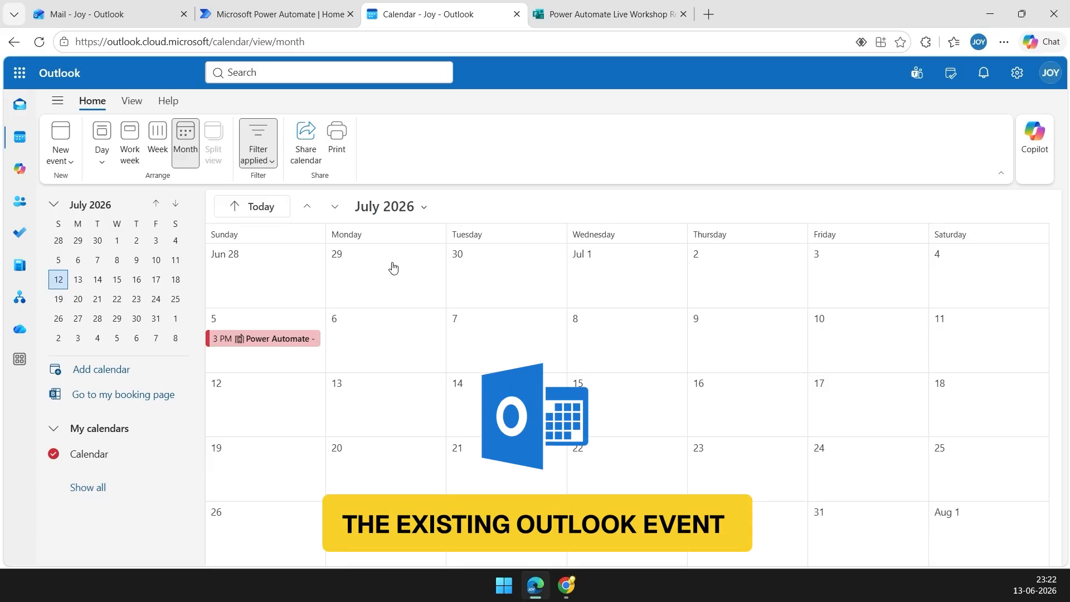
# Open the 3 PM July 5 'Power Automate - Automating Business Processes' meeting in its full edit view.
pyautogui.click(293, 344)
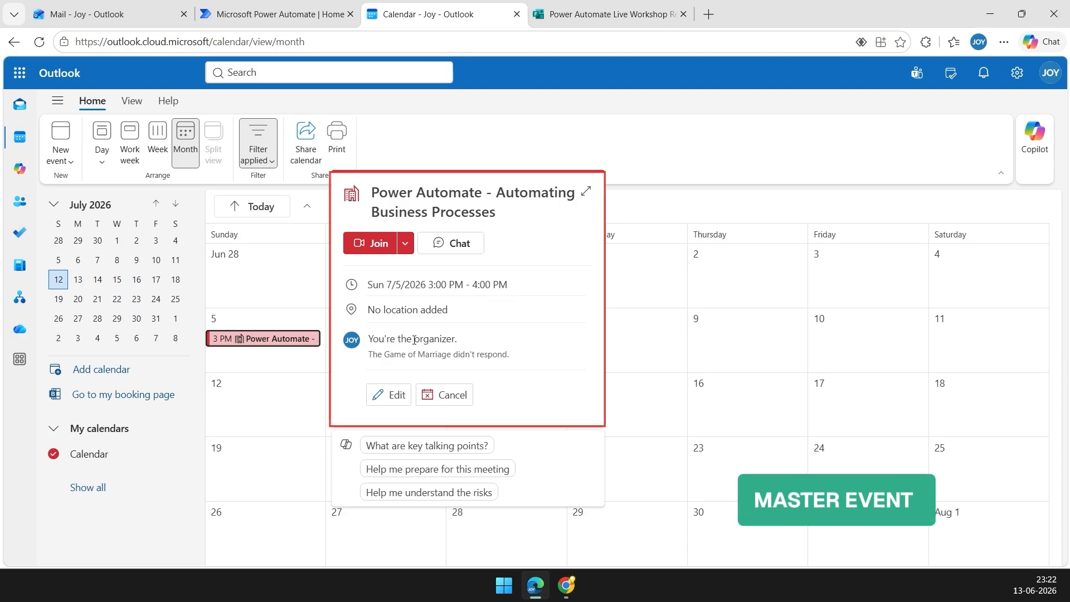
pyautogui.click(398, 395)
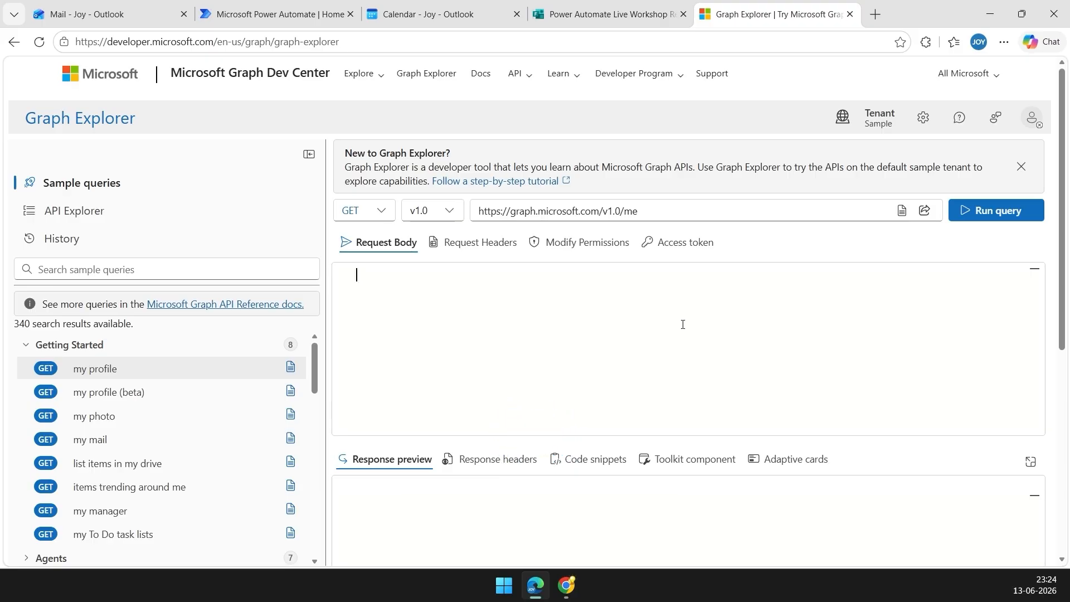
# Sign Graph Explorer into the work account and view the /v1.0/me permissions, including User.Read.
pyautogui.click(1032, 120)
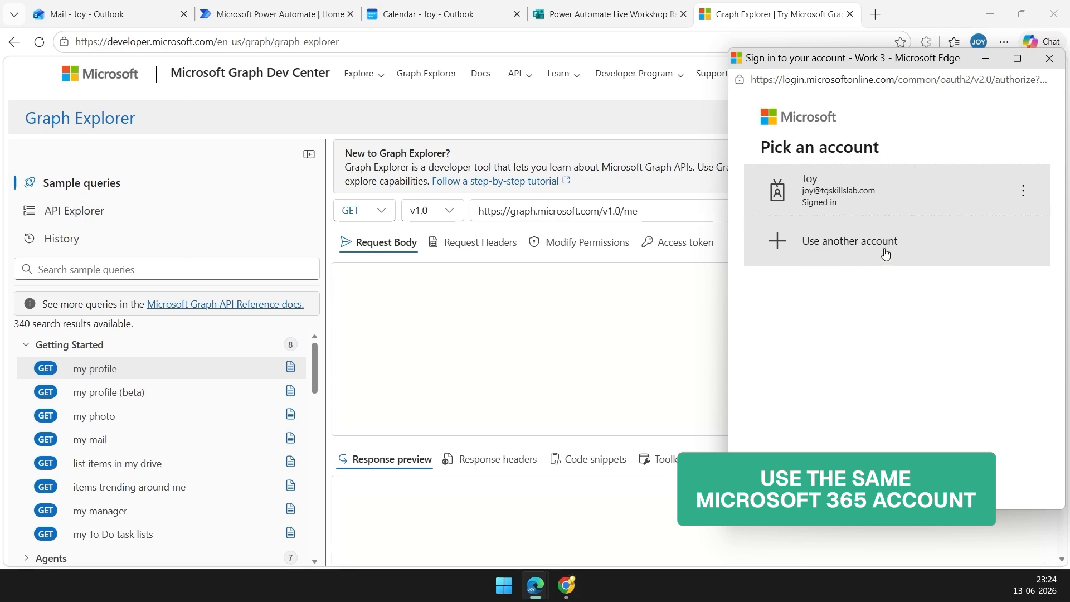
pyautogui.click(845, 183)
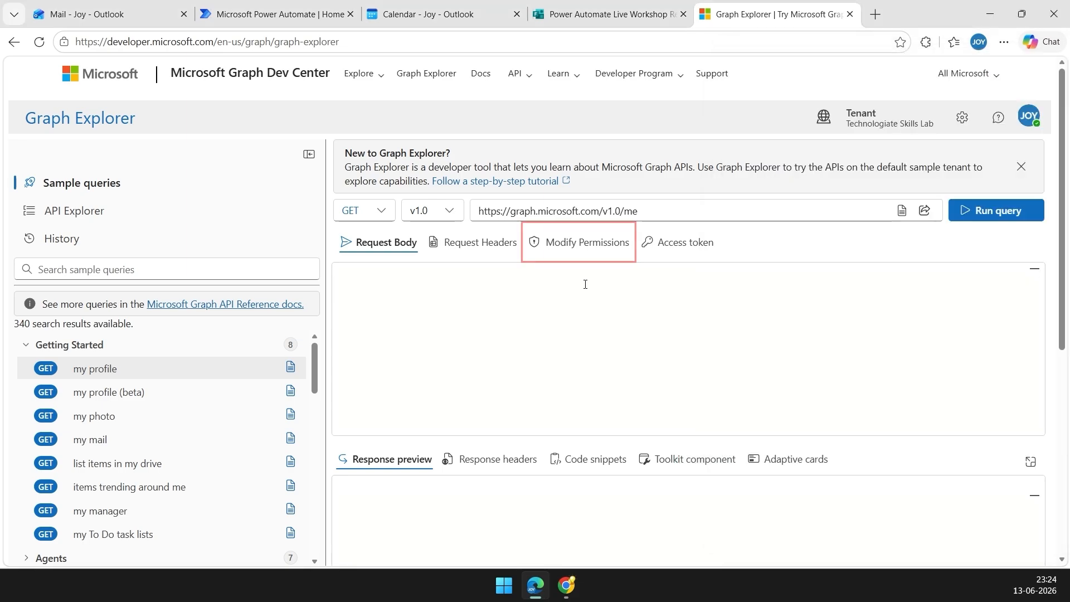
pyautogui.click(585, 249)
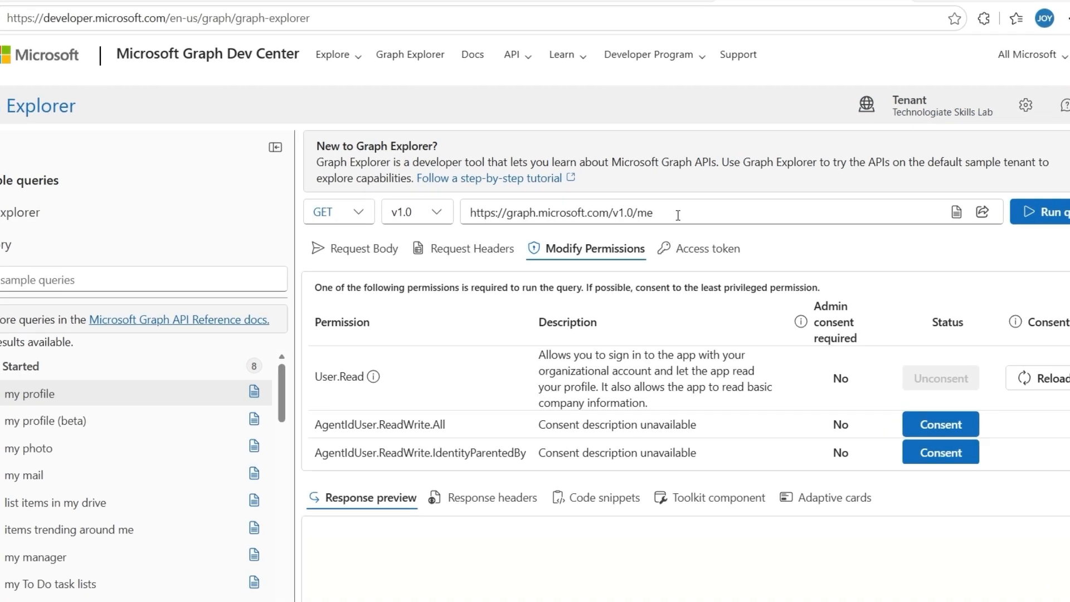
# Run the /me/calendar/events query in Graph Explorer.
pyautogui.moveTo(637, 212); pyautogui.dragTo(455, 196)
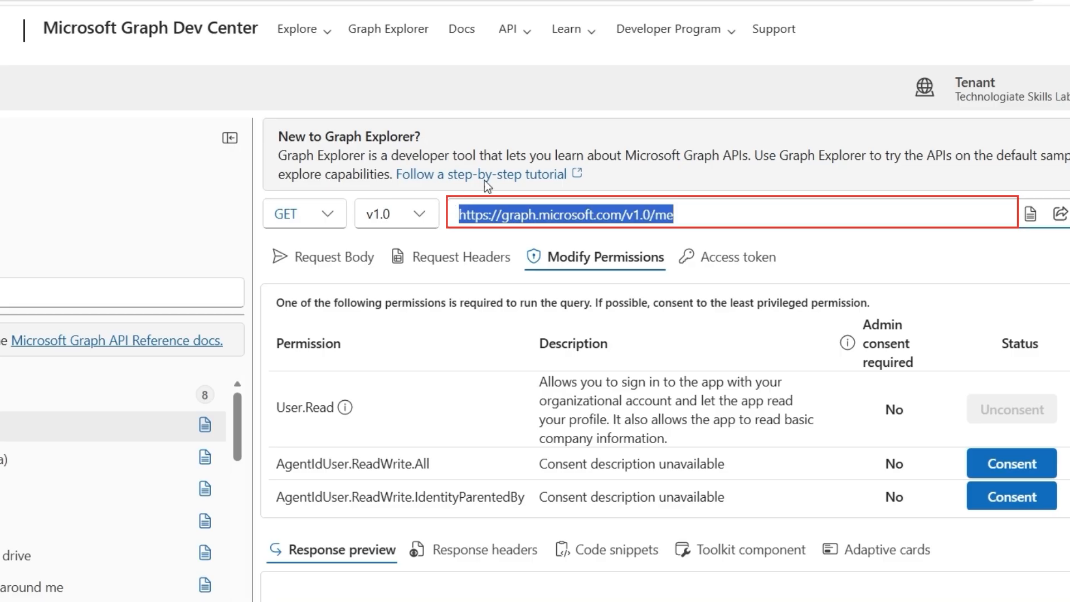
pyautogui.write('https://graph.microsoft.com/v1.0/me/calendar/events?$select=id,subject,start,end&$top=20')
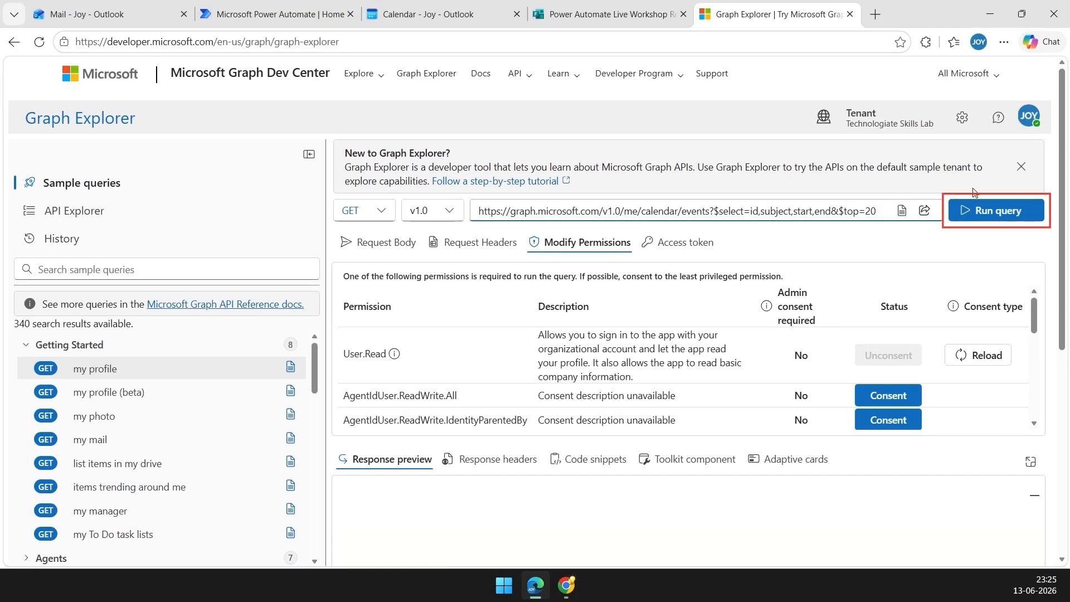
pyautogui.click(981, 211)
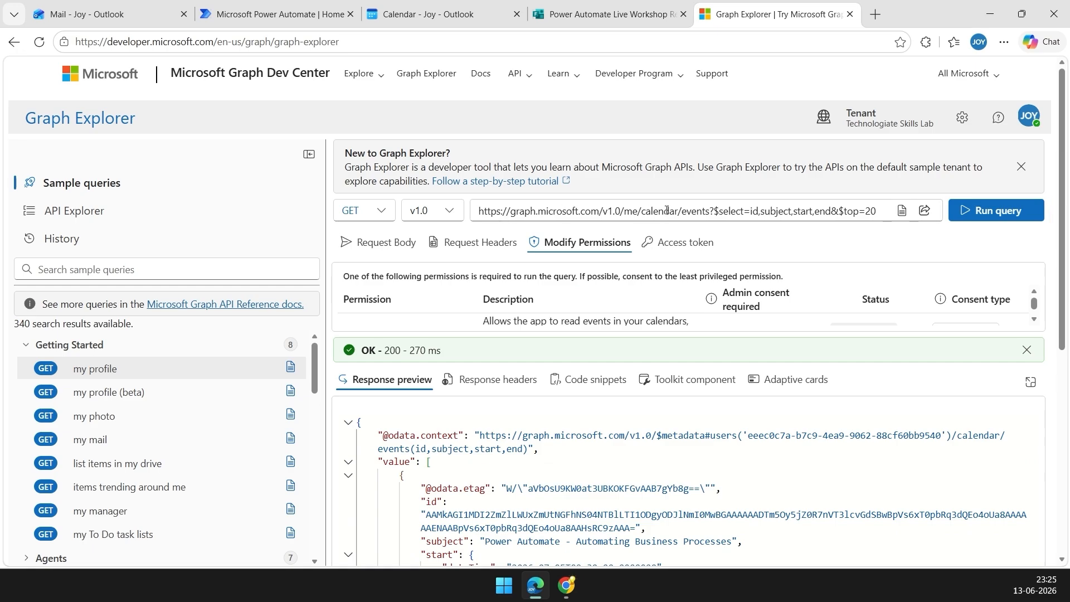
# Copy the Power Automate - Automating Business Processes event's id from the query response.
pyautogui.scroll(-2, 446, 443)
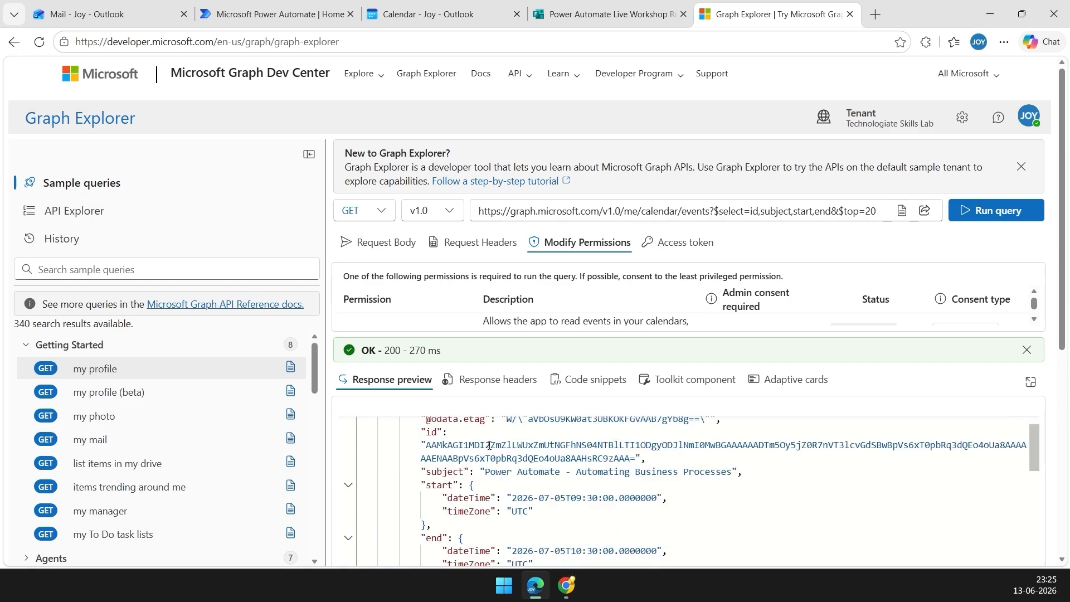
pyautogui.scroll(2, 492, 445)
pyautogui.scroll(-1, 492, 445)
pyautogui.moveTo(485, 473); pyautogui.dragTo(594, 473)
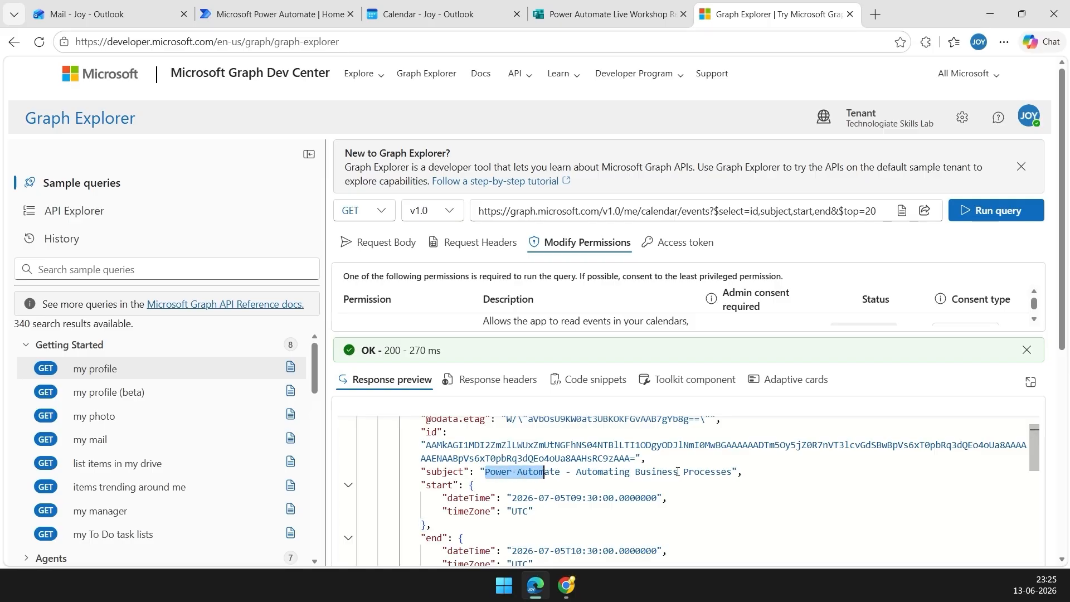
pyautogui.scroll(-1, 713, 475)
pyautogui.scroll(2, 613, 490)
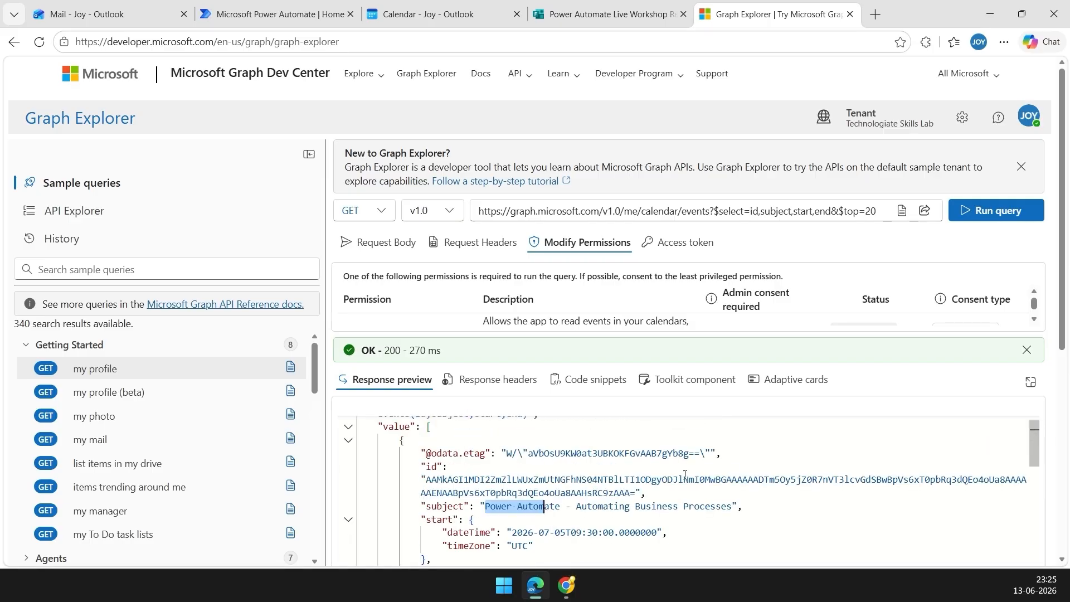
pyautogui.moveTo(461, 454); pyautogui.dragTo(484, 456)
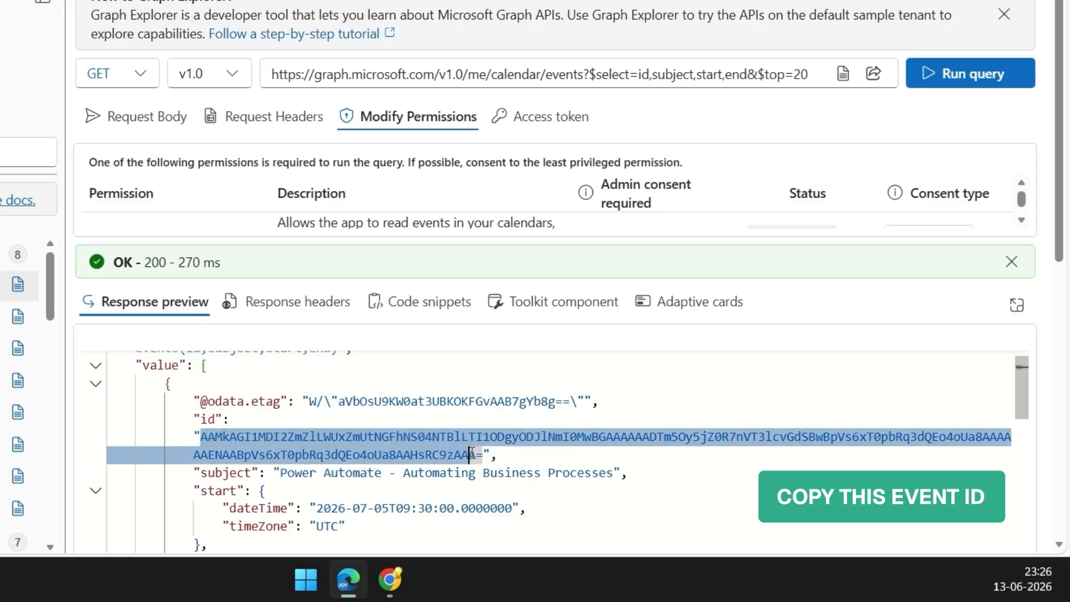
pyautogui.rightClick(449, 455)
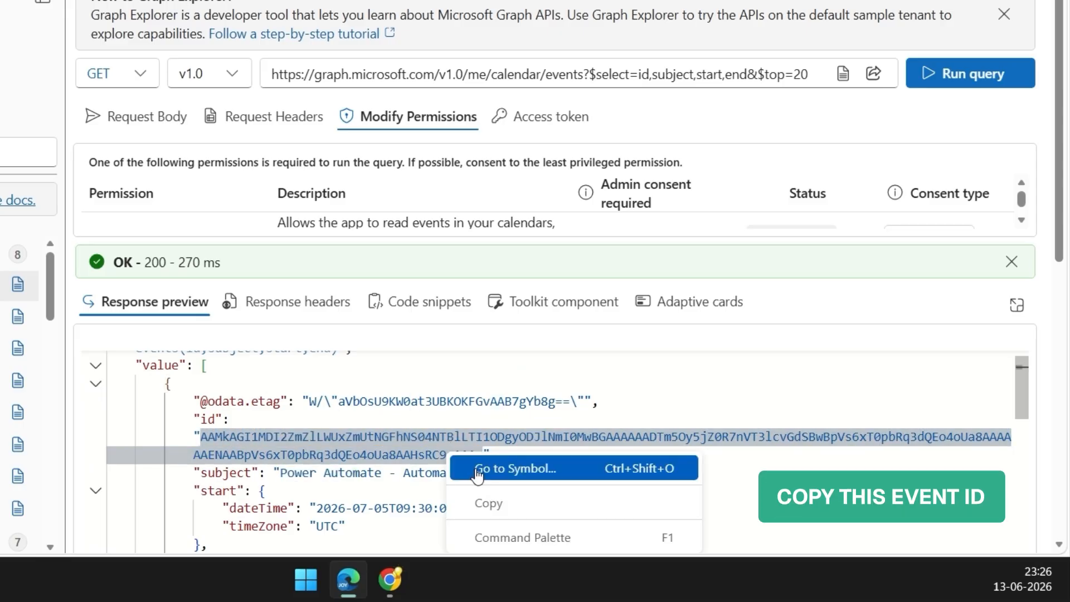
pyautogui.click(490, 504)
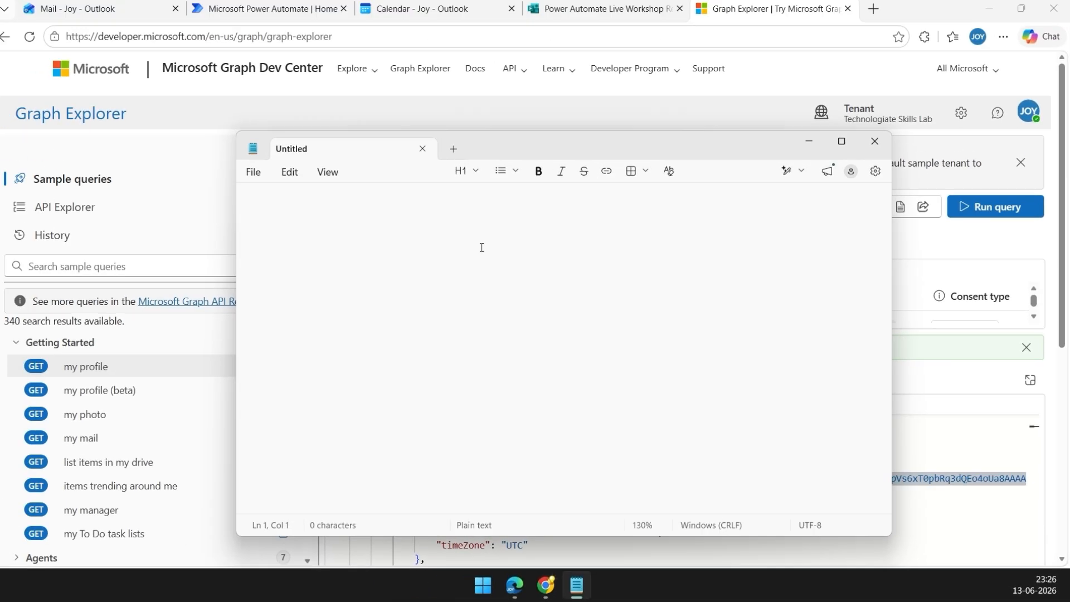
# Paste the copied event id into the blank Notepad note and minimize Notepad.
pyautogui.hotkey('ctrl', 'v')
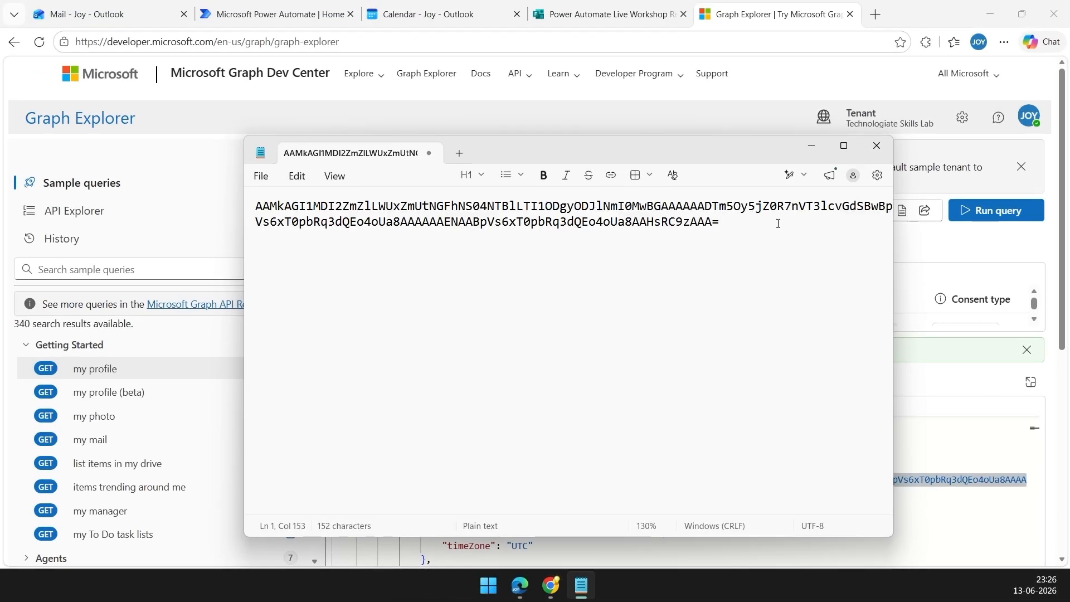
pyautogui.click(812, 146)
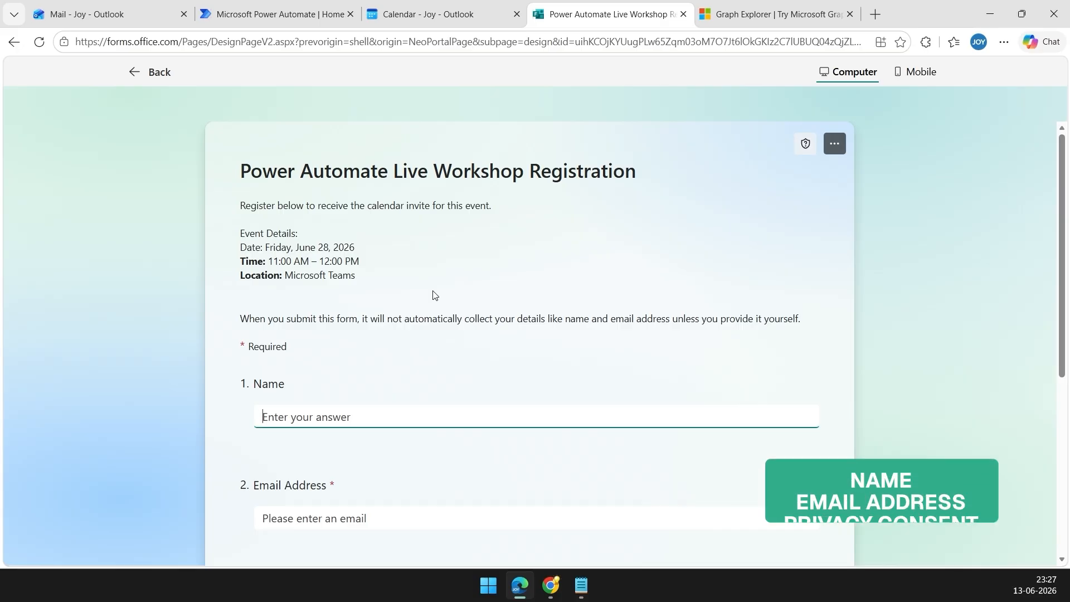
# Scroll through the workshop registration form to review its Name, Email Address and consent questions.
pyautogui.scroll(-3, 472, 304)
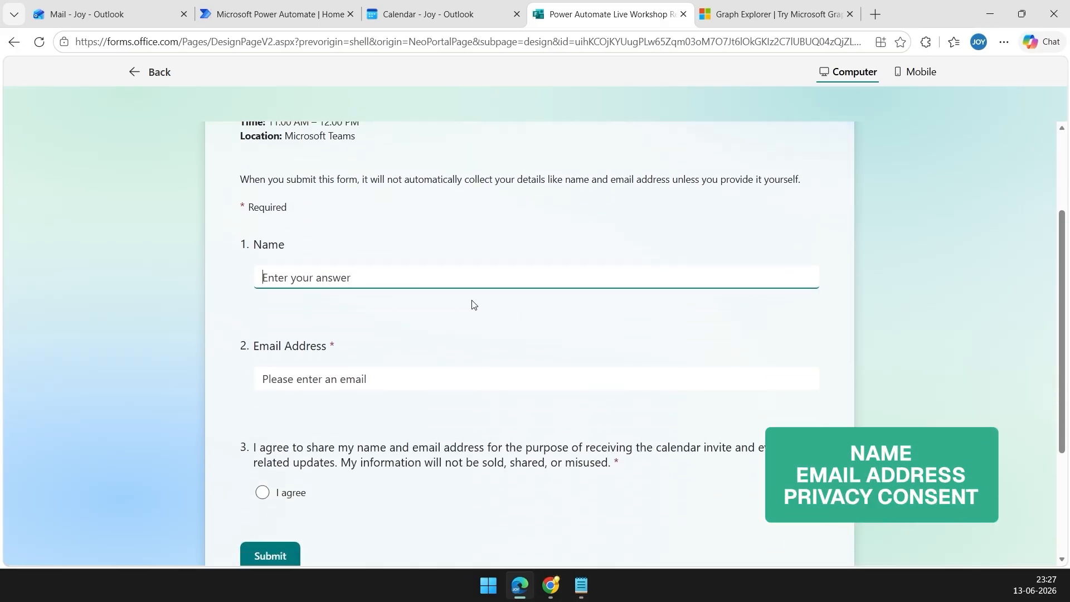
pyautogui.scroll(3, 727, 390)
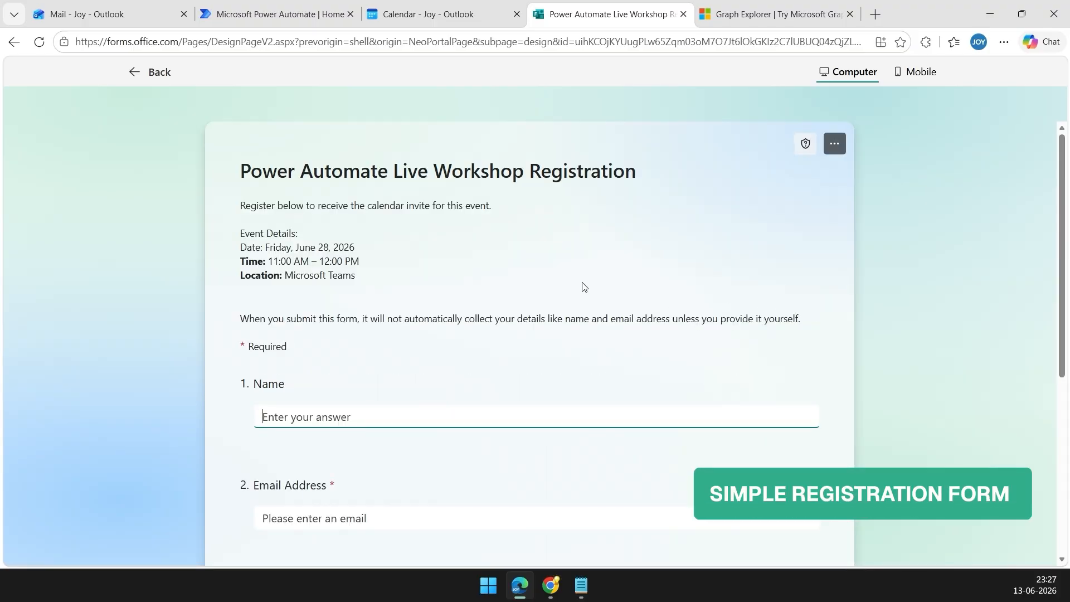
pyautogui.scroll(-2, 468, 295)
pyautogui.scroll(1, 358, 306)
pyautogui.scroll(-2, 371, 390)
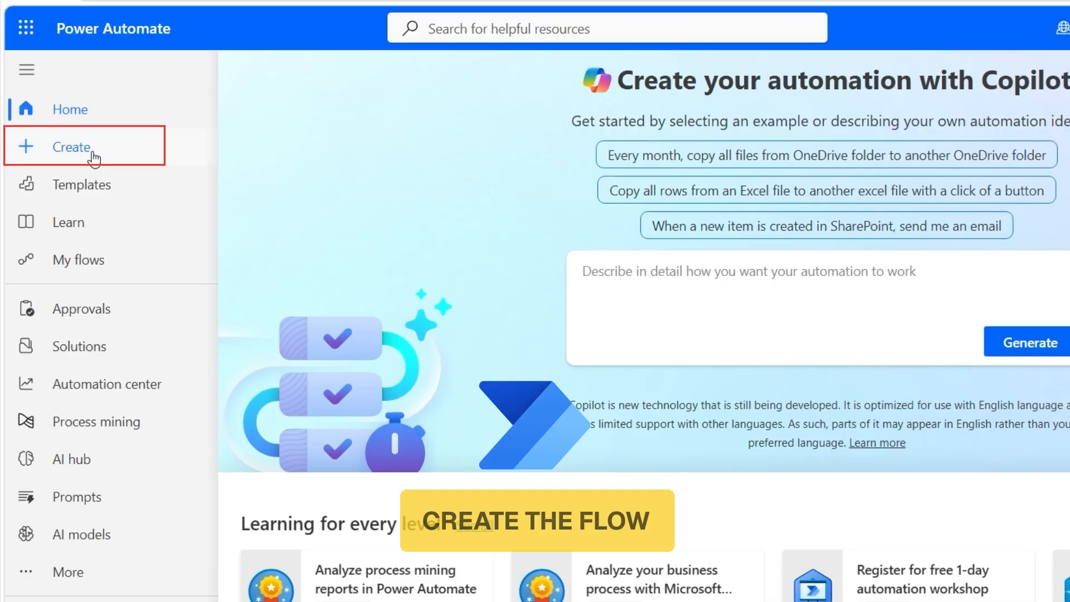
# Create automated flow 'Event Registration to Outlook Calendar' using the Forms 'When a new response is submitted' trigger.
pyautogui.click(66, 163)
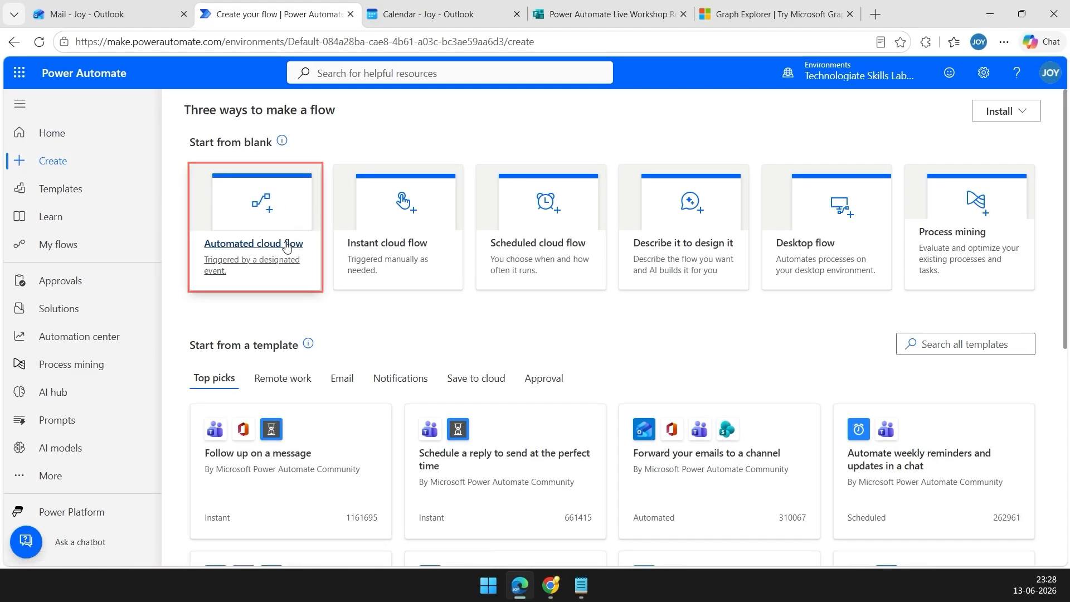
pyautogui.click(286, 247)
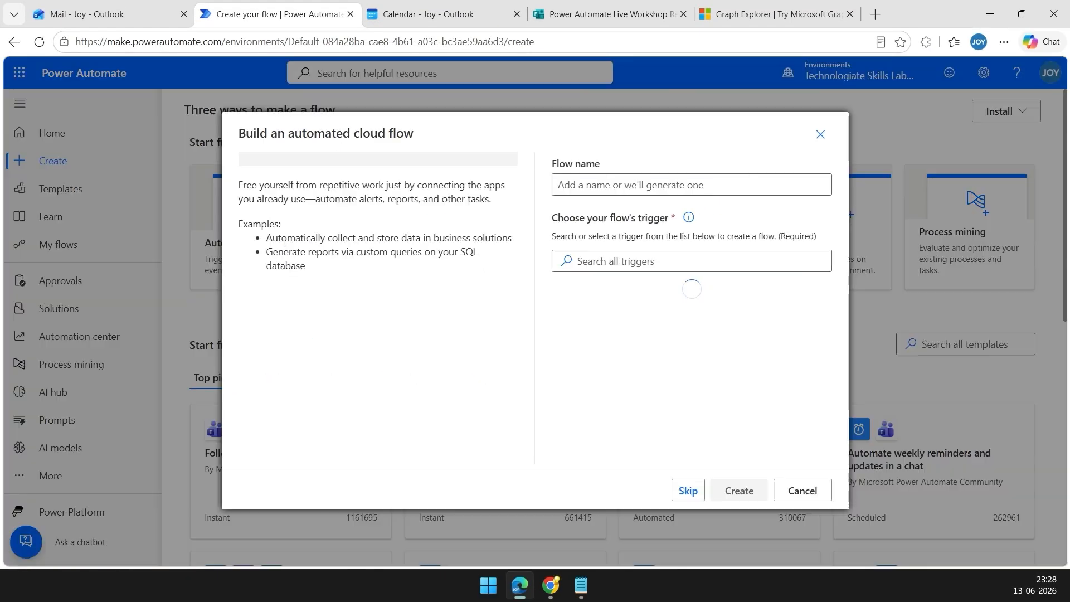
pyautogui.click(634, 194)
pyautogui.hotkey('ctrl', 'v')
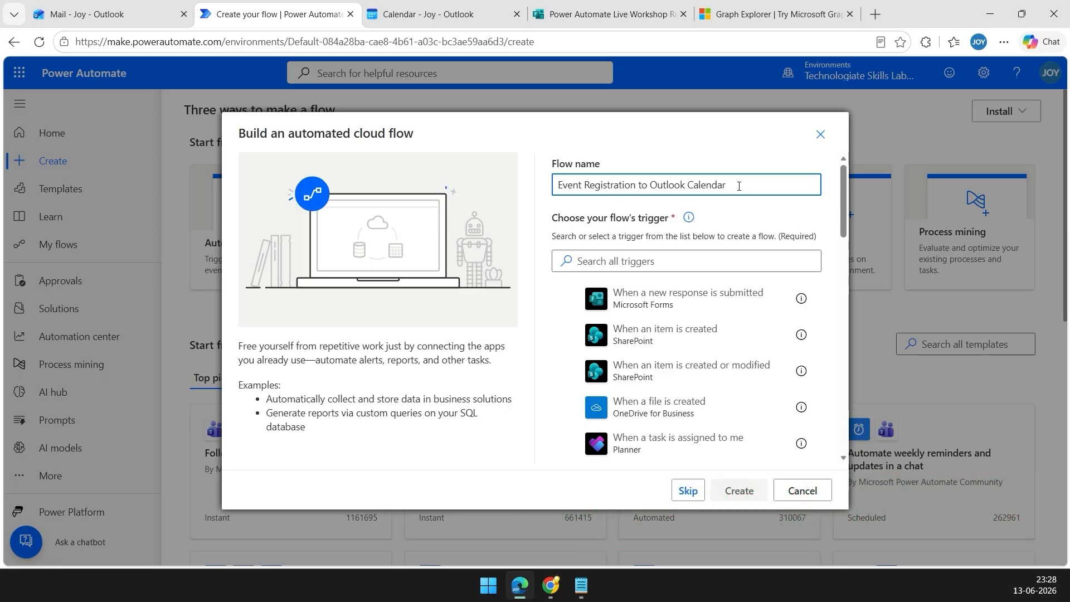
pyautogui.click(682, 264)
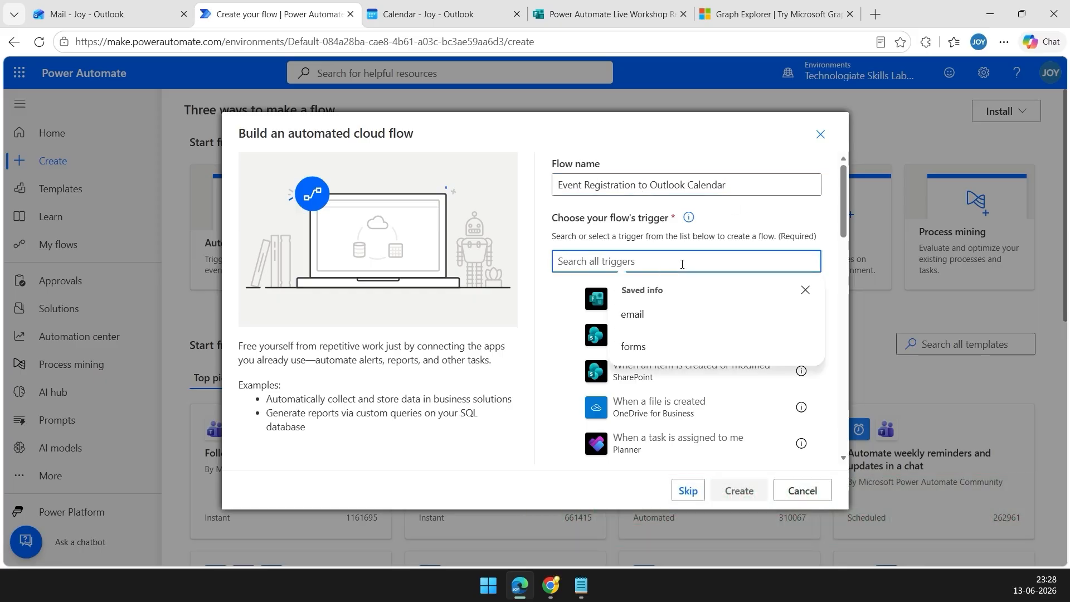
pyautogui.write('forms')
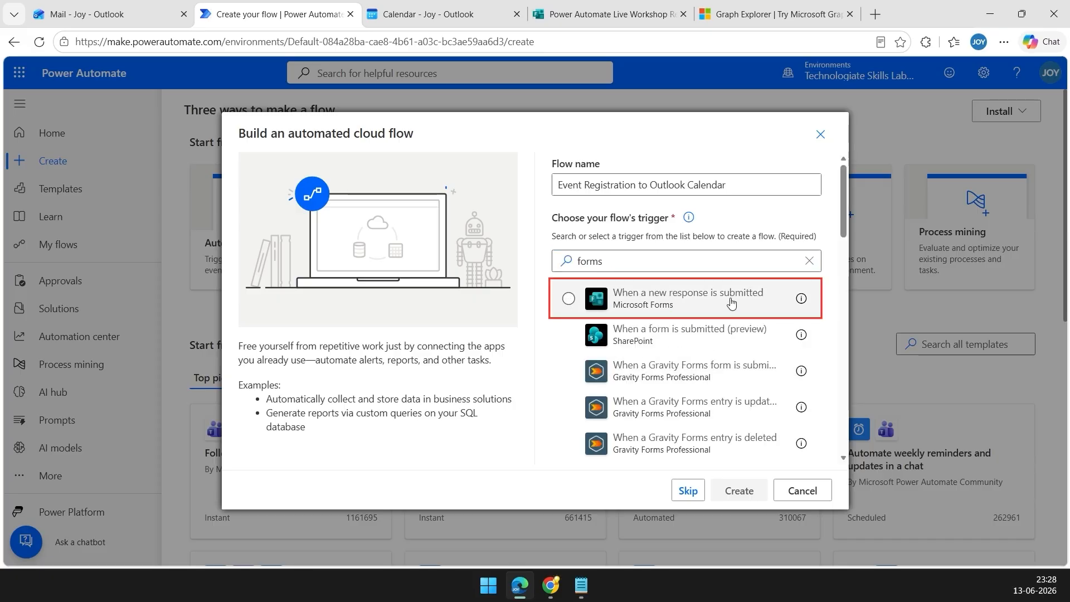
pyautogui.click(569, 299)
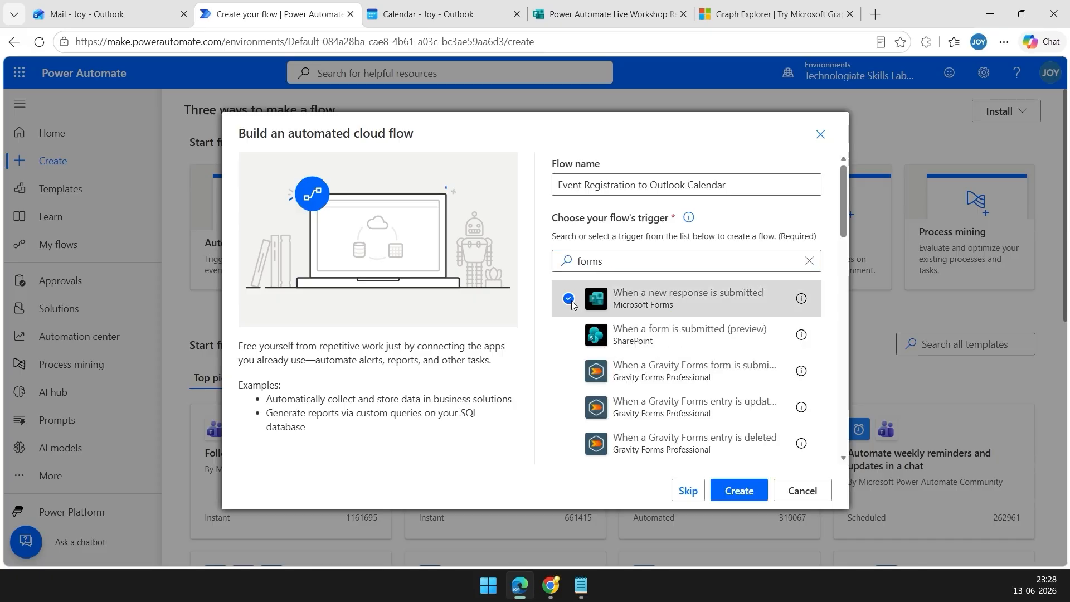
pyautogui.click(748, 491)
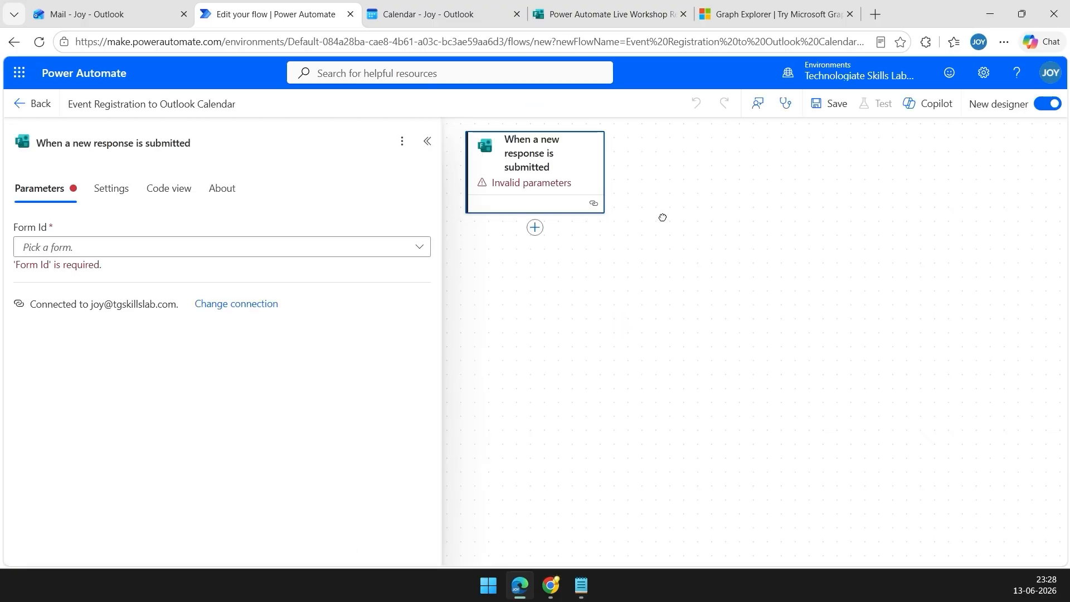
# Choose Power Automate Live Workshop Registration as the trigger's Form Id, briefly rechecking the form.
pyautogui.click(543, 165)
pyautogui.click(315, 249)
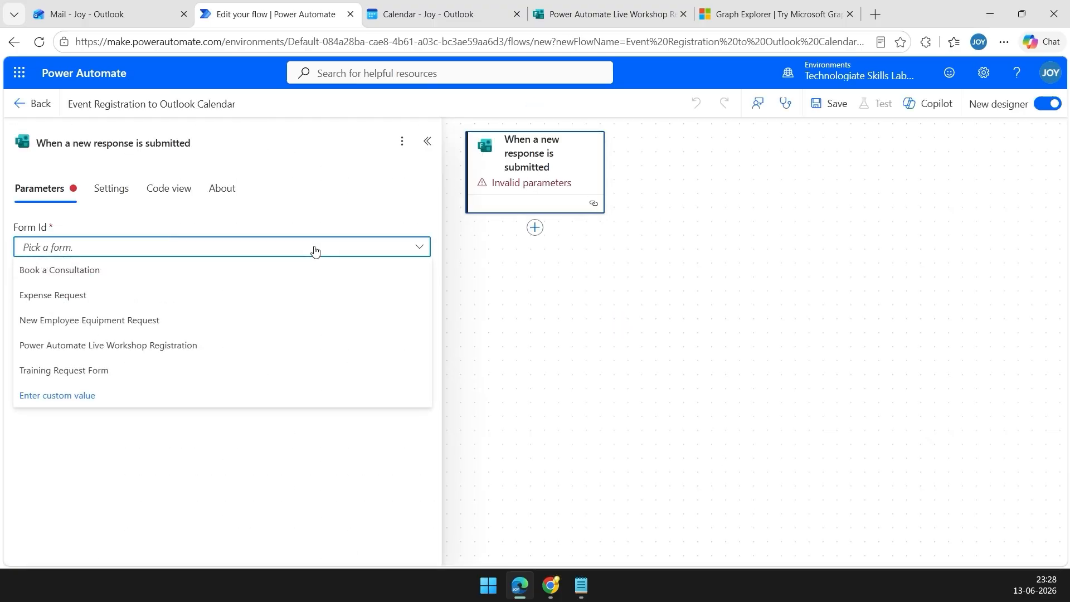
pyautogui.click(206, 352)
pyautogui.click(579, 17)
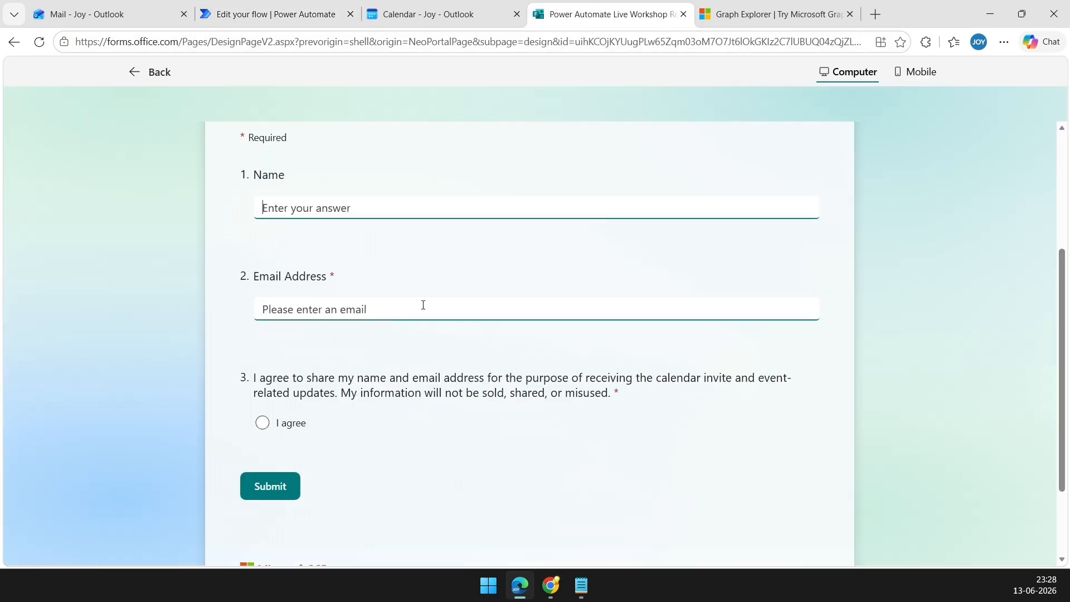
pyautogui.scroll(3, 490, 232)
pyautogui.click(276, 15)
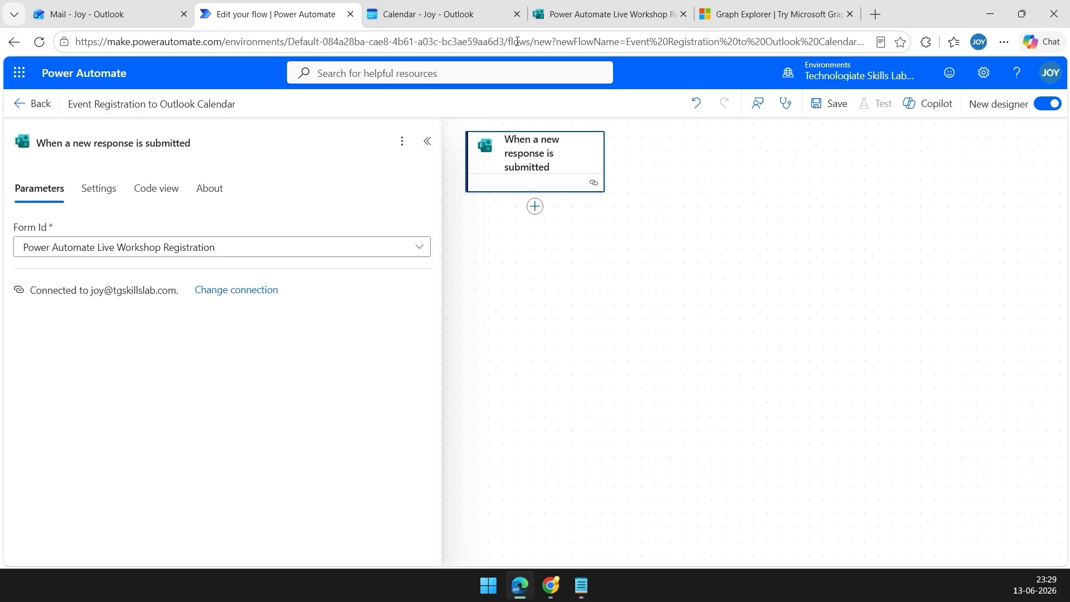
# Add a Microsoft Forms 'Get response details' action after the trigger.
pyautogui.click(534, 207)
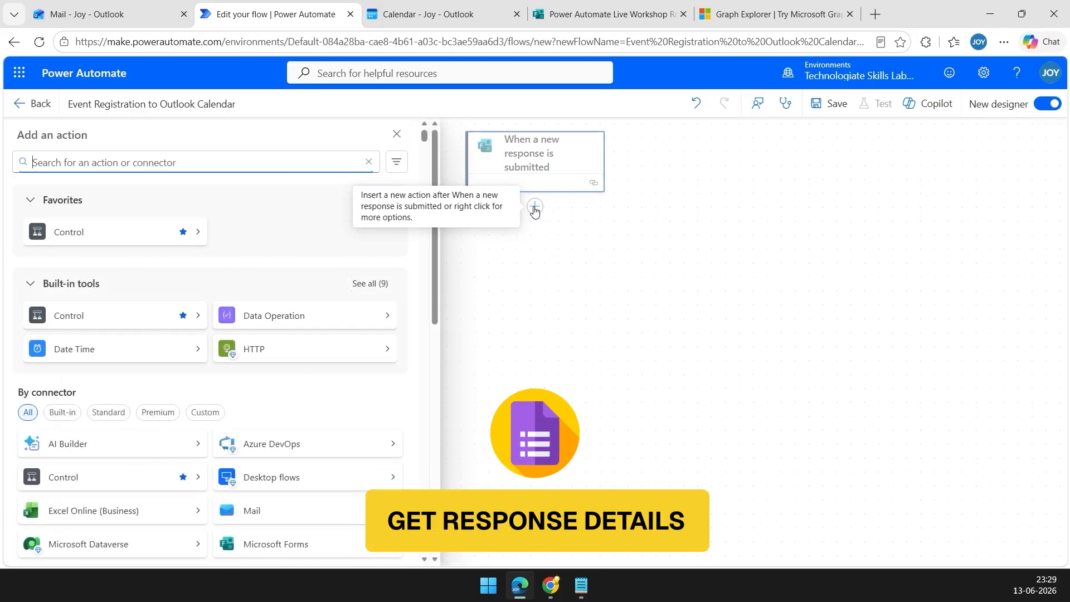
pyautogui.write('forms')
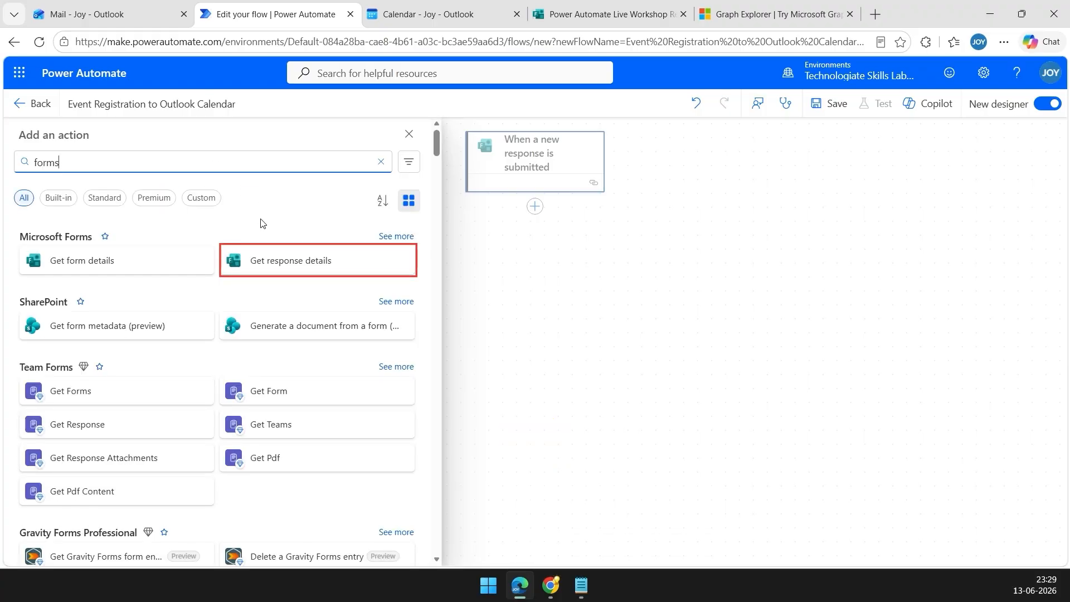
pyautogui.click(289, 267)
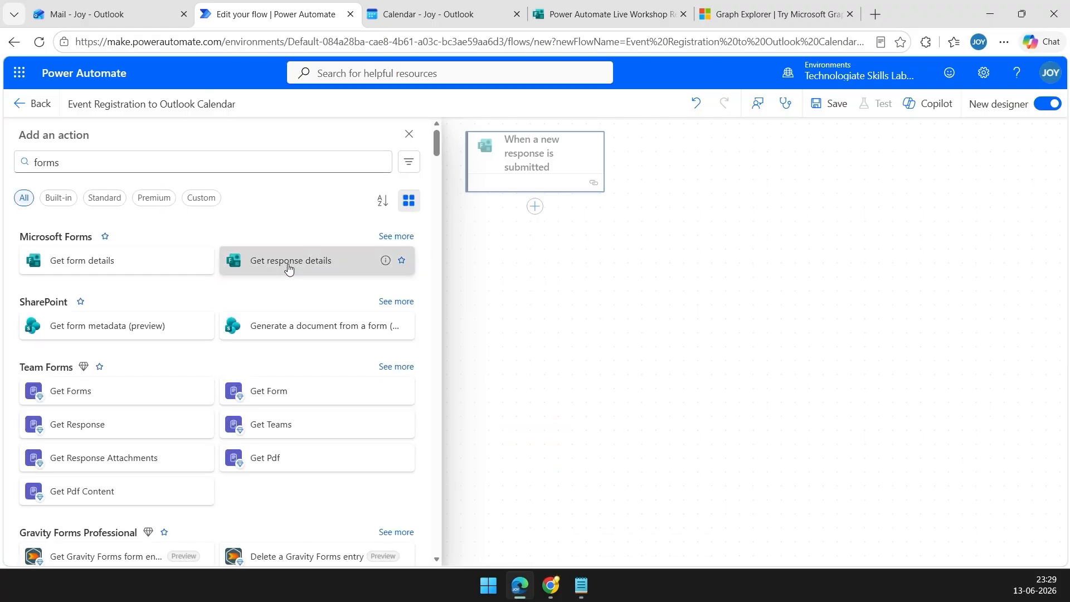
# Set its form to Power Automate Live Workshop Registration and Response Id to the trigger's Response Id.
pyautogui.click(299, 250)
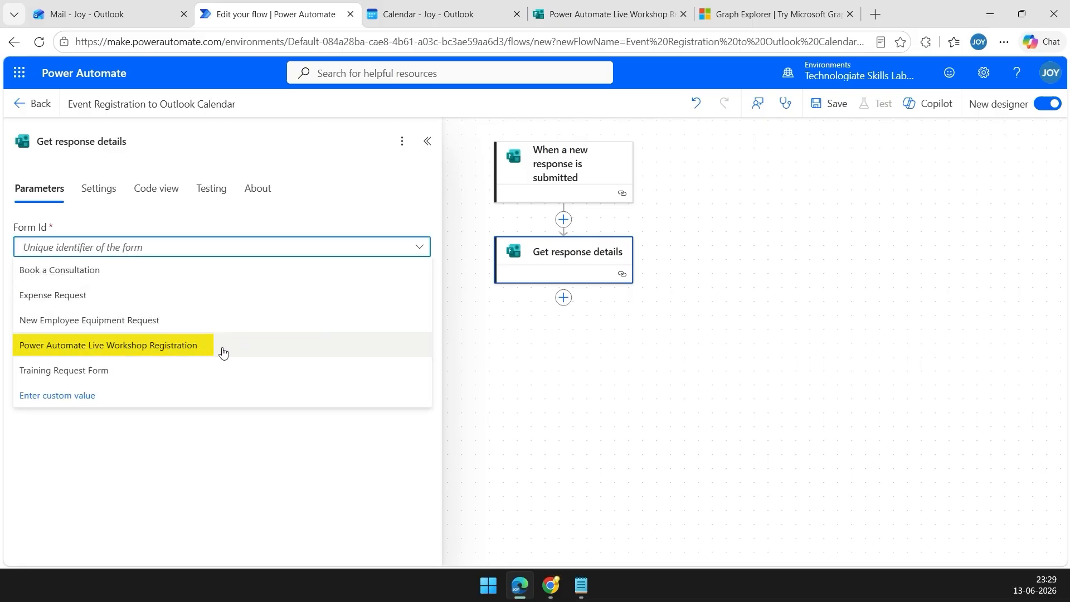
pyautogui.click(223, 352)
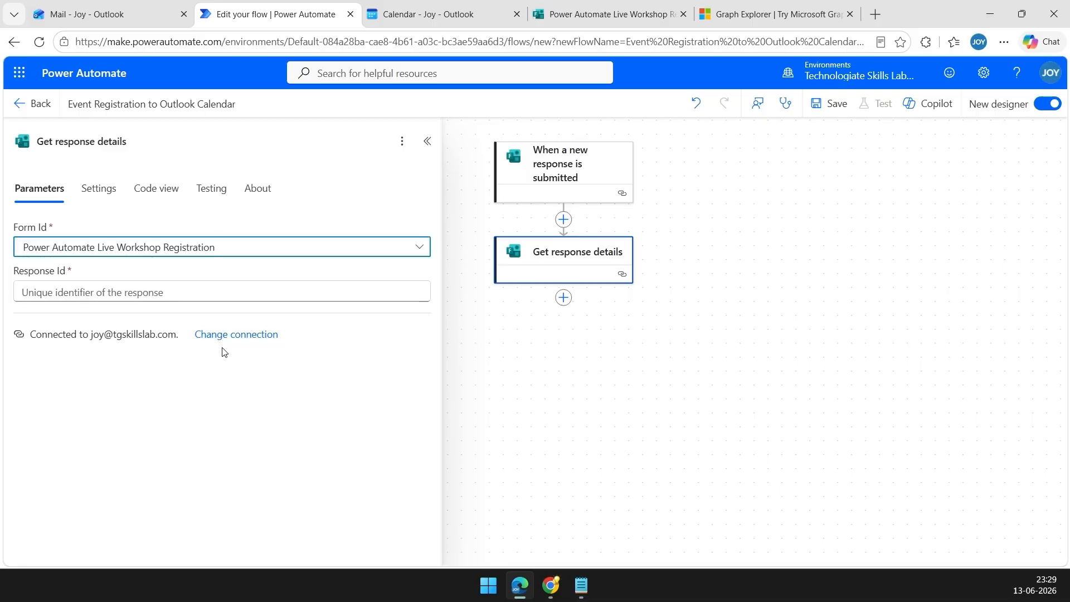
pyautogui.click(232, 294)
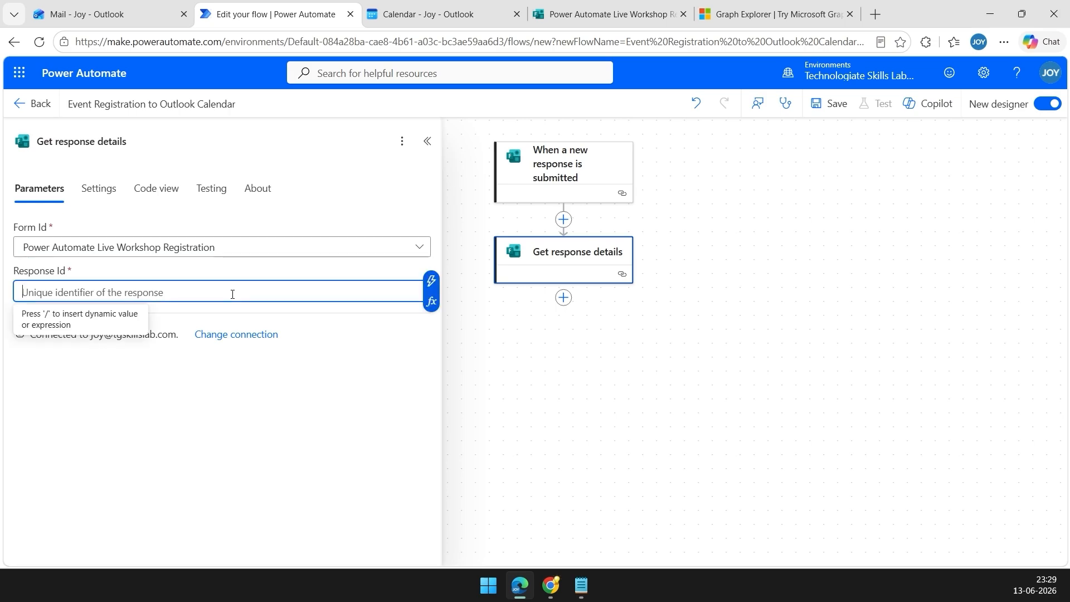
pyautogui.click(434, 287)
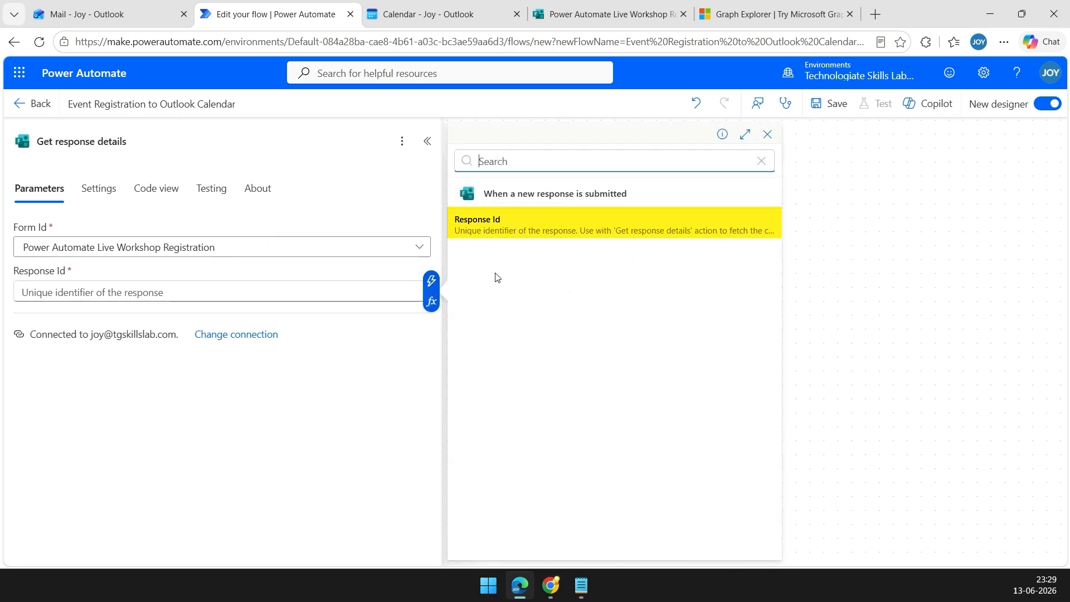
pyautogui.click(498, 234)
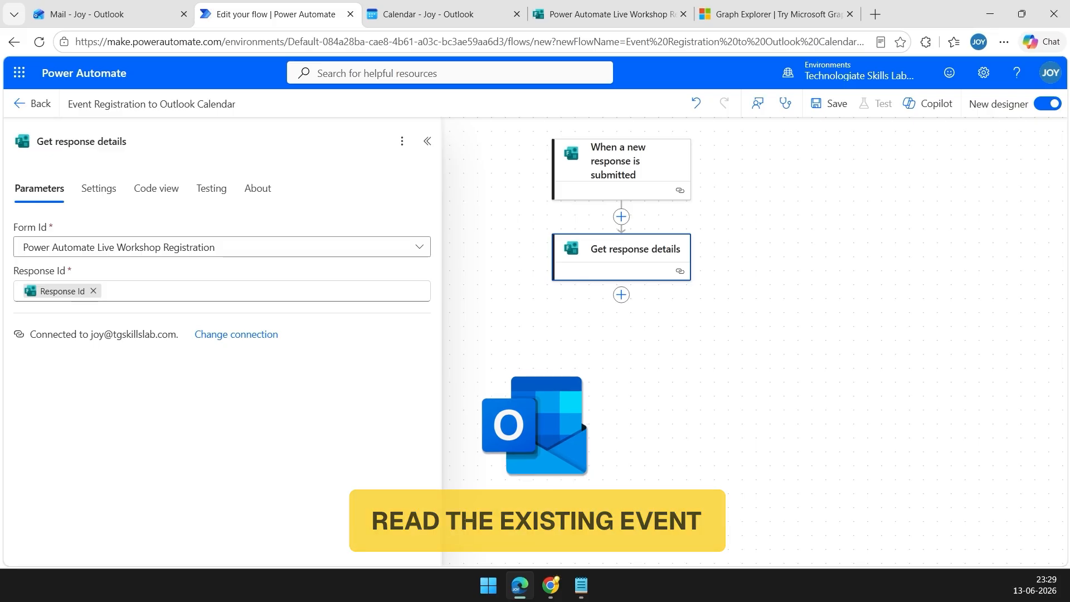
pyautogui.click(684, 331)
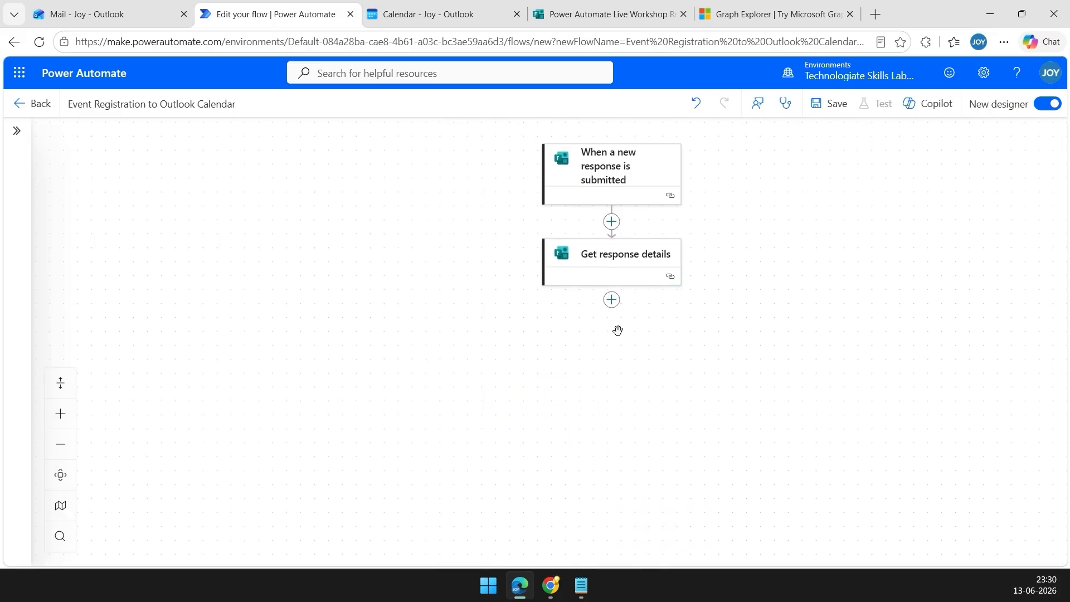
# Add an Office 365 Outlook 'Send an HTTP request' step named HTTP - Get Event.
pyautogui.click(612, 301)
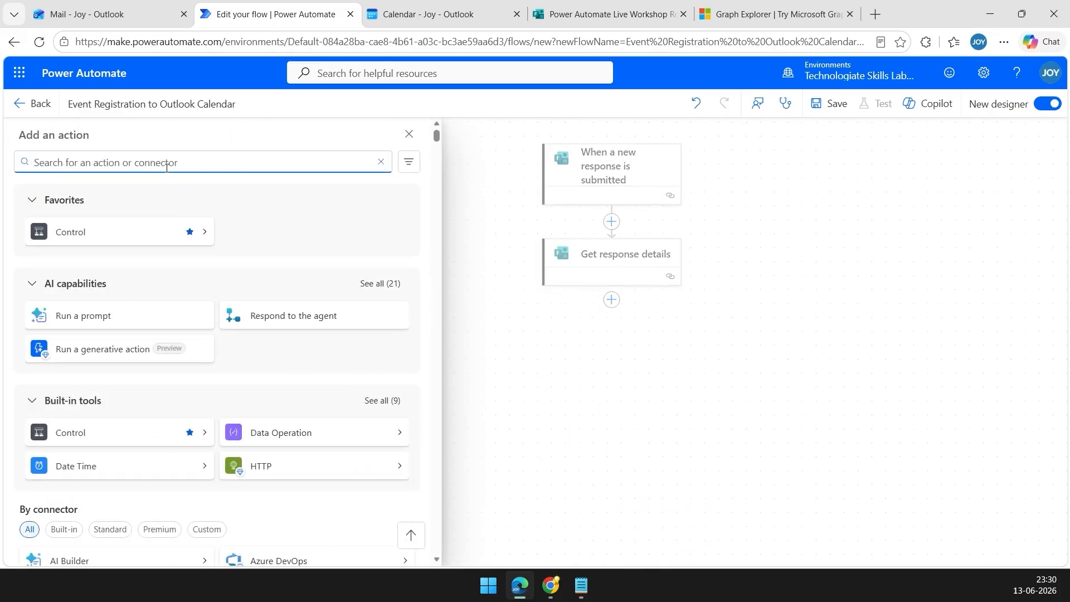
pyautogui.write('https')
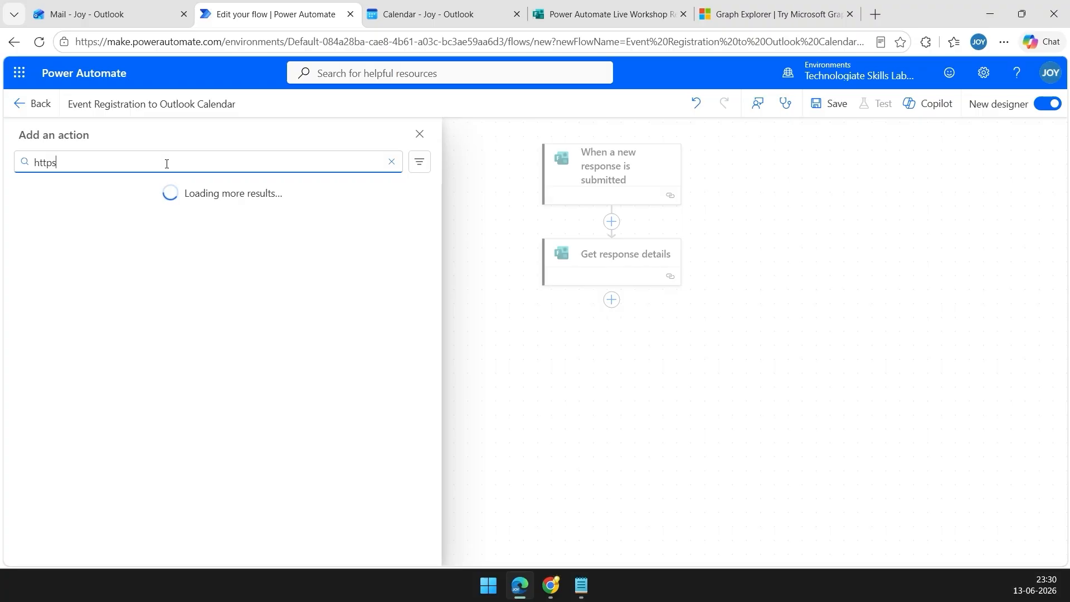
pyautogui.press('BackSpace')
pyautogui.write('request')
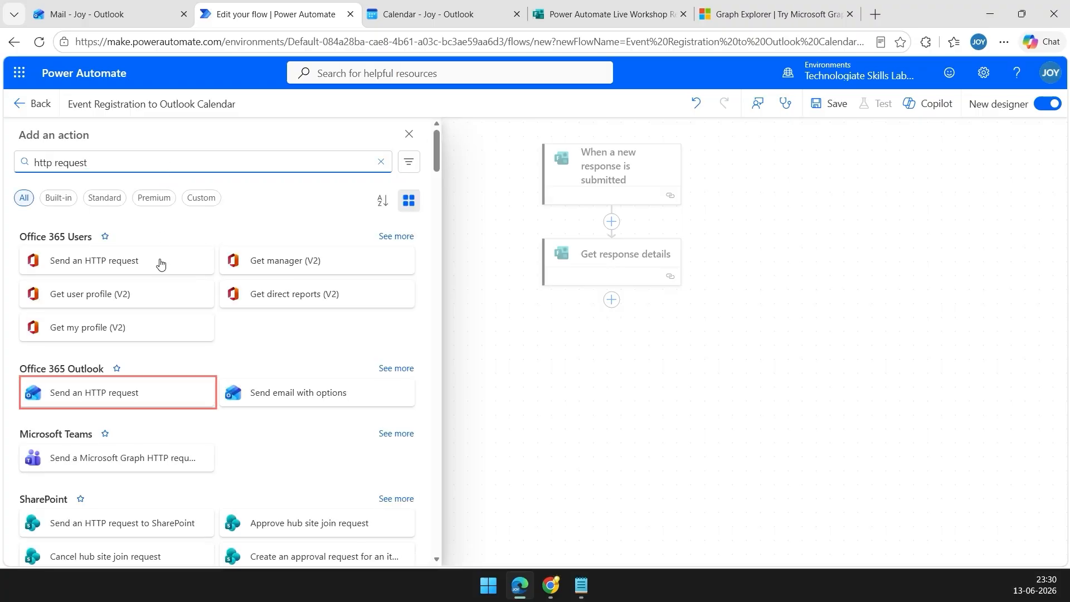
pyautogui.click(137, 394)
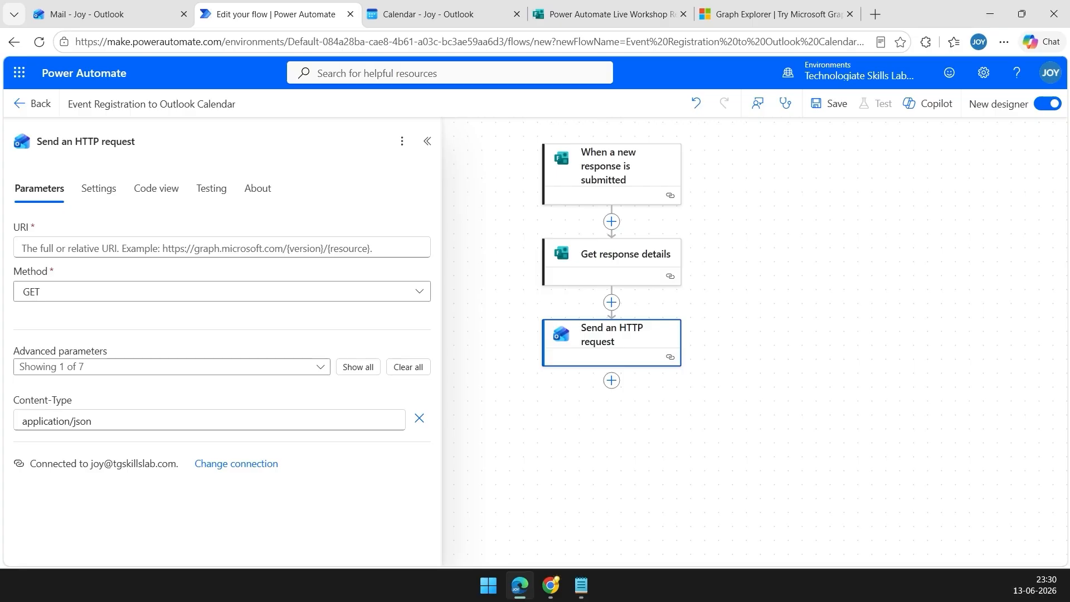
pyautogui.click(216, 141)
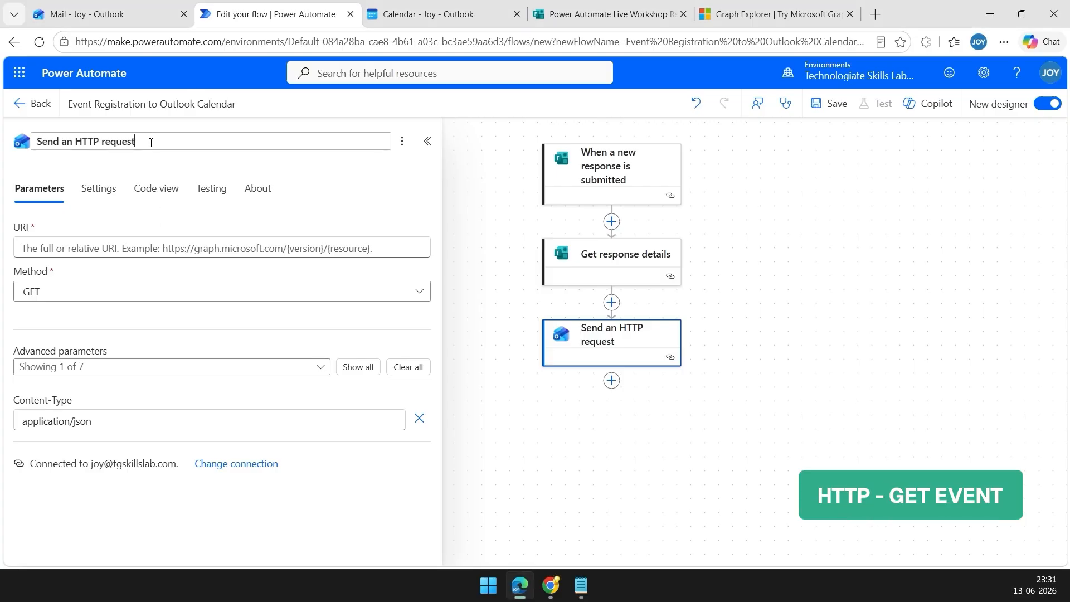
pyautogui.moveTo(215, 141); pyautogui.dragTo(32, 137)
pyautogui.write('HTTP - Get Event')
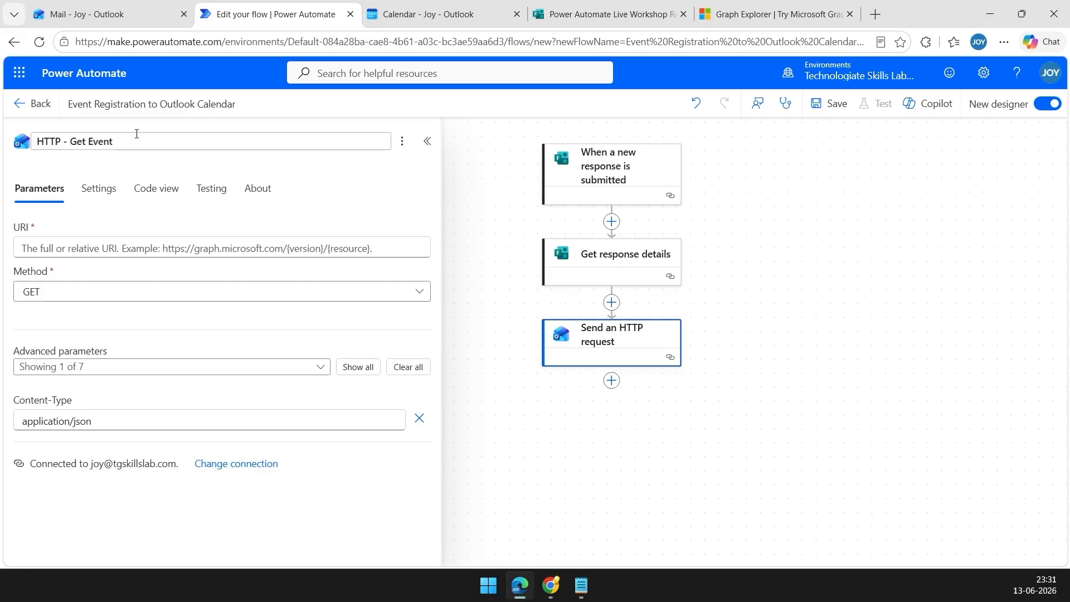
pyautogui.press('Return')
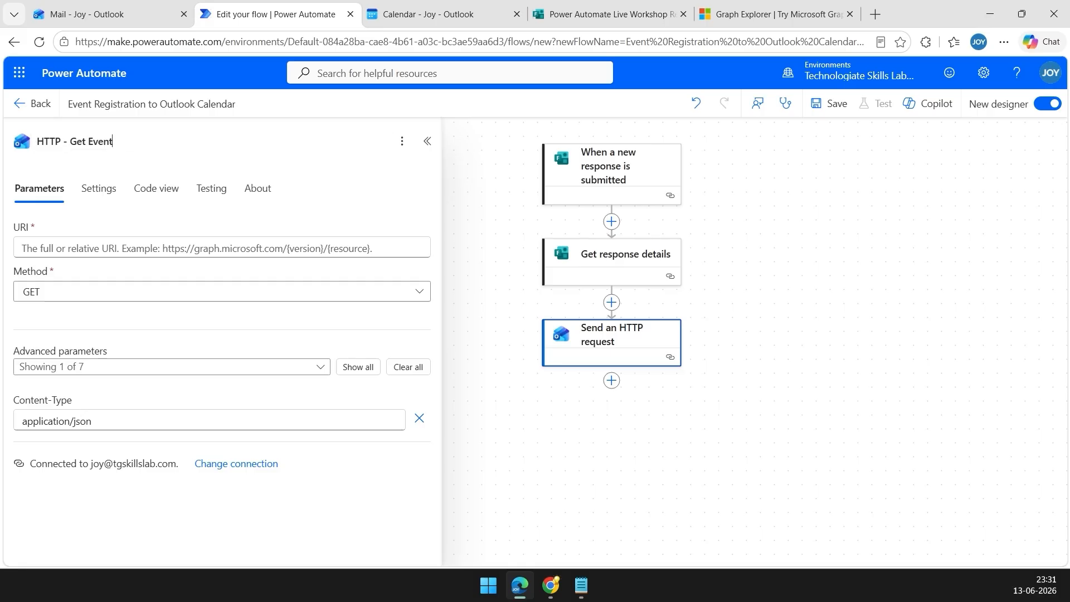
# Set its URI to the Graph event URL selecting attendees, replacing YOUR_EVENT_ID with the saved event id.
pyautogui.click(135, 248)
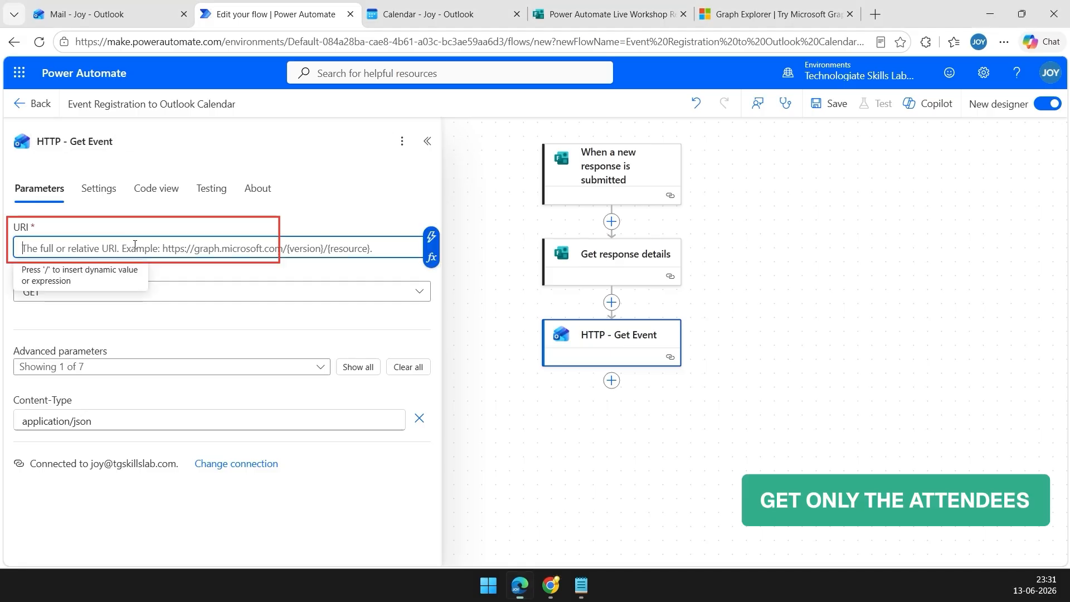
pyautogui.write('https://graph.microsoft.com/v1.0/me/events/YOUR_EVENT_ID?$select=attendees')
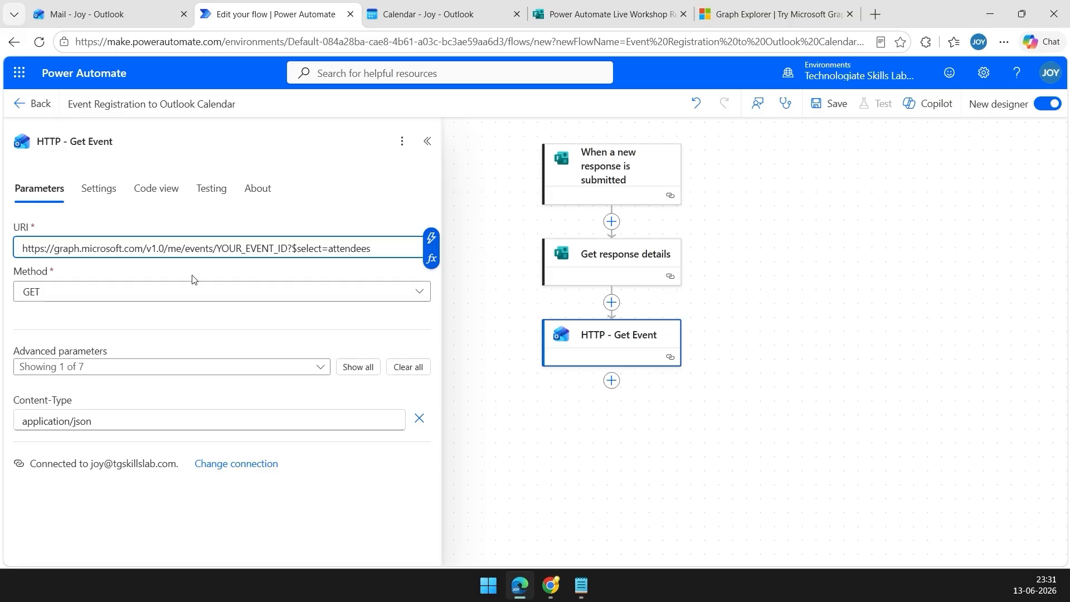
pyautogui.click(192, 279)
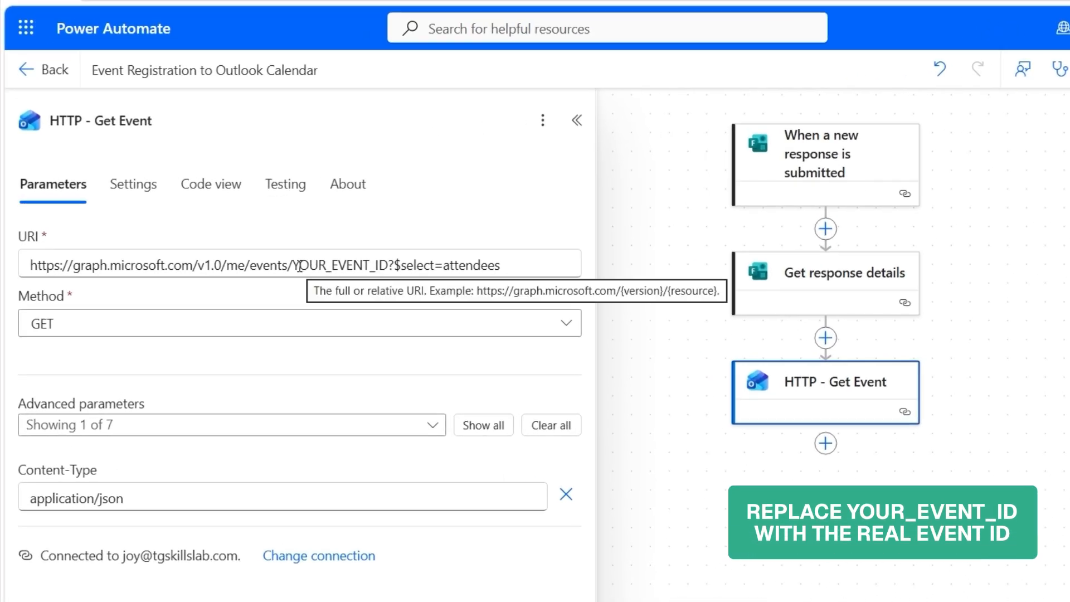
pyautogui.moveTo(299, 266); pyautogui.dragTo(388, 266)
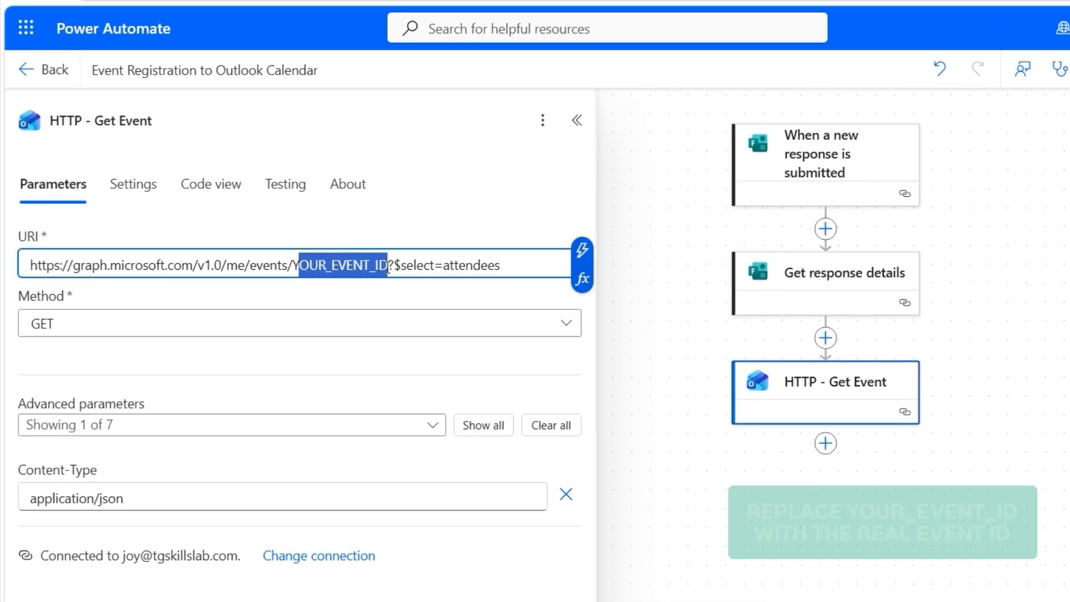
pyautogui.click(583, 587)
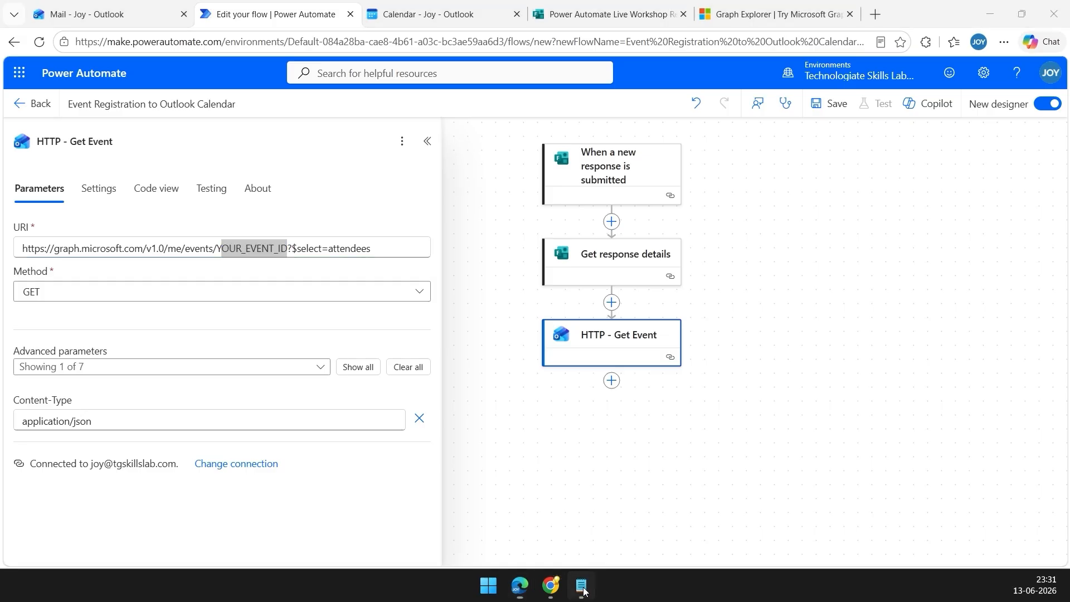
pyautogui.moveTo(719, 222); pyautogui.dragTo(244, 202)
pyautogui.rightClick(305, 207)
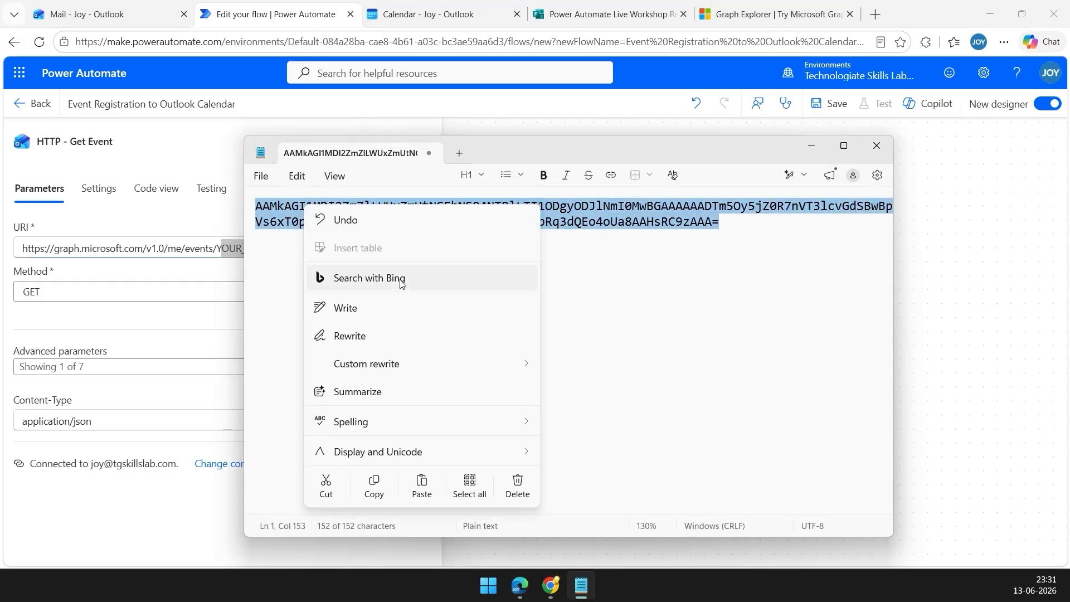
pyautogui.click(380, 490)
pyautogui.doubleClick(234, 248)
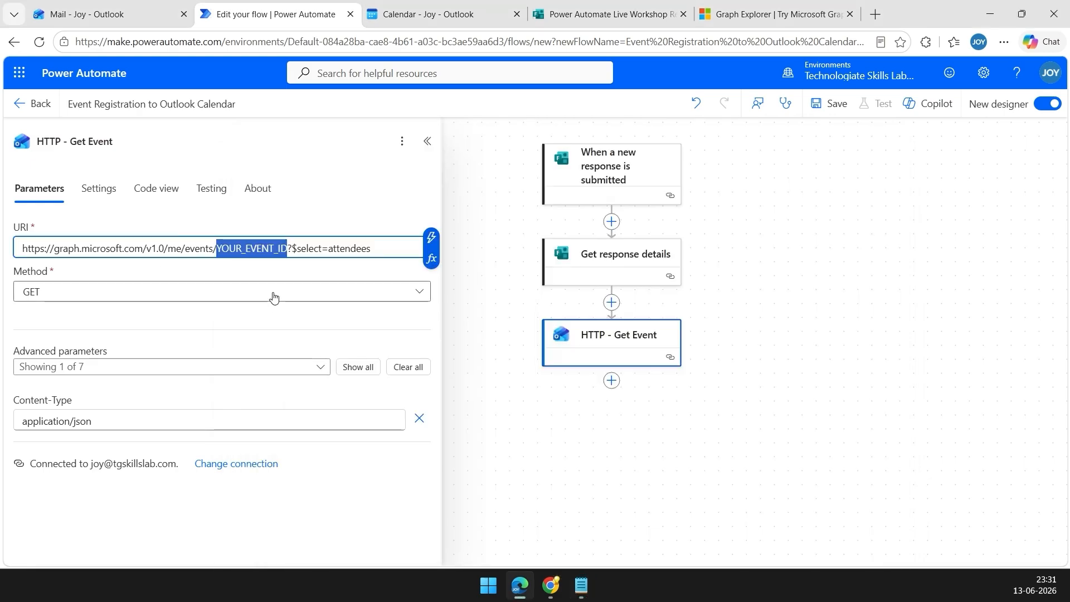
pyautogui.hotkey('ctrl', 'v')
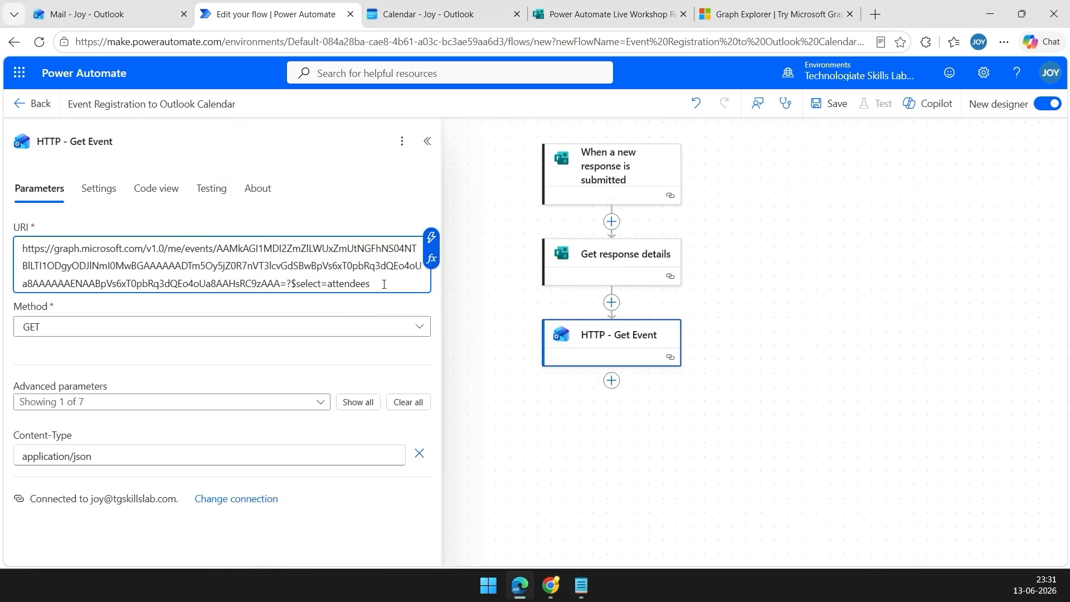
pyautogui.moveTo(377, 285); pyautogui.dragTo(287, 284)
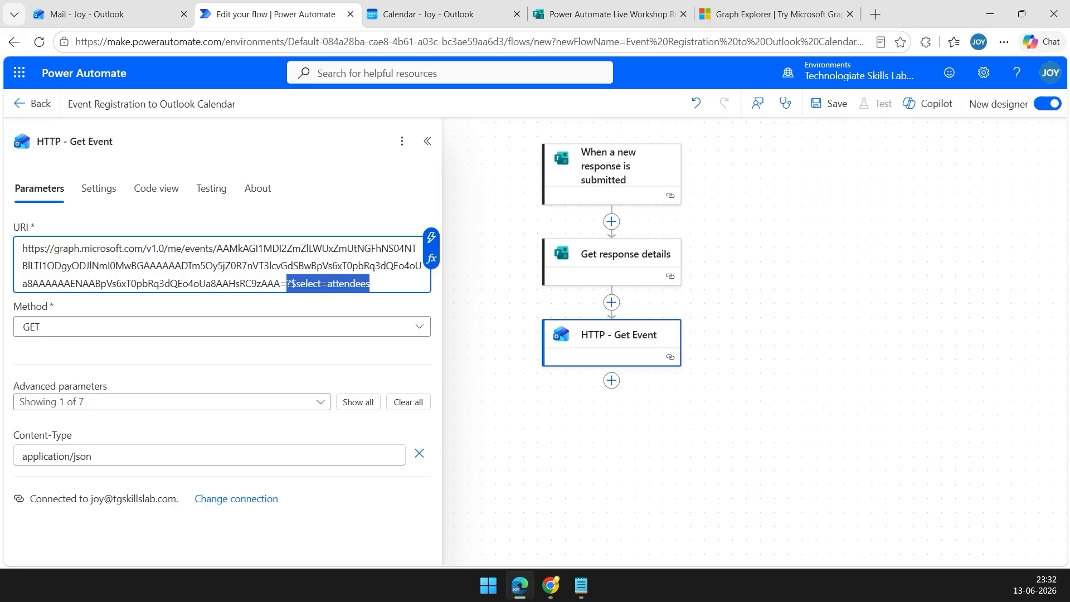
pyautogui.click(530, 299)
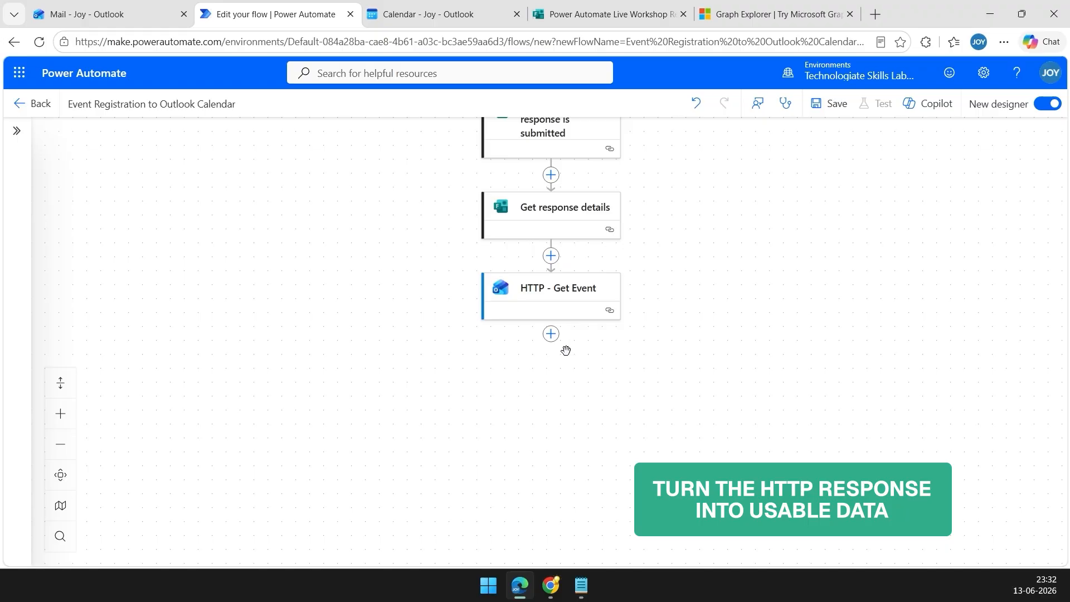
# Add a Parse JSON step whose Content is the HTTP - Get Event Body.
pyautogui.click(552, 334)
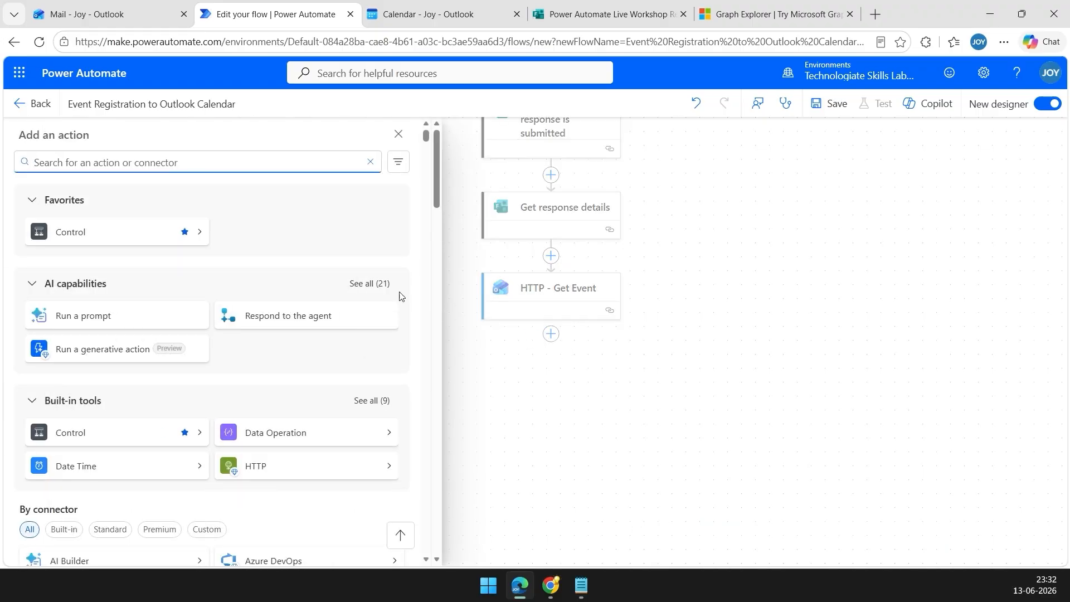
pyautogui.write('parse json')
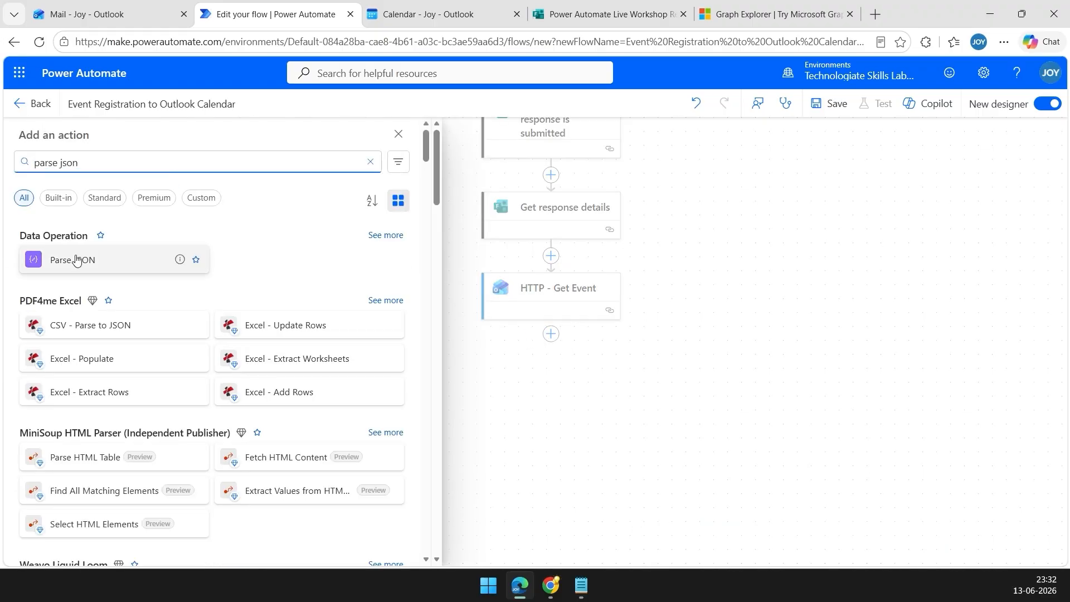
pyautogui.click(77, 259)
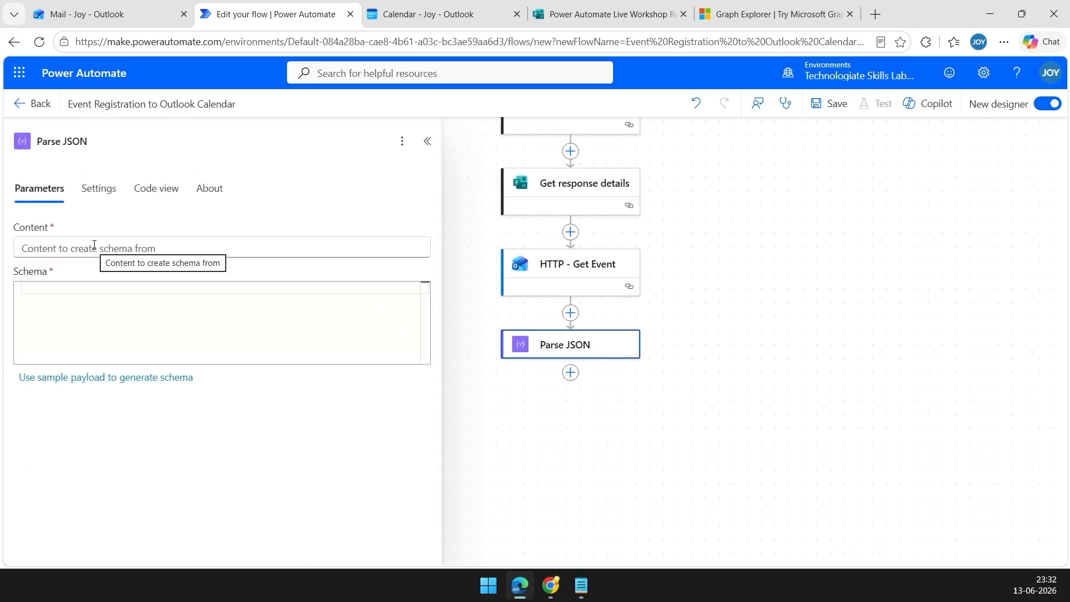
pyautogui.click(94, 245)
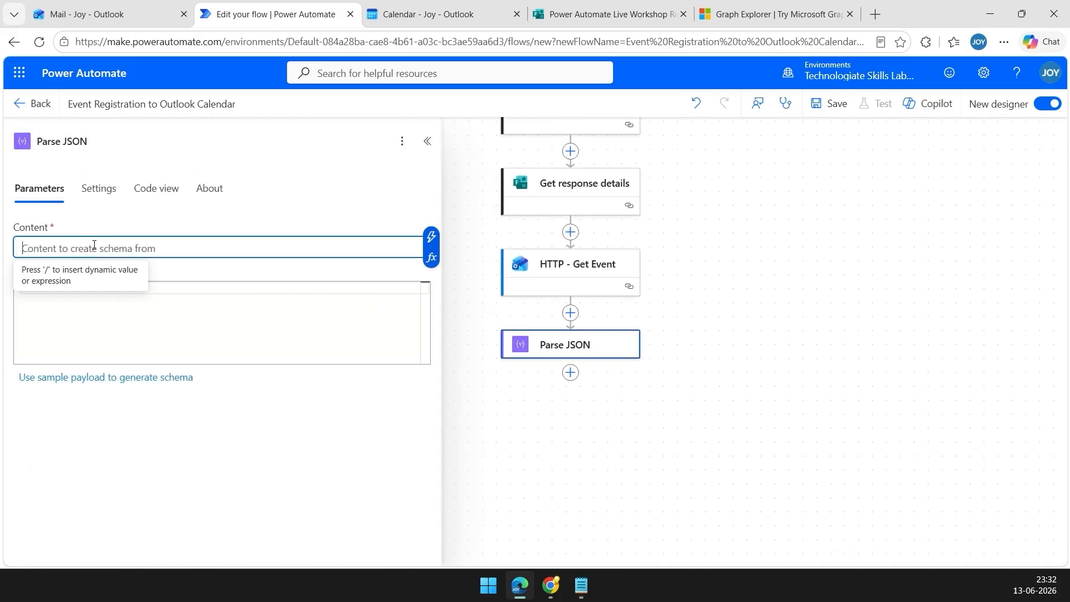
pyautogui.click(430, 239)
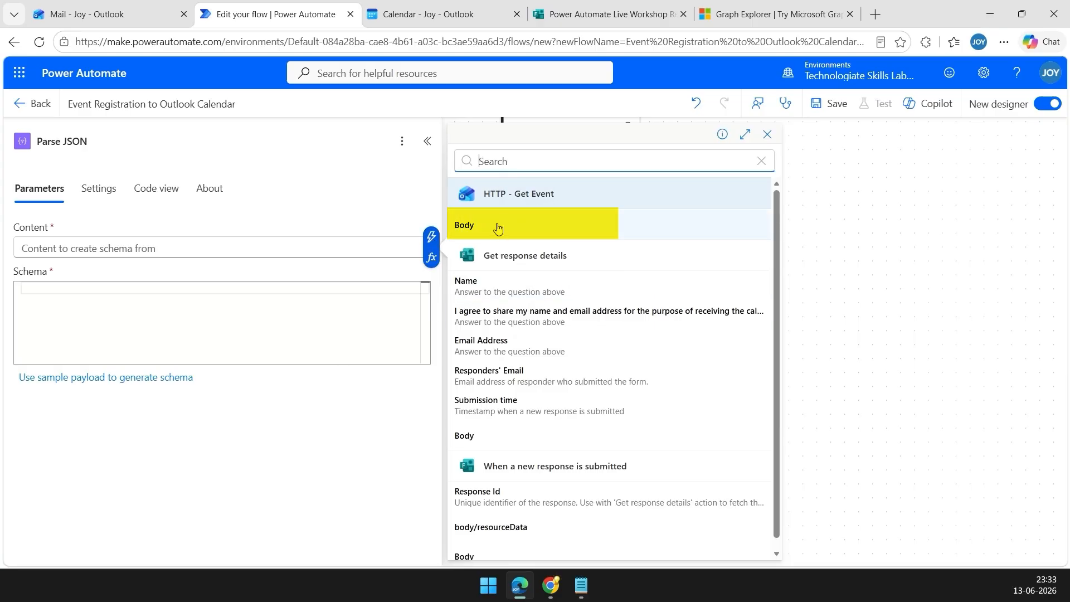
pyautogui.click(467, 229)
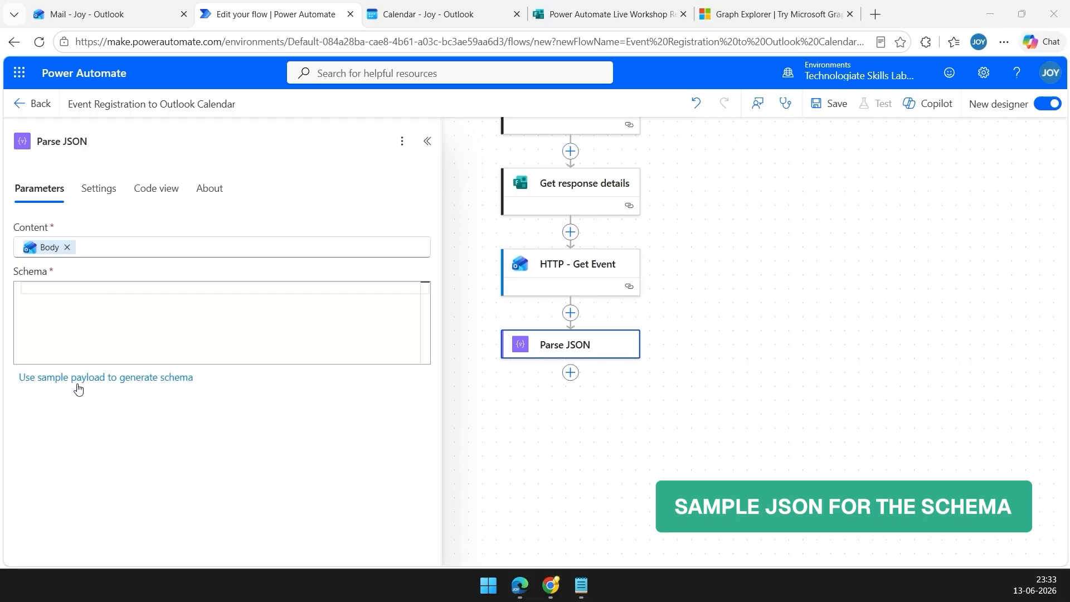
# Generate the Parse JSON schema from a pasted sample event payload containing id and attendees.
pyautogui.click(139, 384)
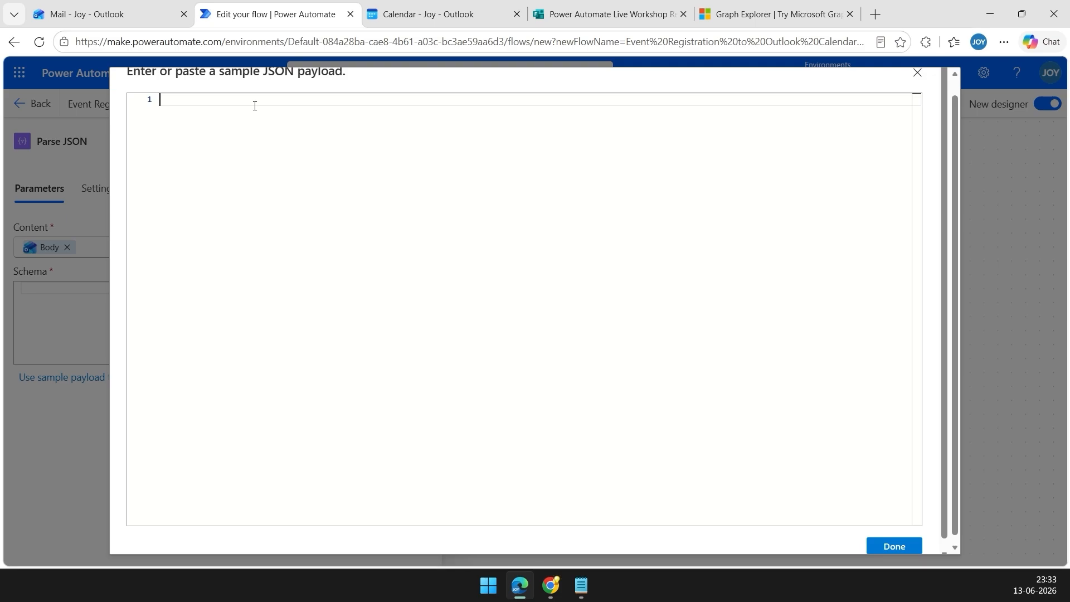
pyautogui.hotkey('ctrl', 'v')
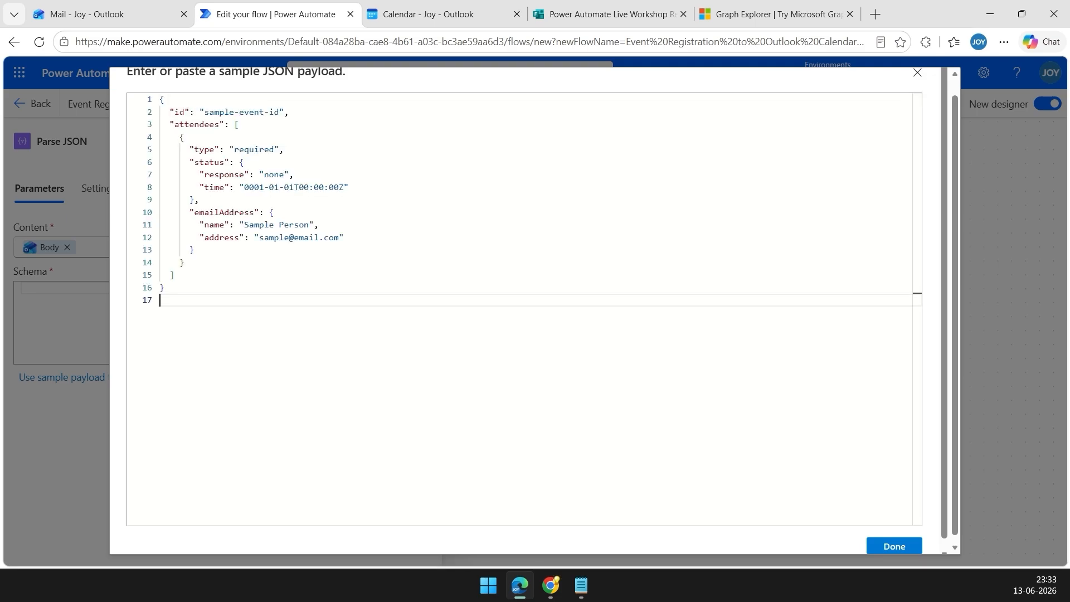
pyautogui.click(893, 545)
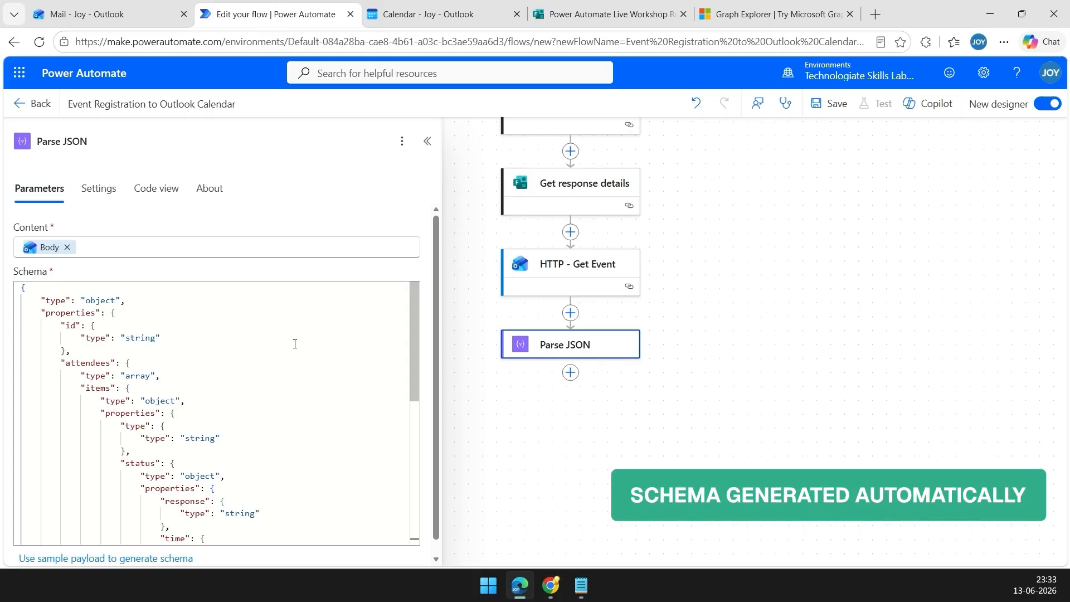
pyautogui.scroll(-5, 295, 344)
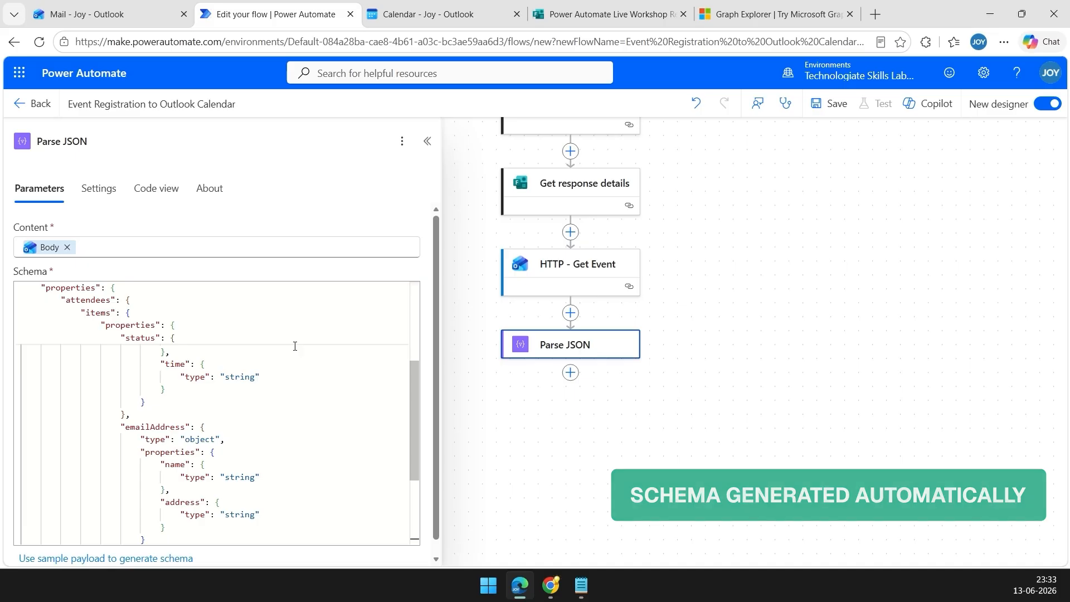
pyautogui.scroll(5, 295, 346)
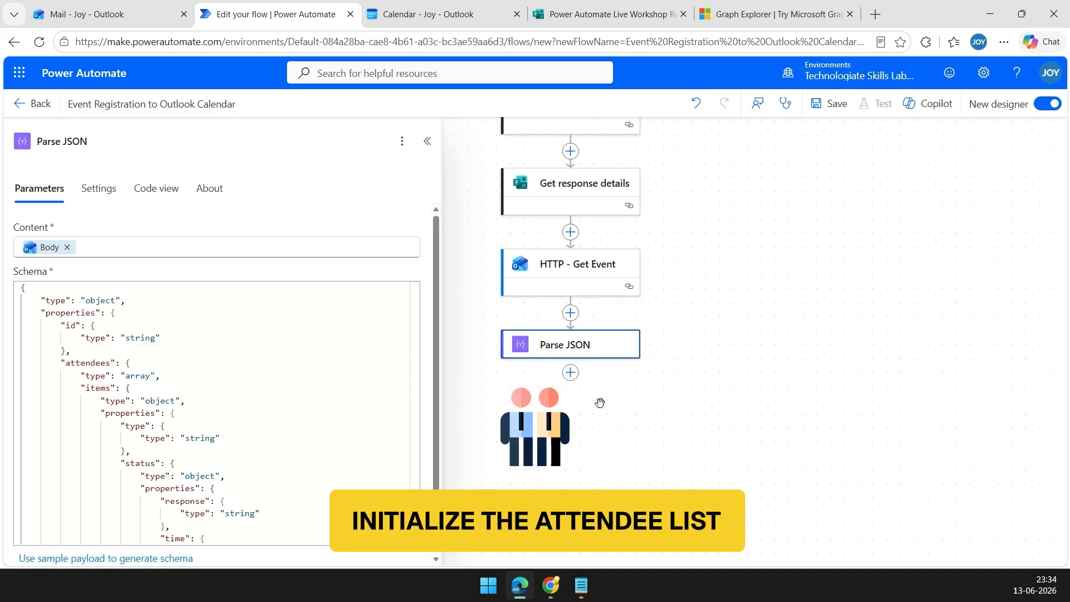
# Insert an Initialize variable step titled AllAttendees, named AllAttendees, of type Array, after Parse JSON.
pyautogui.click(570, 373)
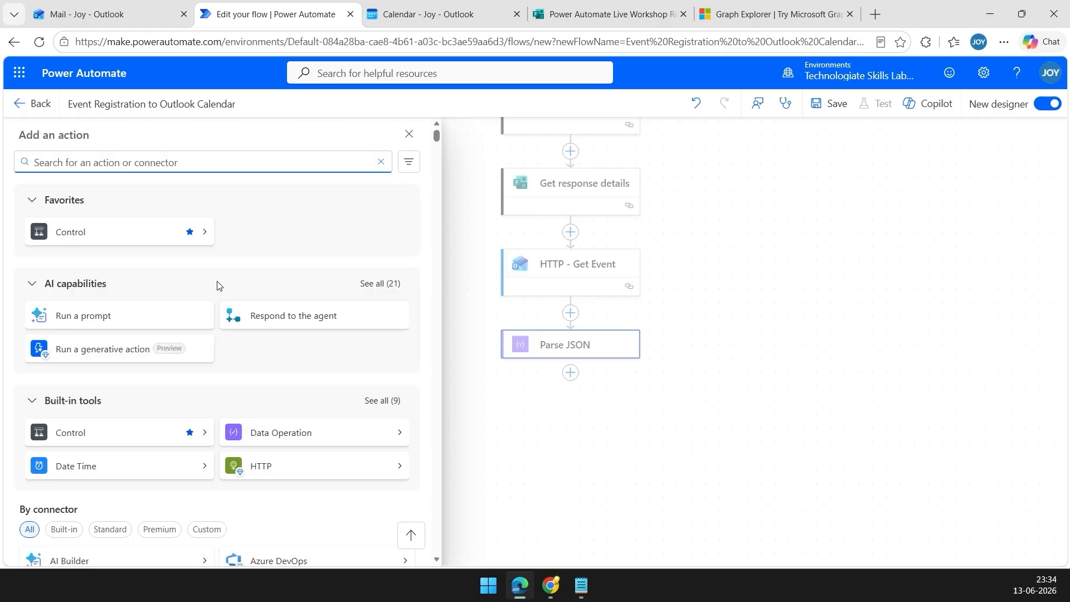
pyautogui.write('initialize variable')
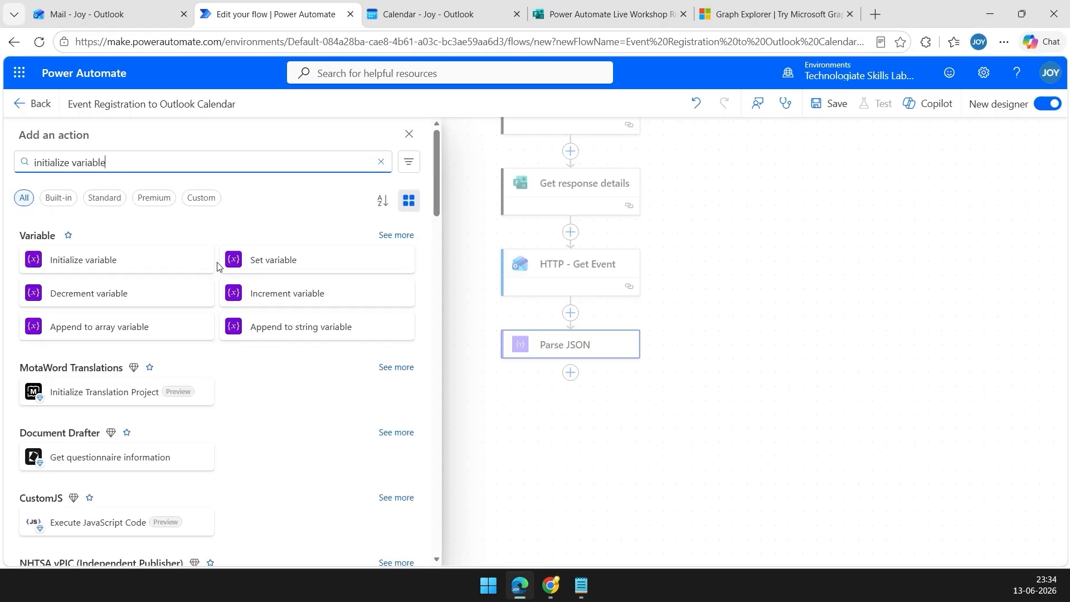
pyautogui.click(125, 263)
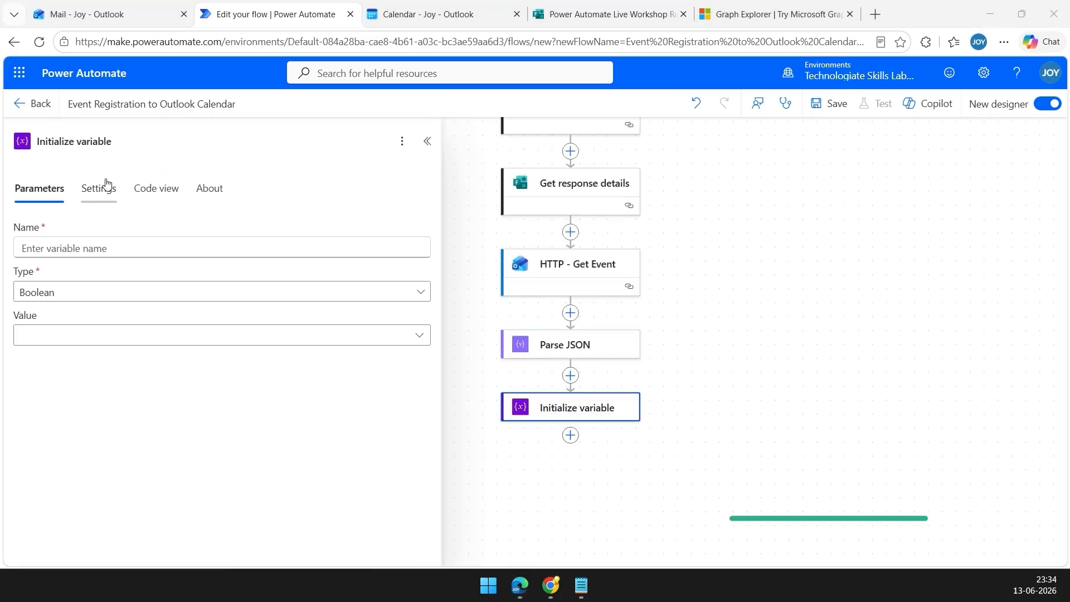
pyautogui.moveTo(126, 143); pyautogui.dragTo(29, 142)
pyautogui.write('AllAttendees')
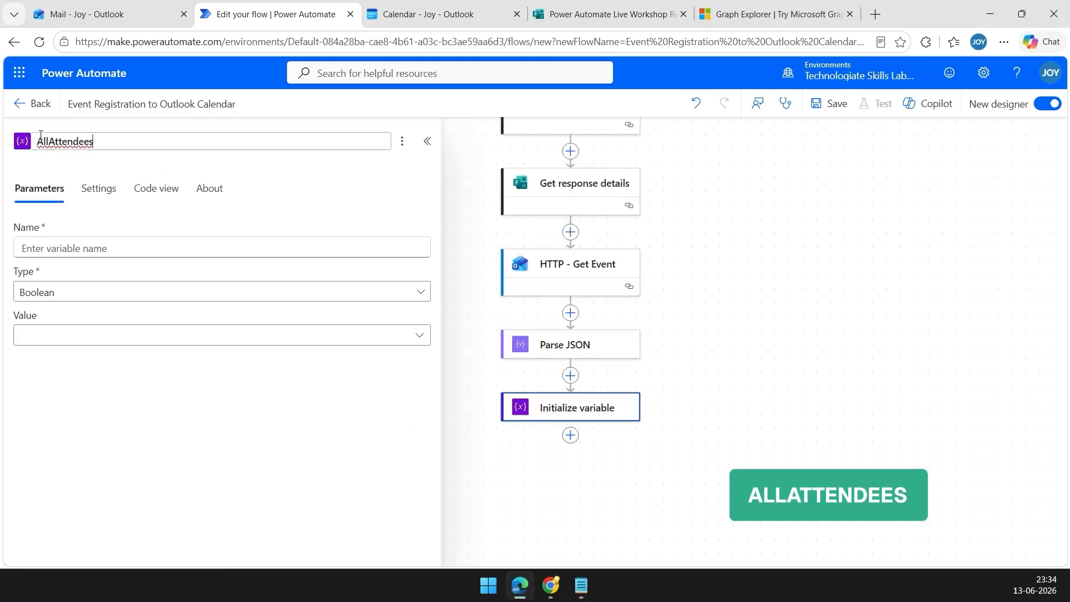
pyautogui.click(104, 248)
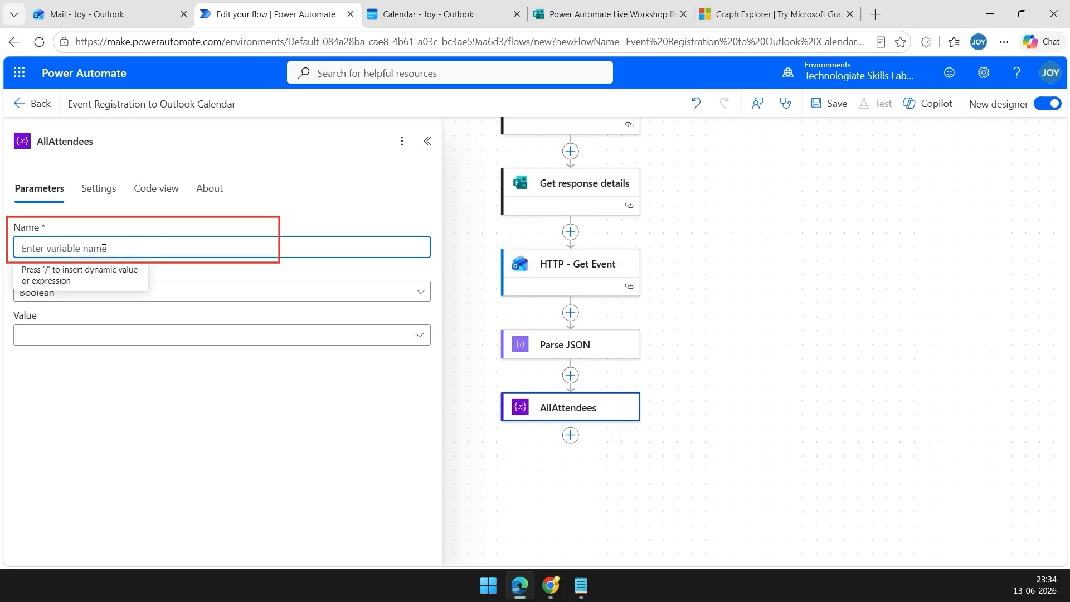
pyautogui.write('AllAttendees')
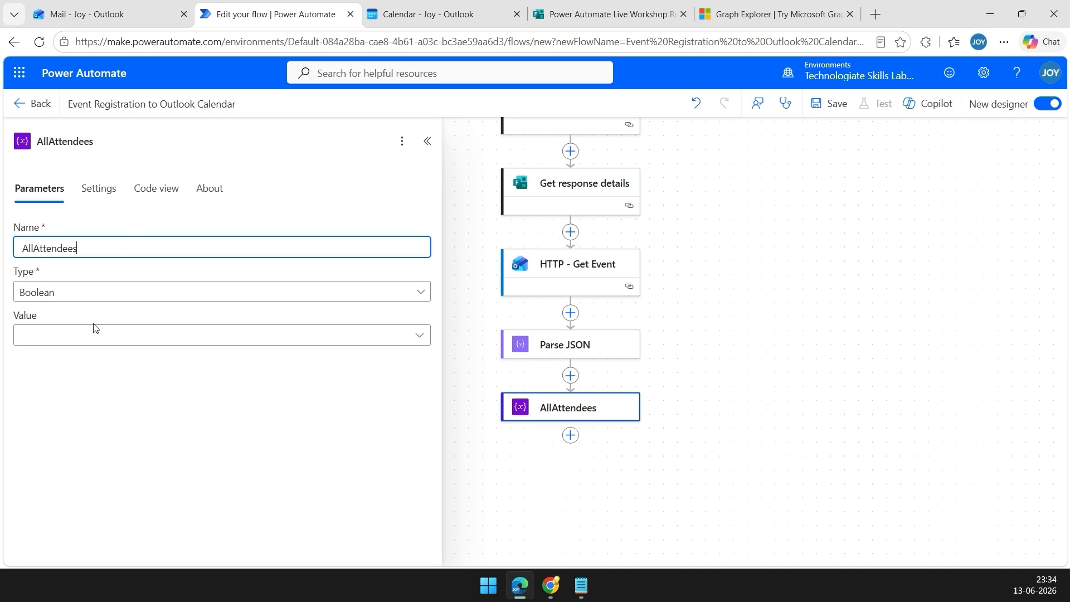
pyautogui.click(98, 292)
pyautogui.click(57, 442)
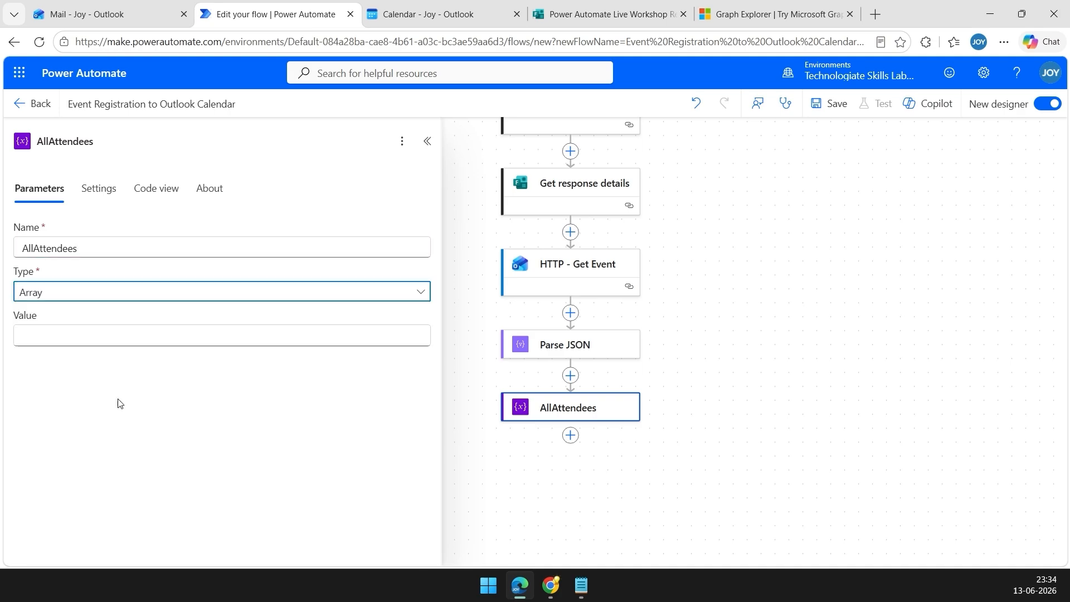
pyautogui.click(113, 335)
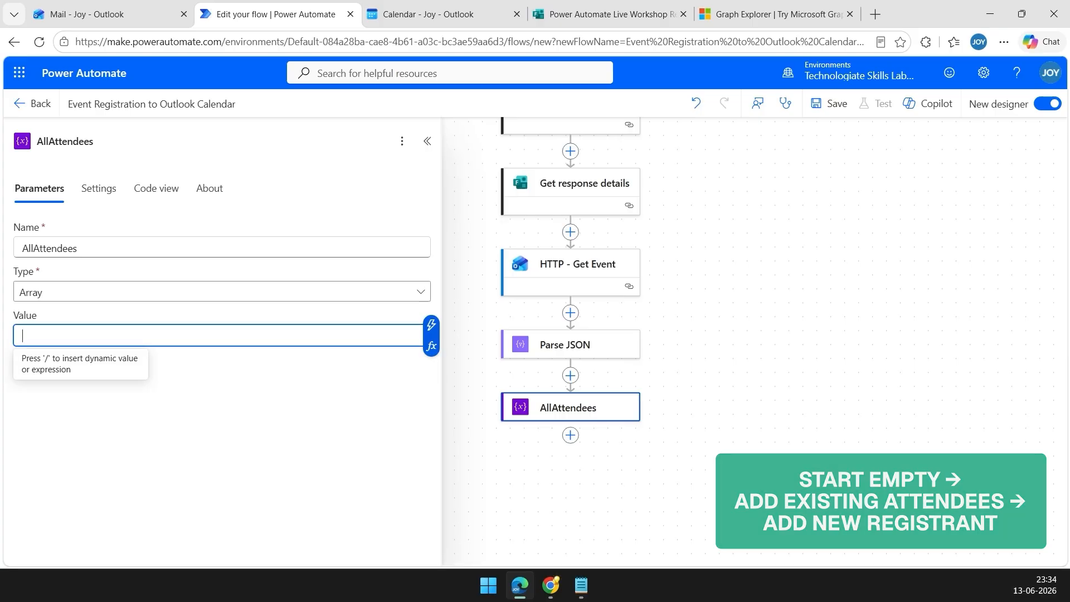
# Add an Apply to each loop below the AllAttendees step.
pyautogui.moveTo(719, 385); pyautogui.dragTo(723, 318)
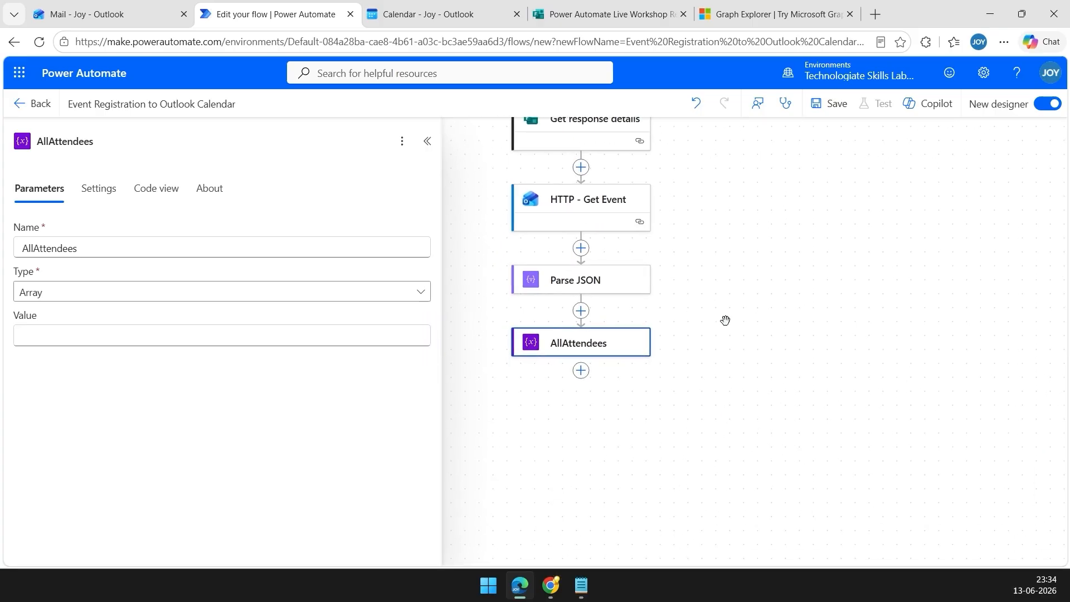
pyautogui.click(580, 371)
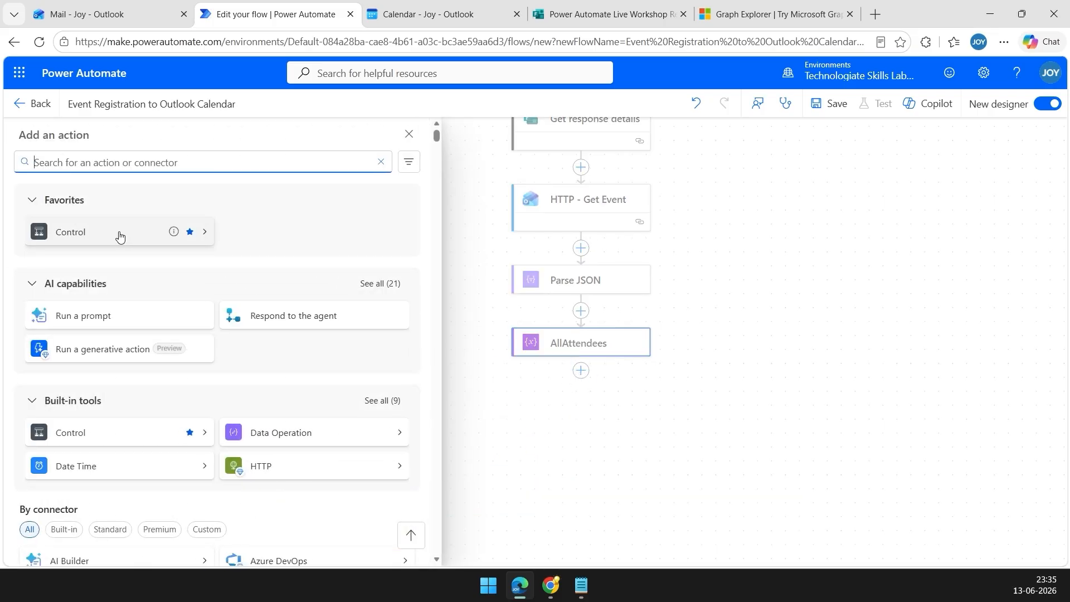
pyautogui.write('apply to each')
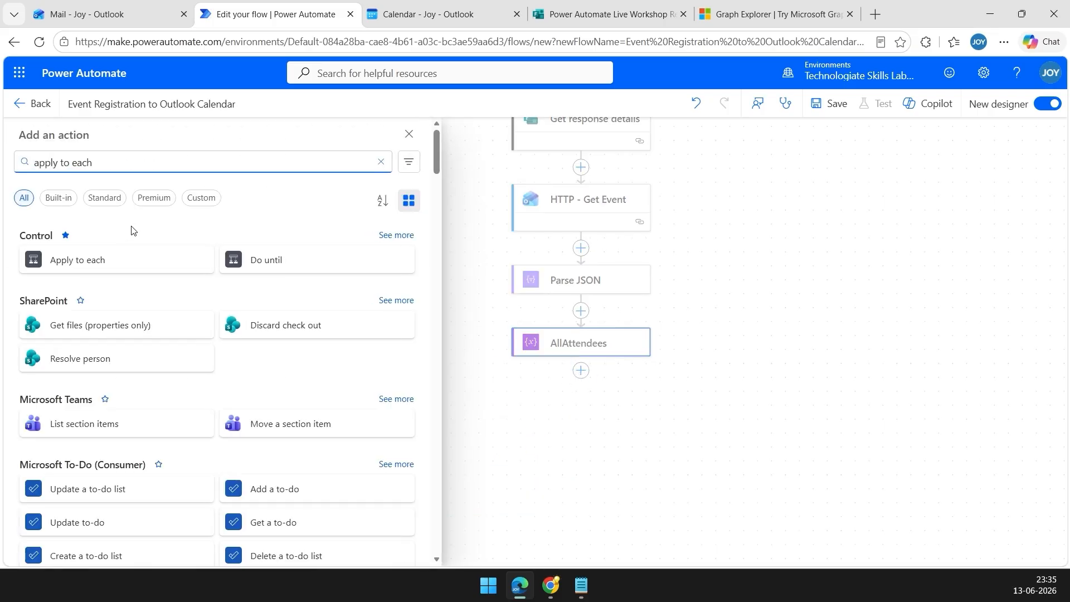
pyautogui.click(116, 268)
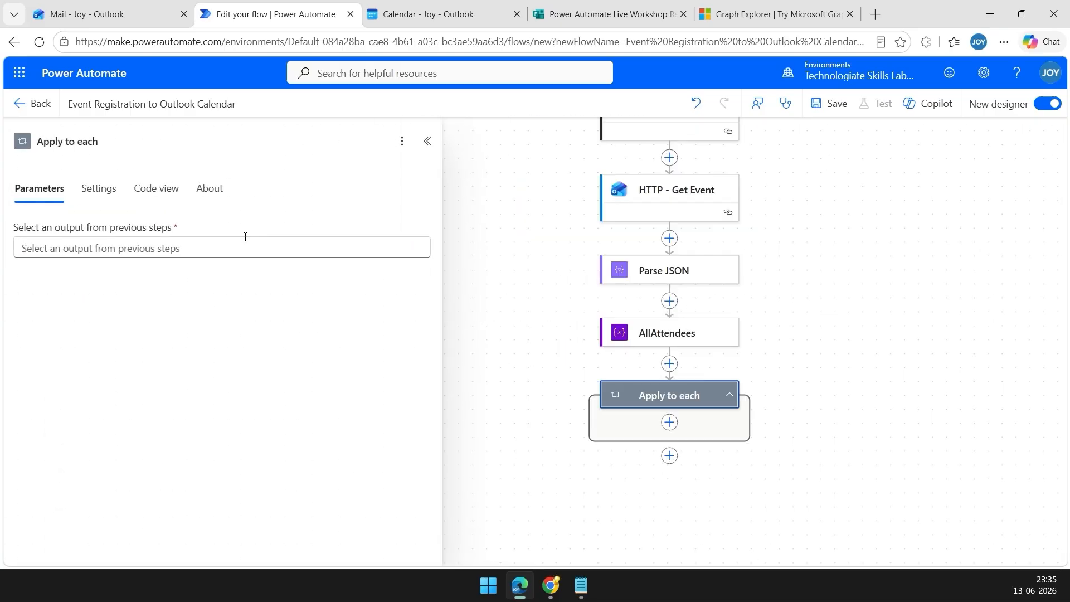
# Set the loop input to the expression body('Parse_JSON')?['attendees'].
pyautogui.click(285, 244)
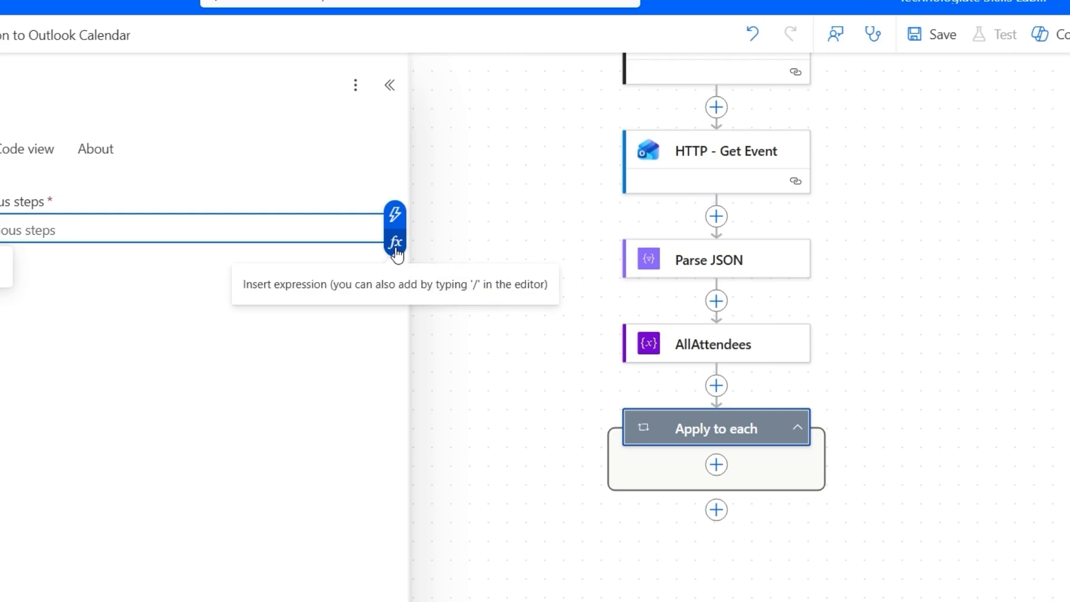
pyautogui.click(395, 243)
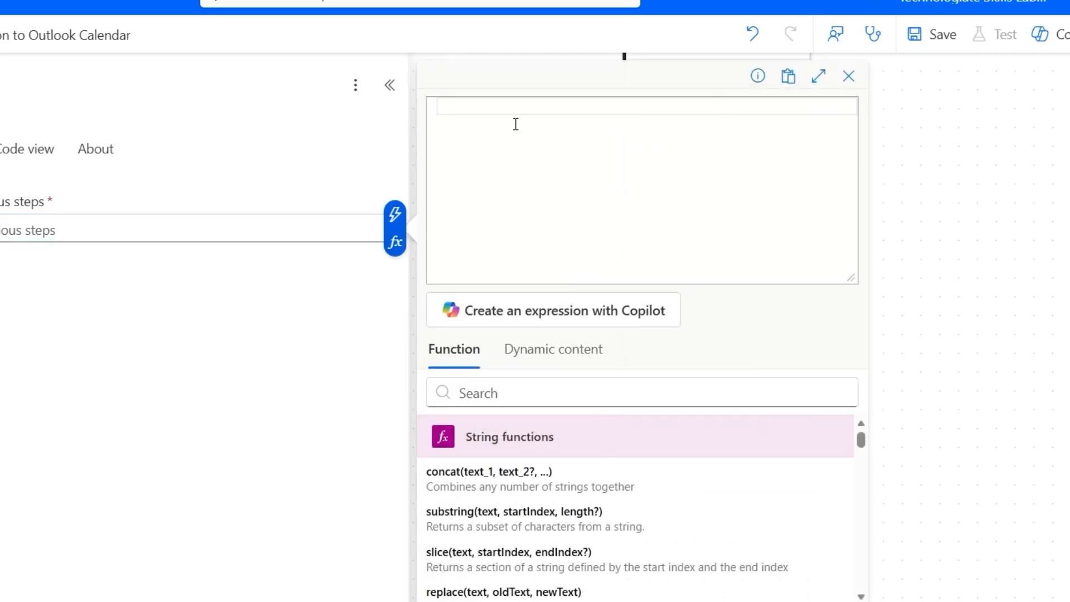
pyautogui.write("body('Parse_JSON')?['attendees']")
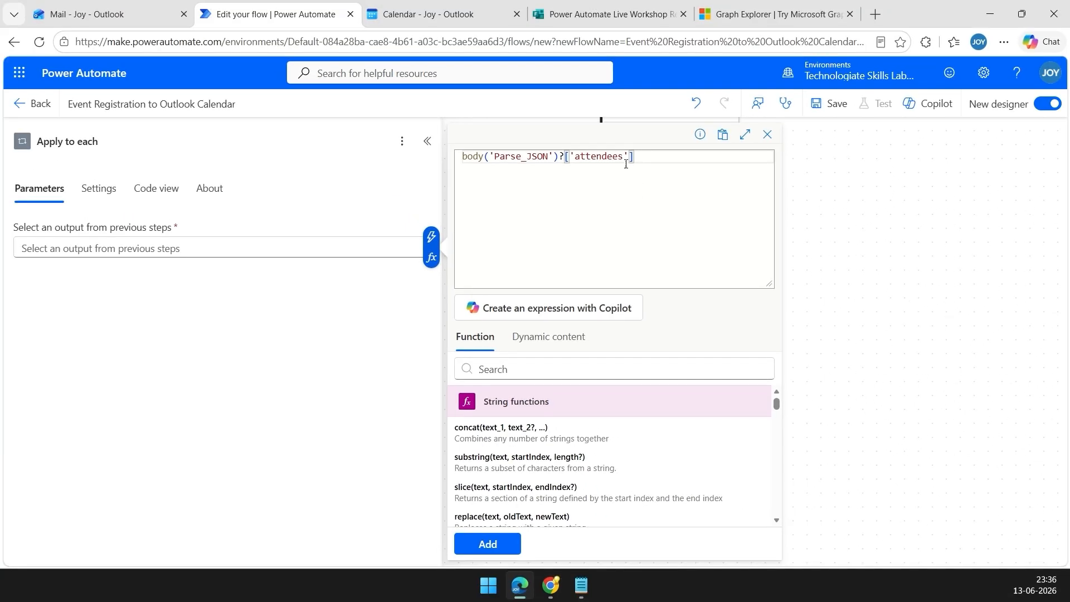
pyautogui.moveTo(624, 157); pyautogui.dragTo(585, 157)
pyautogui.click(583, 203)
pyautogui.click(484, 543)
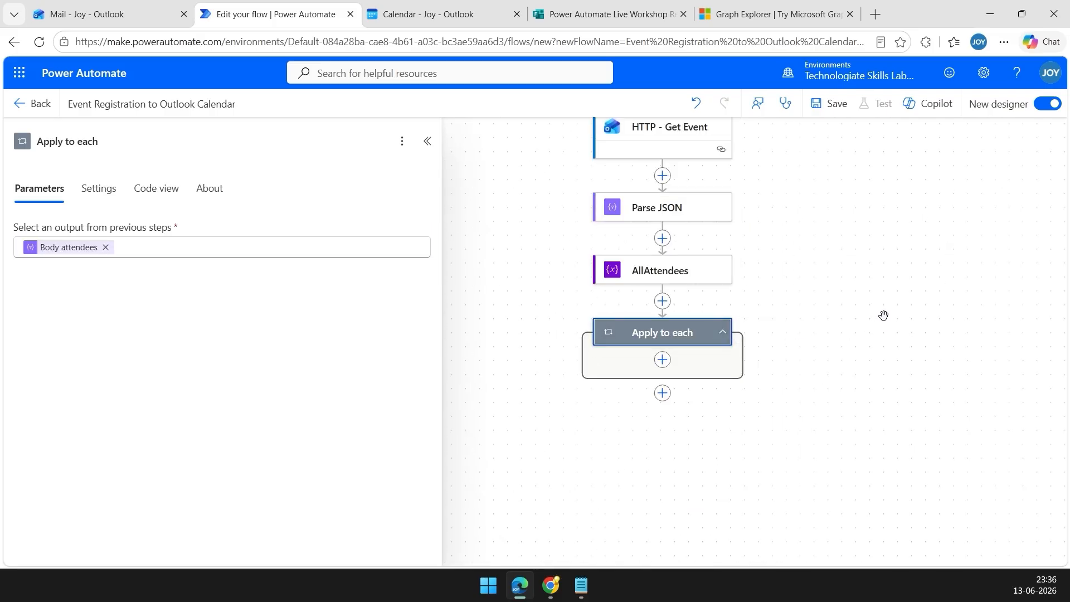
pyautogui.moveTo(884, 313); pyautogui.dragTo(833, 317)
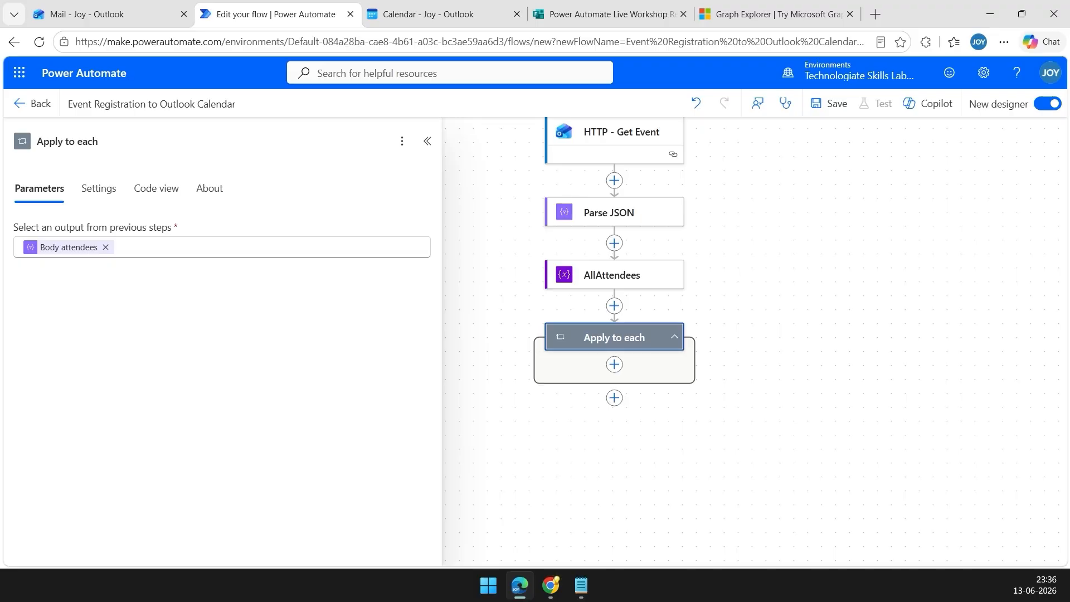
# Add an Append to array variable step named Add Existing Attendee inside the loop, targeting AllAttendees.
pyautogui.click(615, 365)
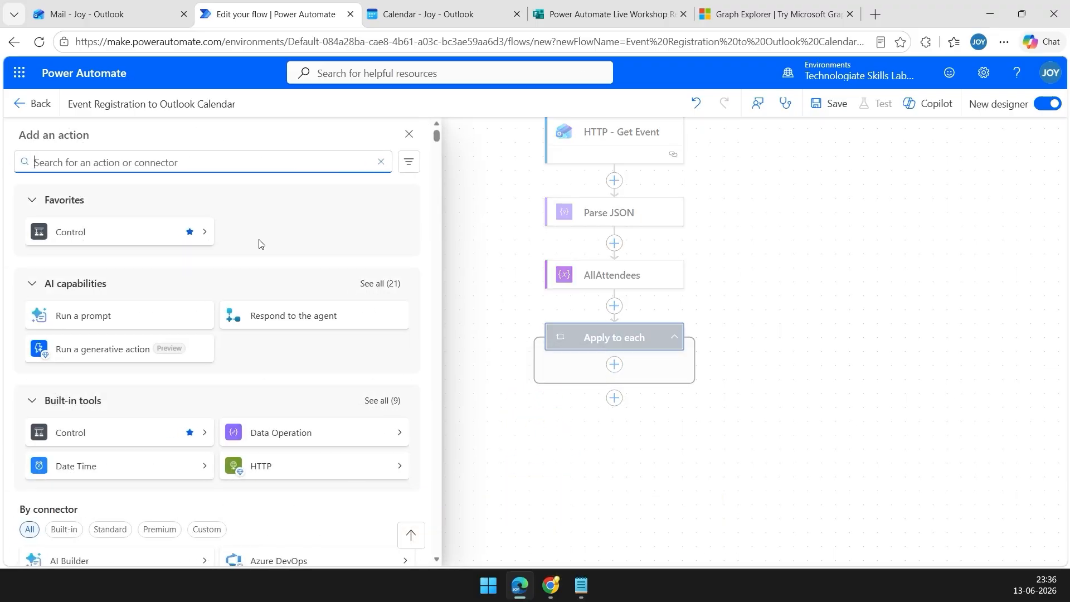
pyautogui.write('append')
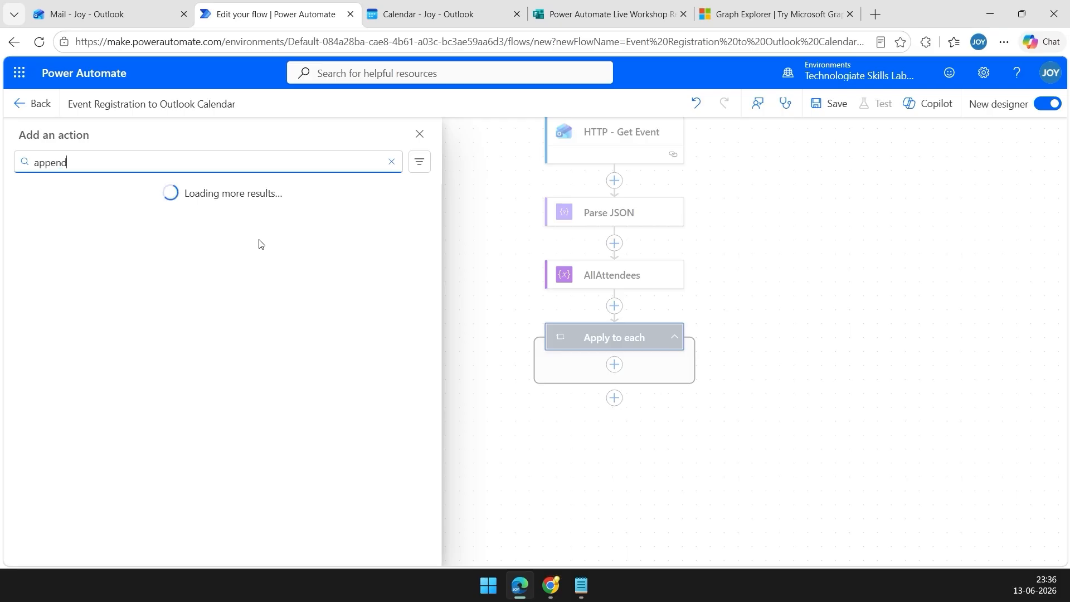
pyautogui.write(' to array')
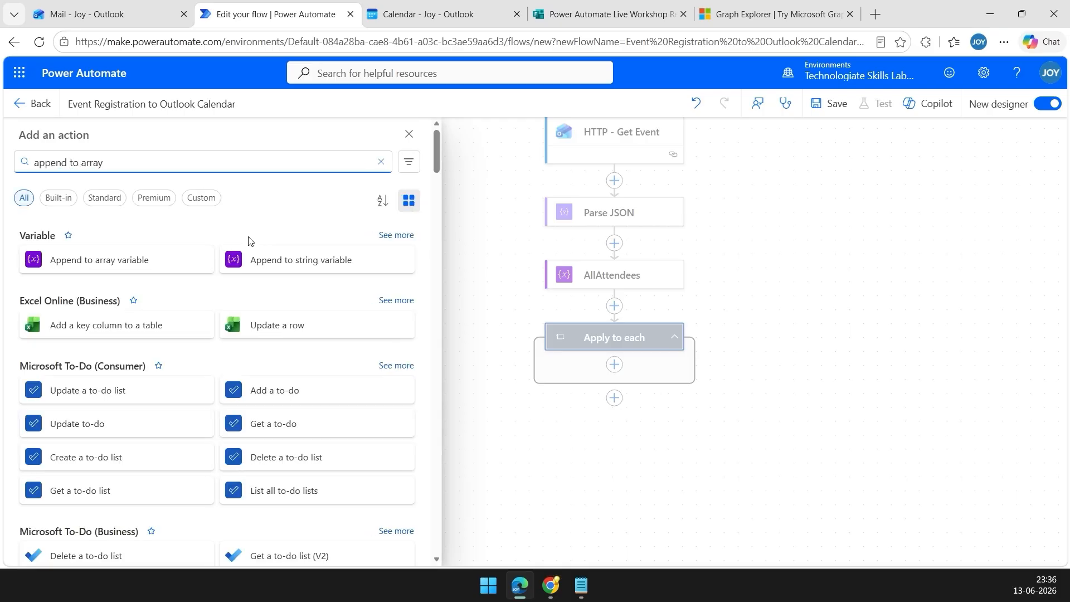
pyautogui.click(111, 265)
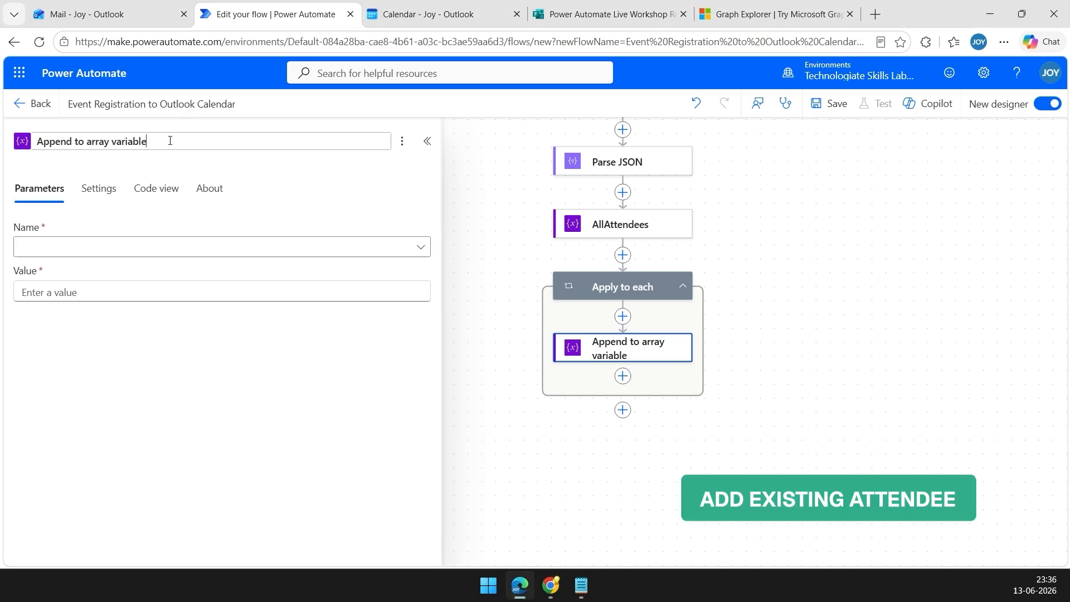
pyautogui.moveTo(146, 141); pyautogui.dragTo(38, 139)
pyautogui.write('Add Existing Attendee')
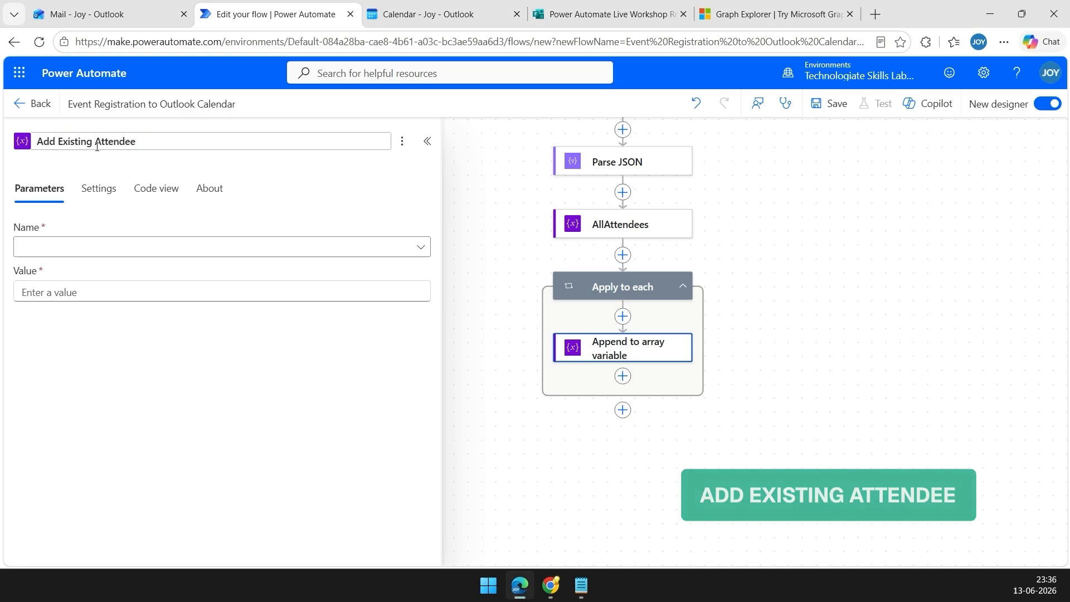
pyautogui.click(160, 170)
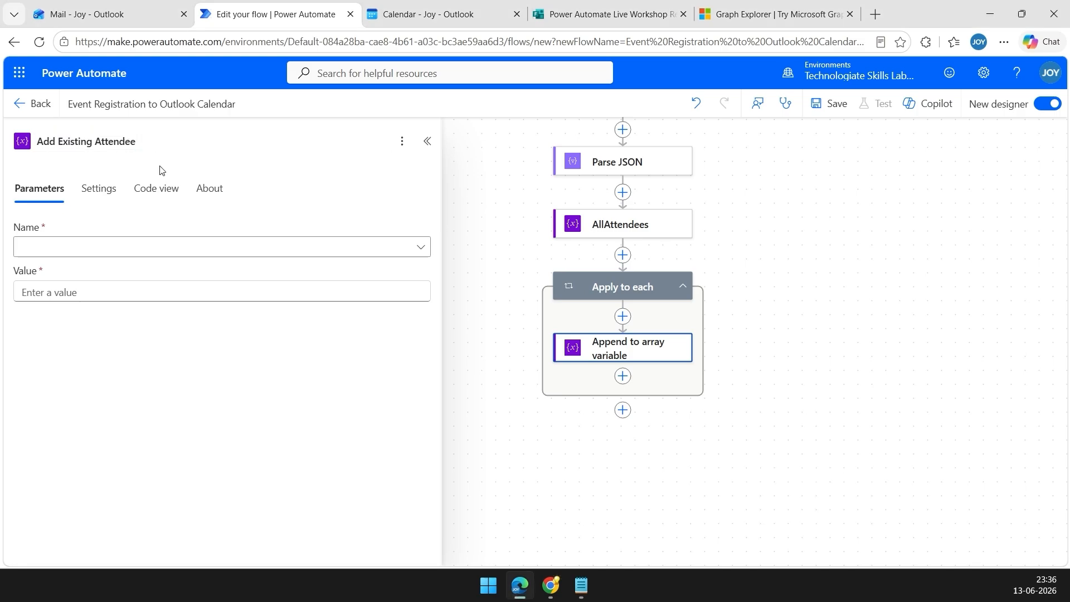
pyautogui.click(122, 254)
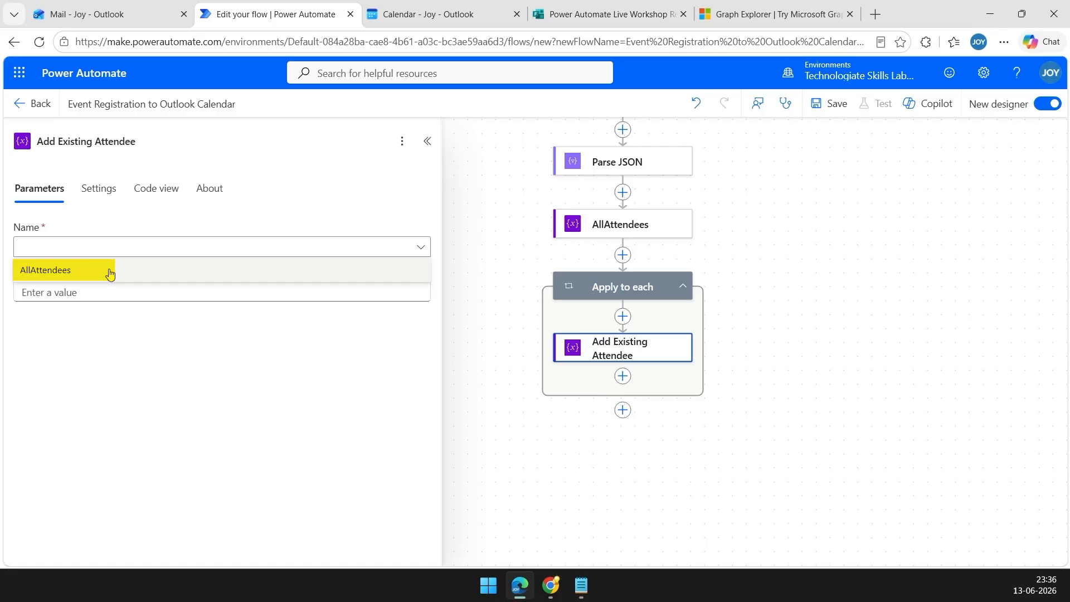
pyautogui.click(109, 273)
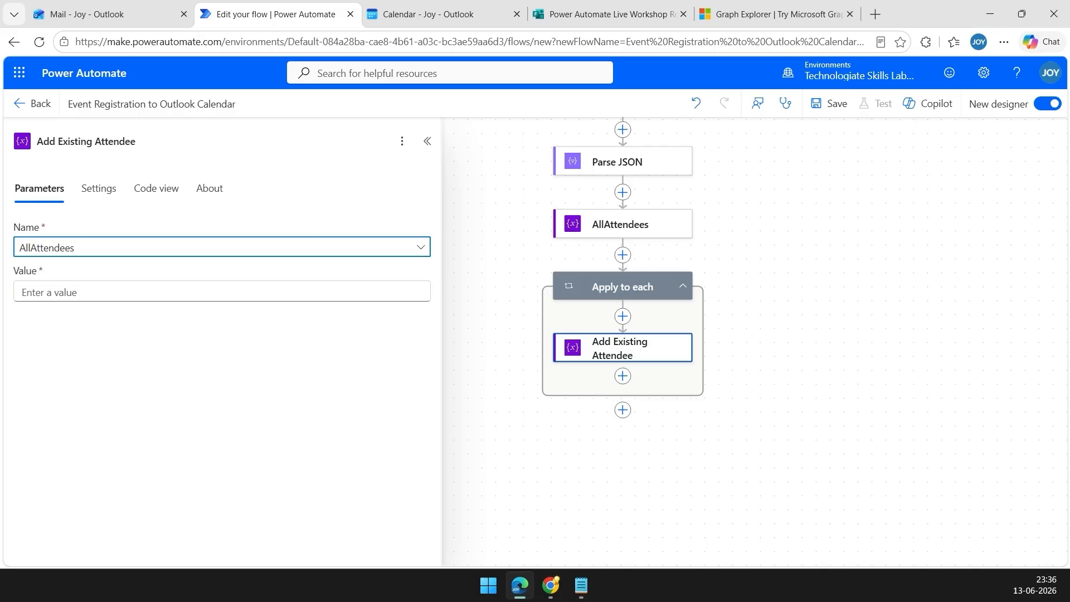
# Paste the attendee JSON template as the value and fill its address with Body emailAddress.
pyautogui.click(246, 290)
pyautogui.write('{   "emailAddress": {     "address": "",     "name": ""   },   "type": "required" }')
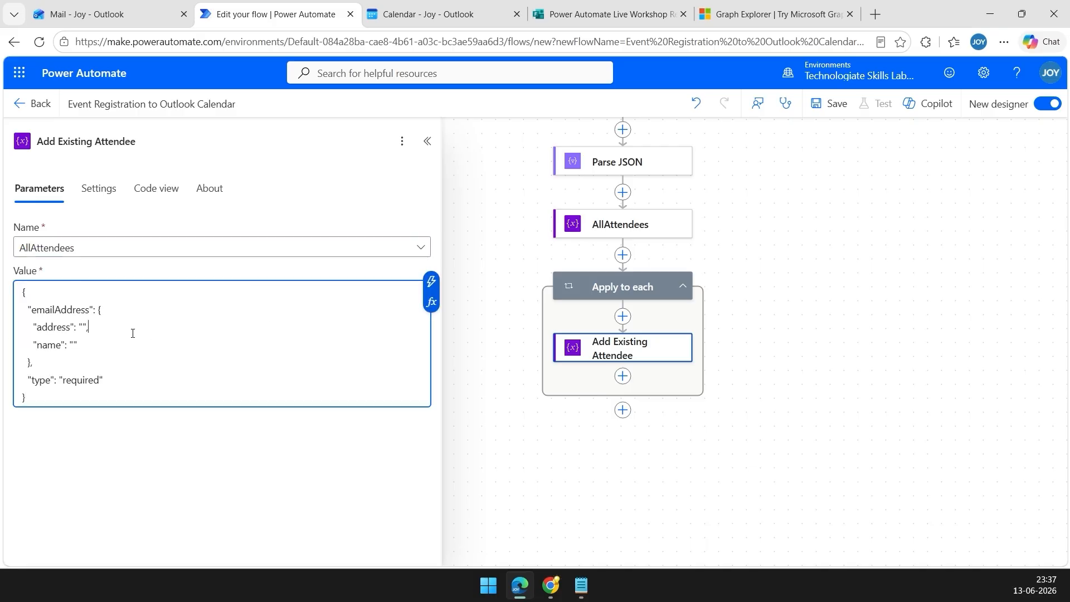
pyautogui.click(83, 326)
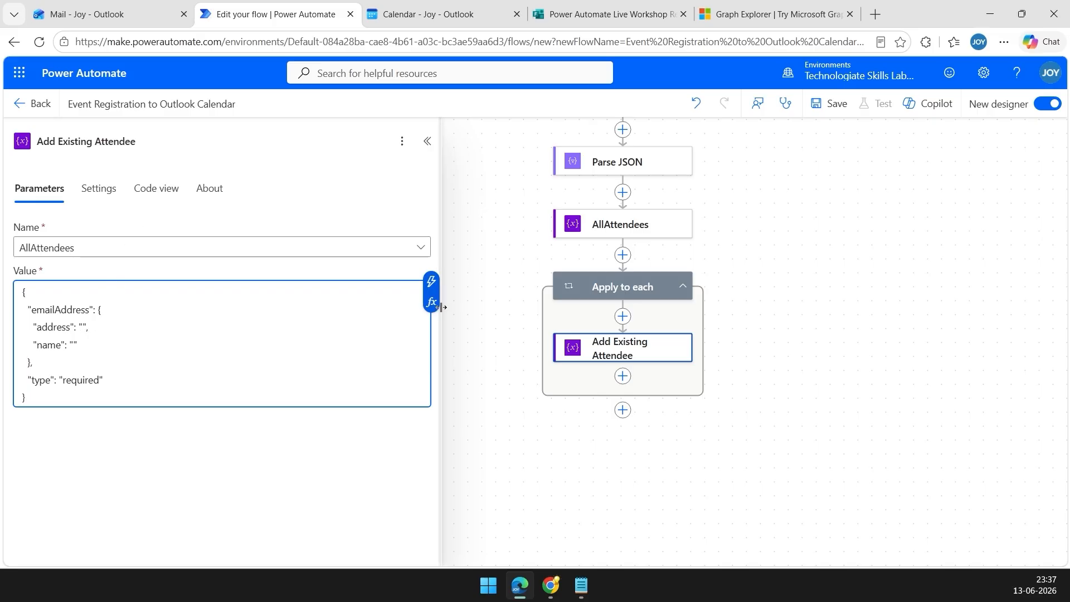
pyautogui.click(432, 284)
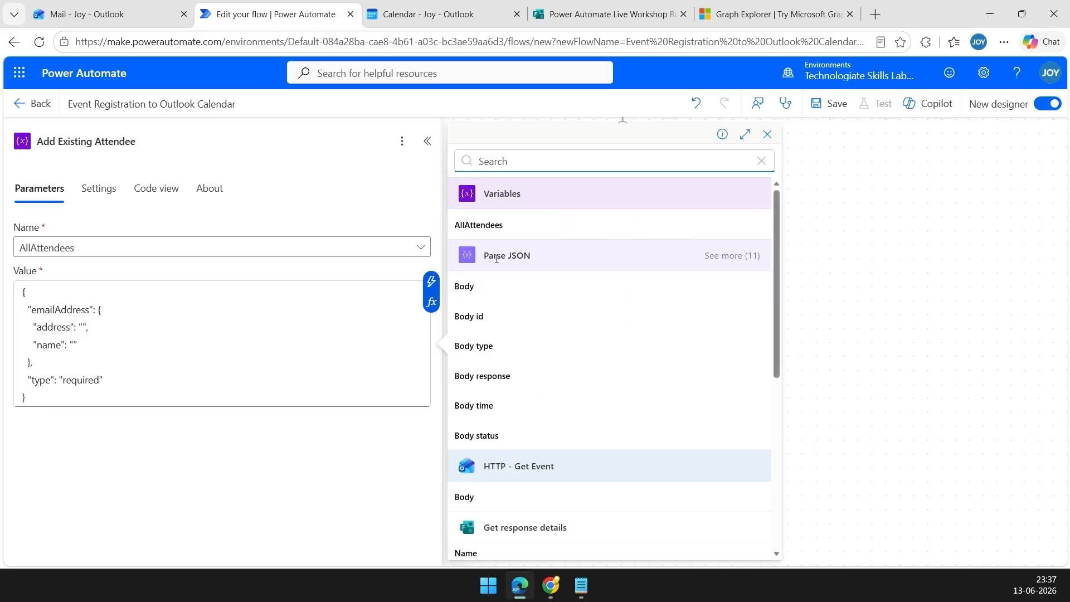
pyautogui.click(718, 261)
pyautogui.scroll(-3, 707, 277)
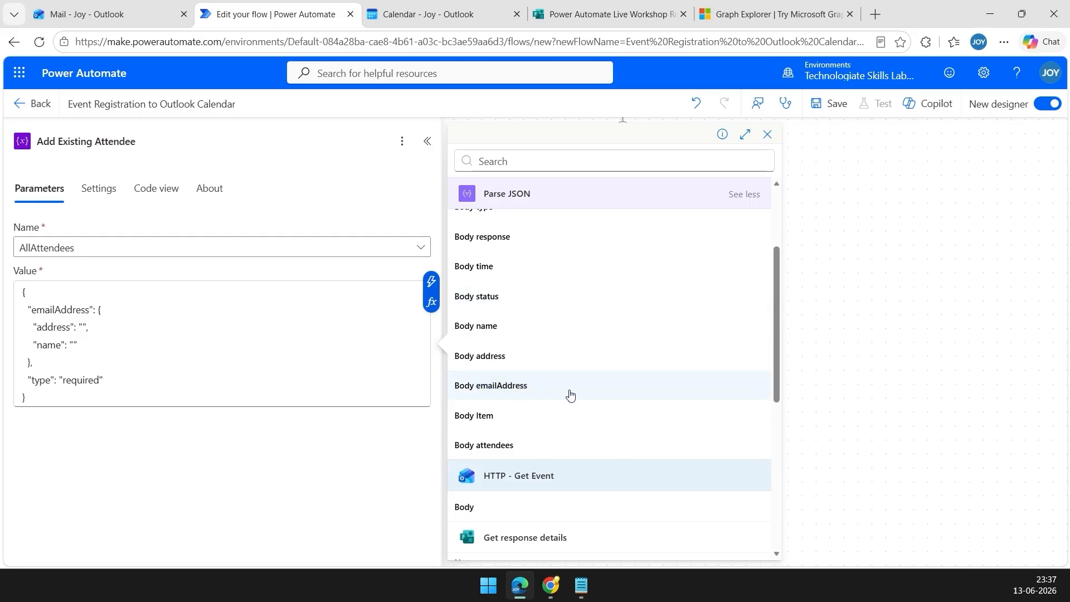
pyautogui.click(535, 389)
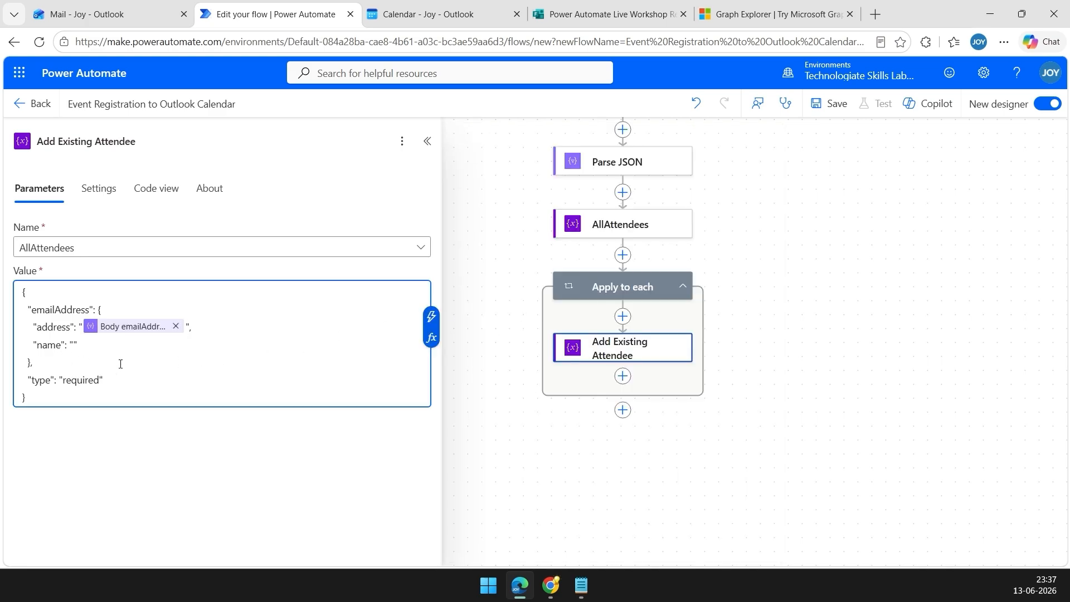
# Fill the attendee name in the JSON value with the Body name token.
pyautogui.click(73, 344)
pyautogui.click(432, 318)
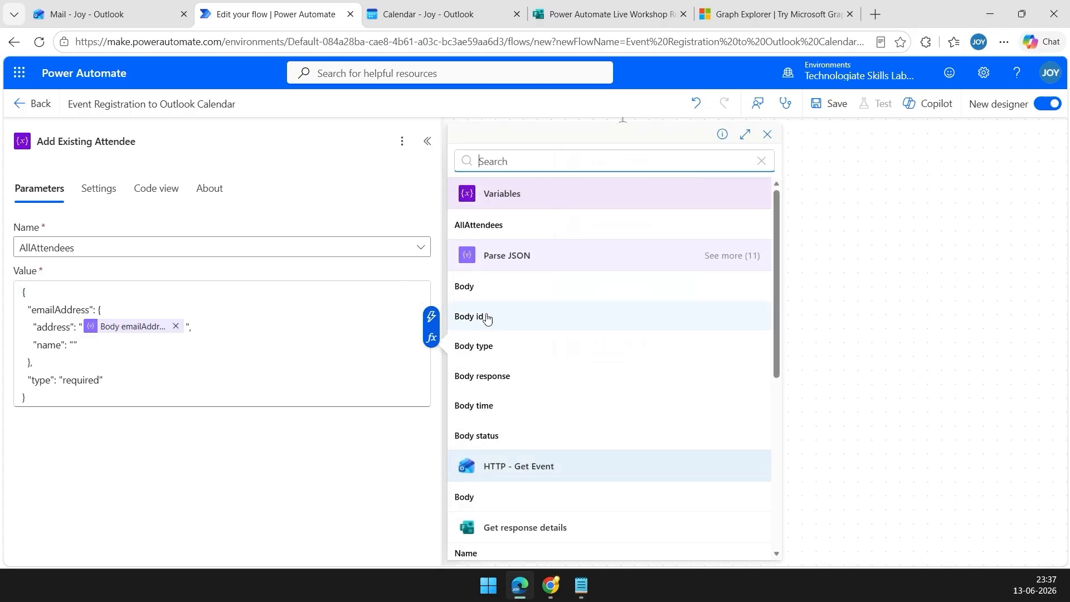
pyautogui.click(733, 259)
pyautogui.scroll(-3, 680, 303)
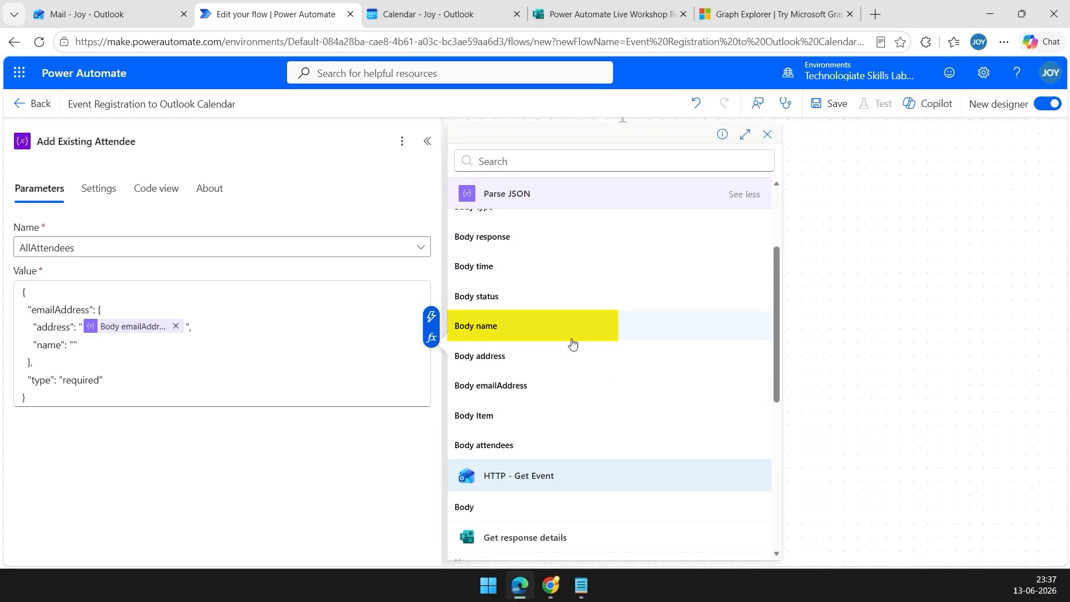
pyautogui.click(525, 332)
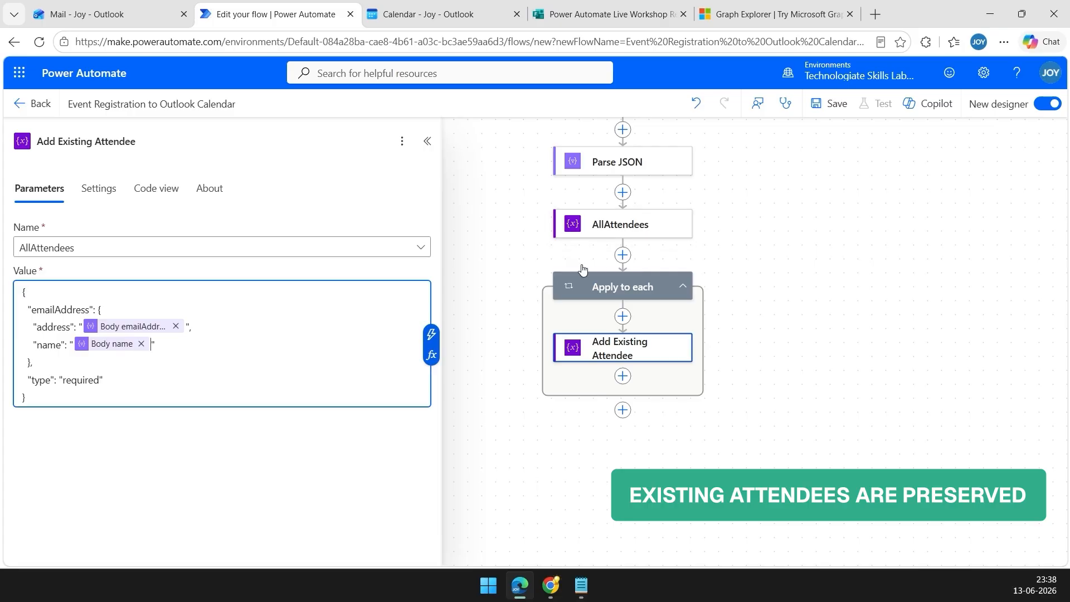
pyautogui.moveTo(778, 342); pyautogui.dragTo(768, 307)
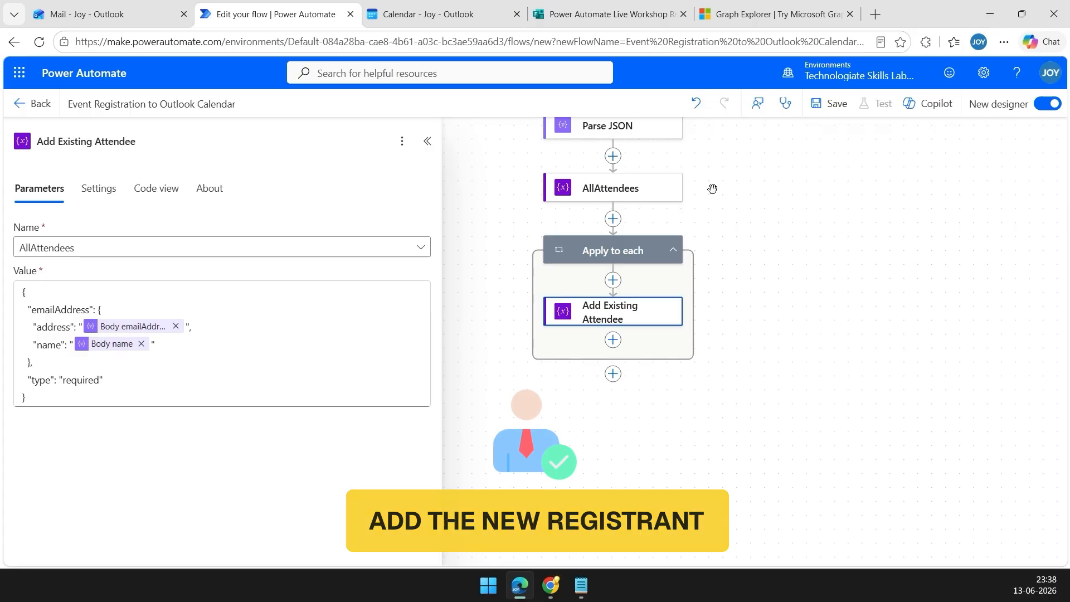
# Add an Append to array variable step named Add New Registrant after the loop, targeting AllAttendees.
pyautogui.click(613, 374)
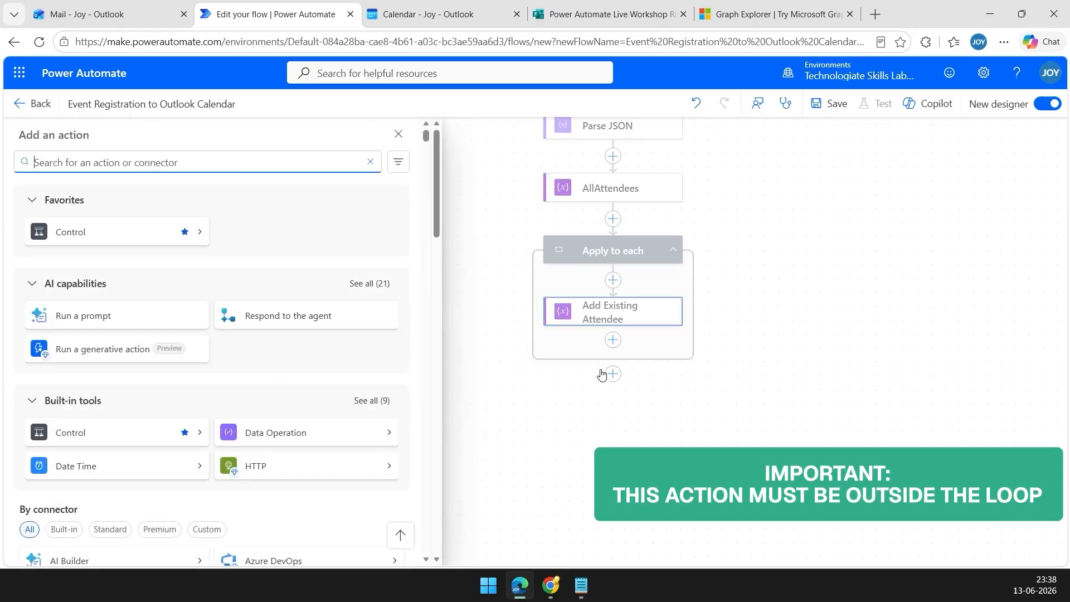
pyautogui.write('app')
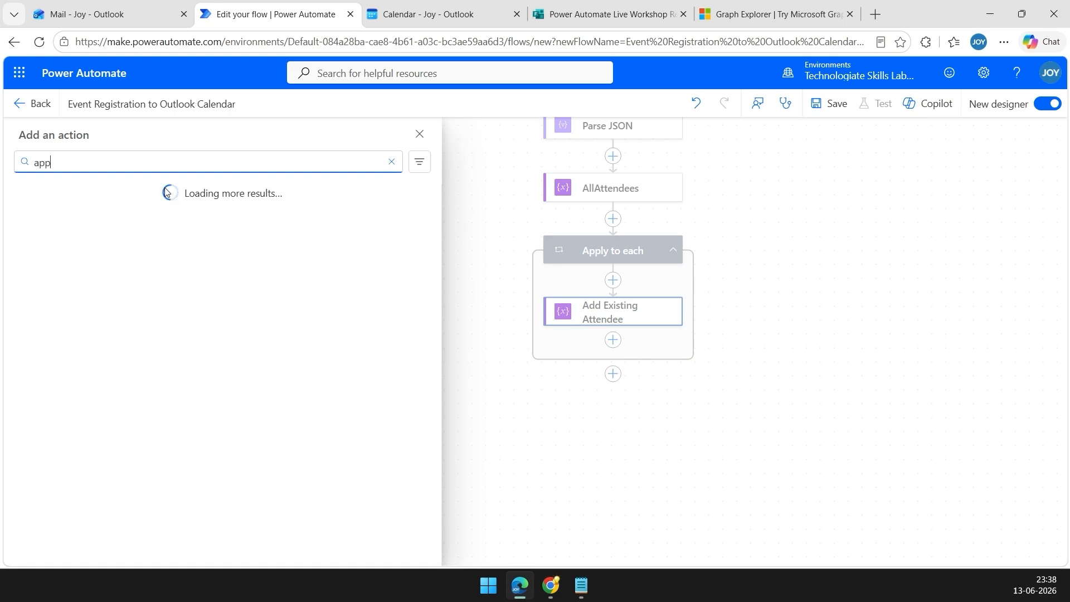
pyautogui.write('end to array')
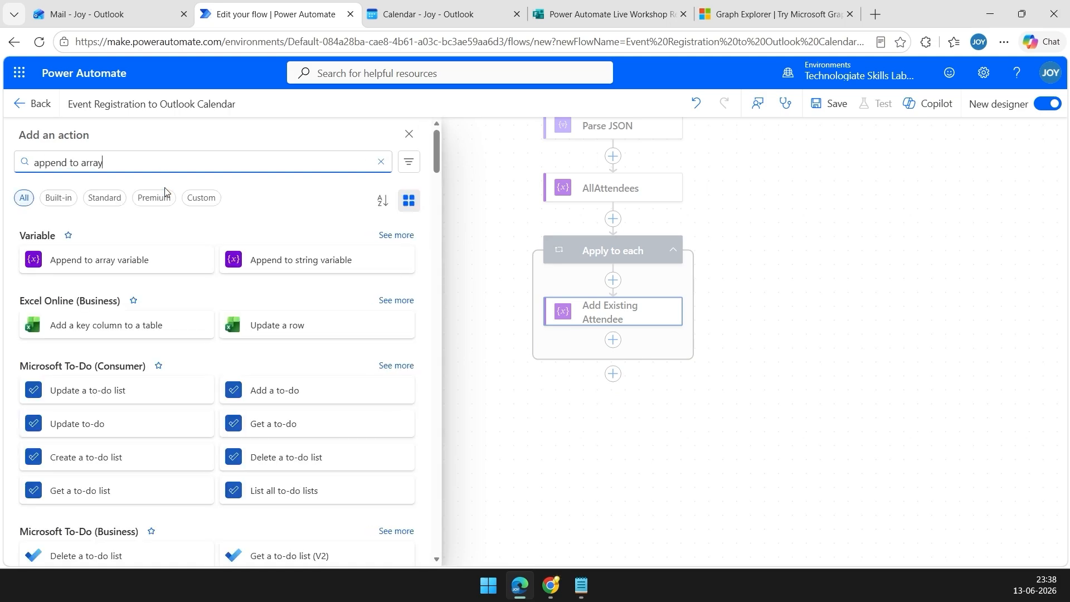
pyautogui.click(119, 260)
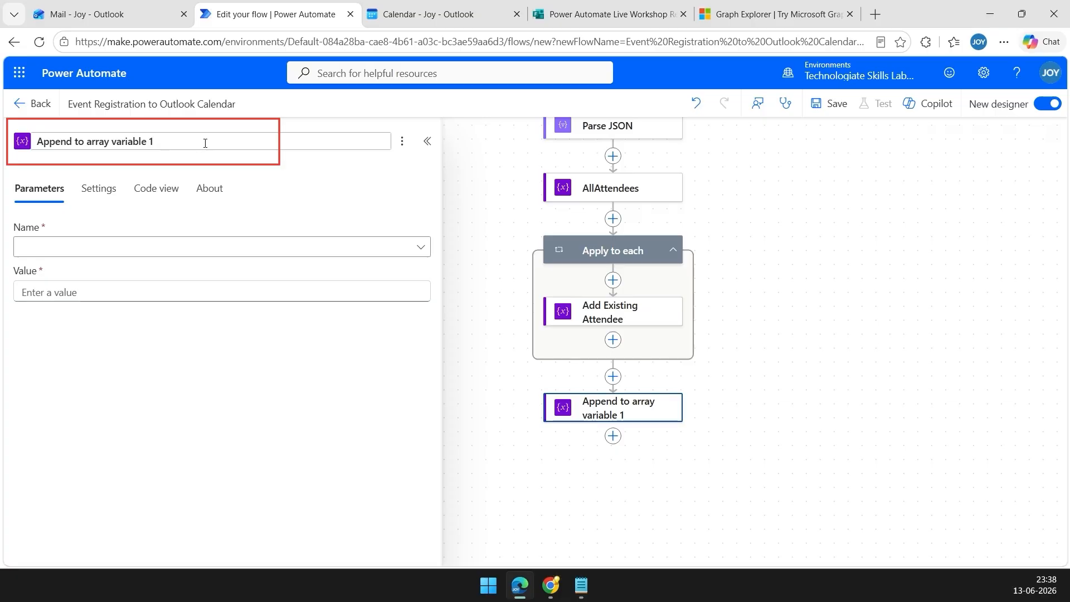
pyautogui.moveTo(185, 142); pyautogui.dragTo(35, 142)
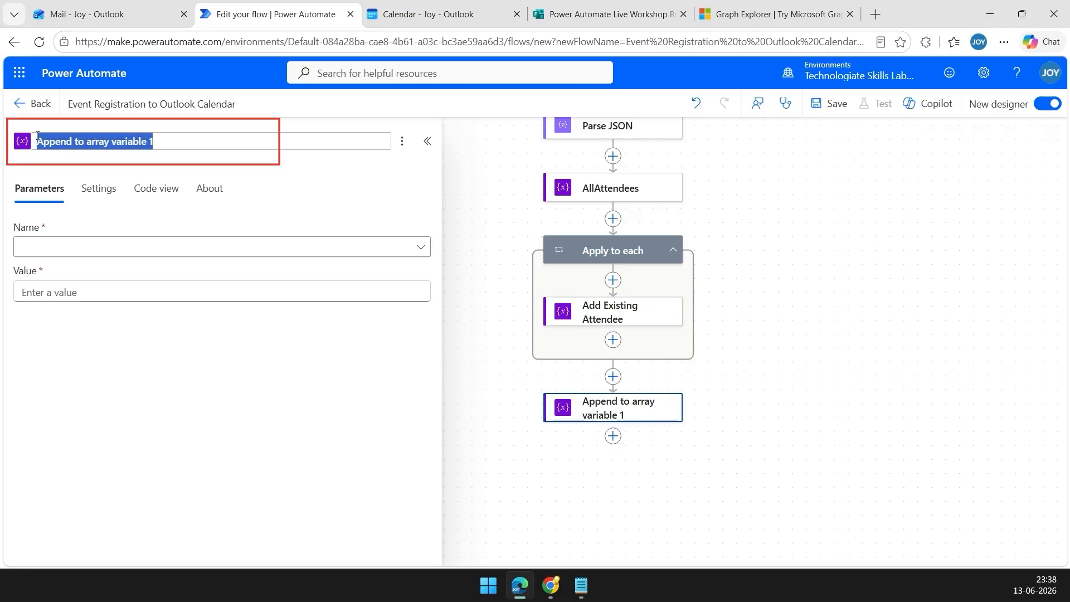
pyautogui.write('Add New Registrant')
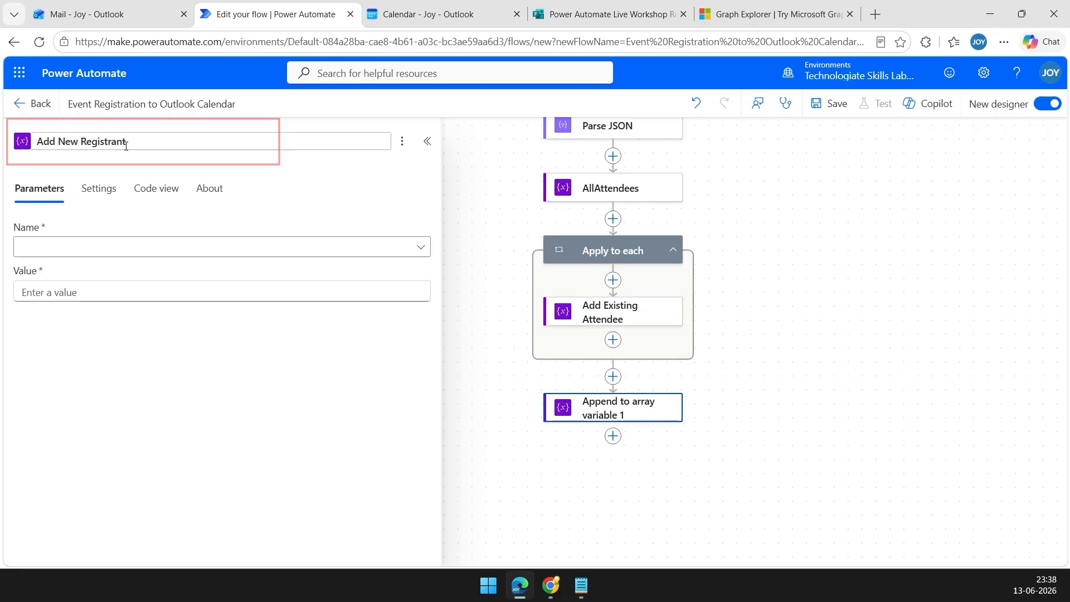
pyautogui.click(86, 246)
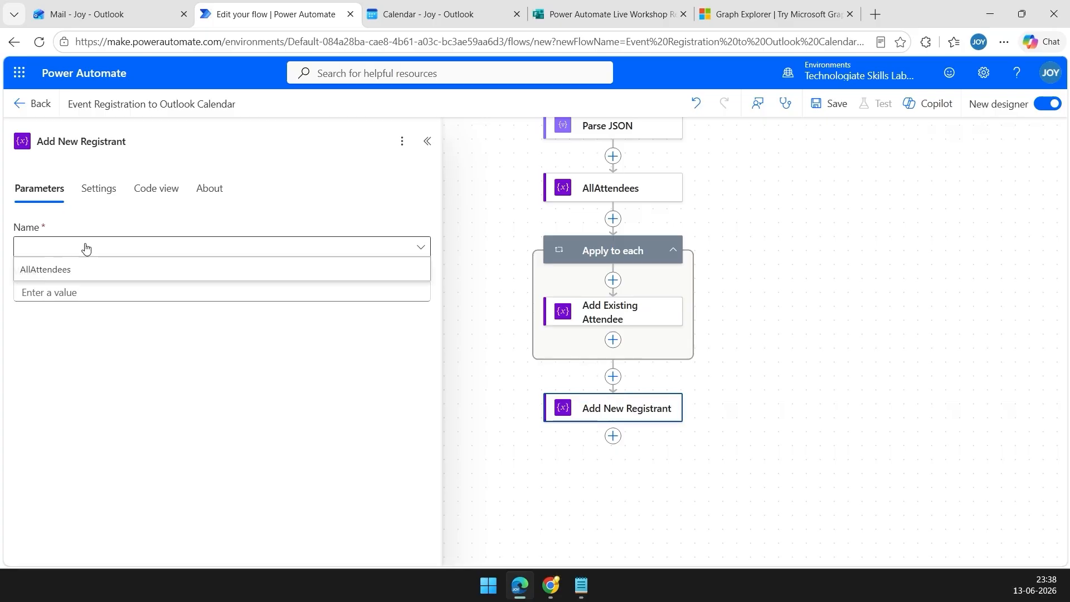
pyautogui.click(67, 271)
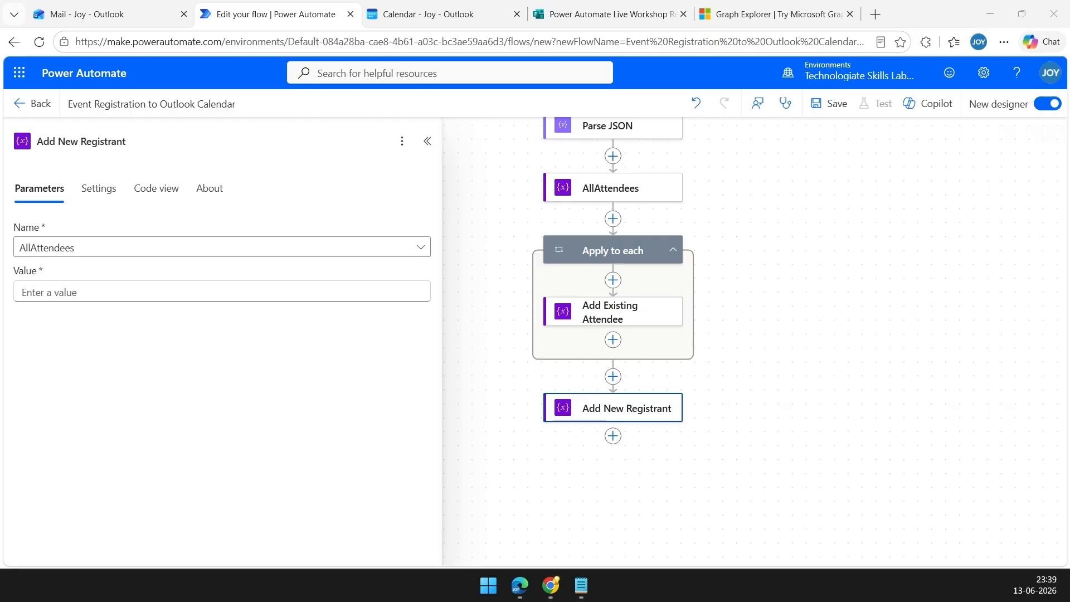
# Paste the attendee JSON template and fill its address with the form's Email Address answer.
pyautogui.click(230, 296)
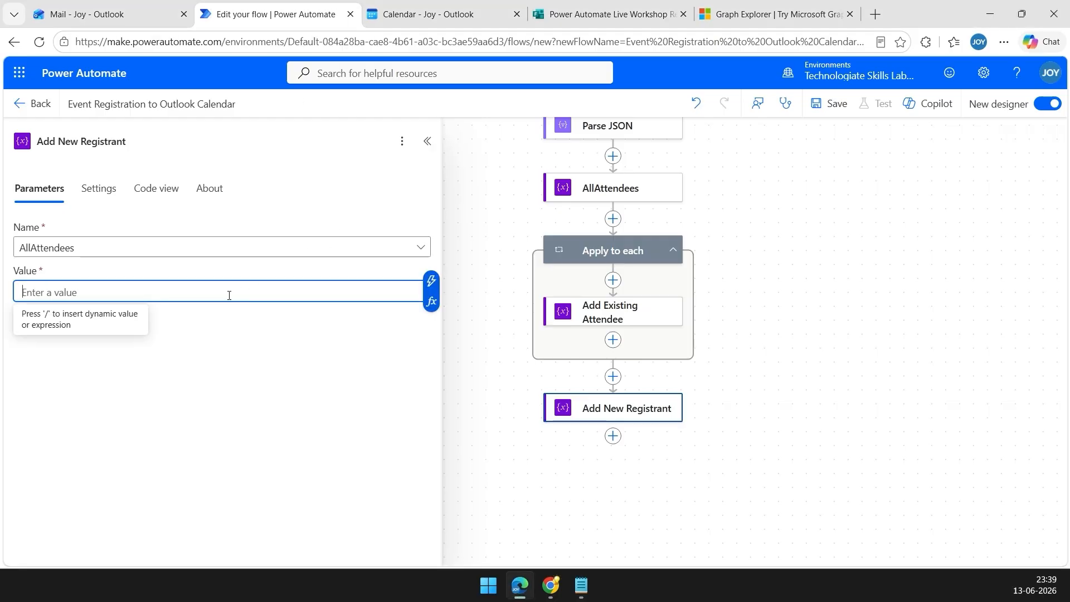
pyautogui.write('{   "emailAddress": {     "address": "",     "name": ""   },   "type": "required" }')
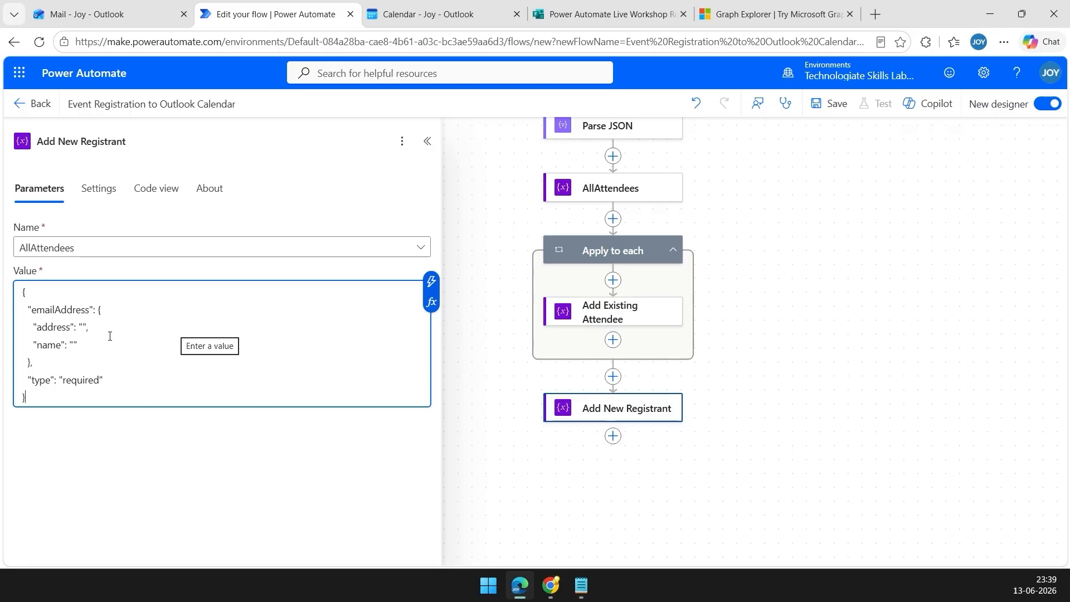
pyautogui.click(84, 327)
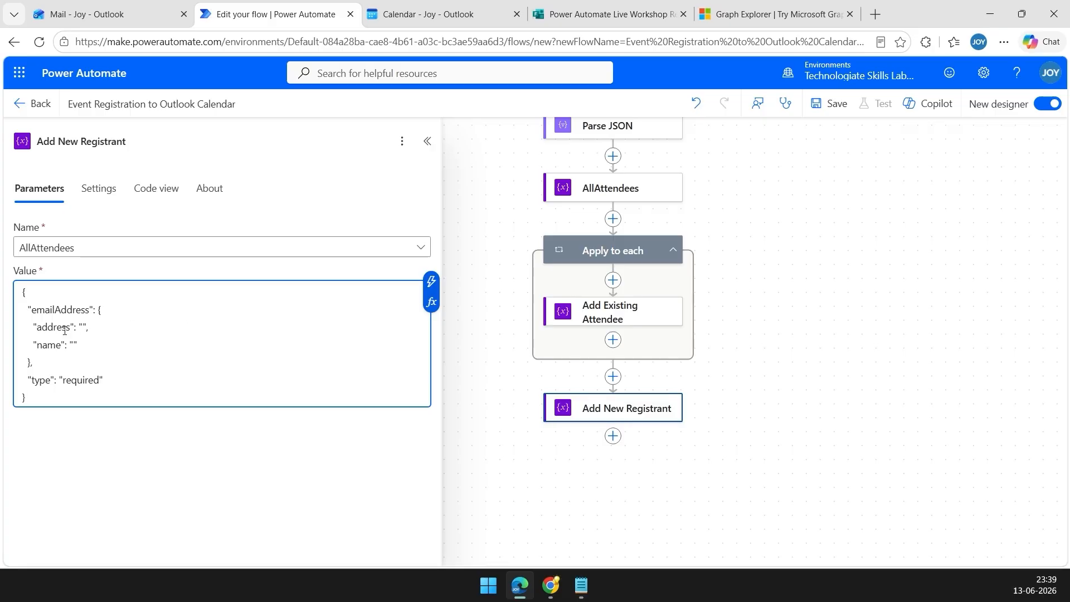
pyautogui.click(431, 282)
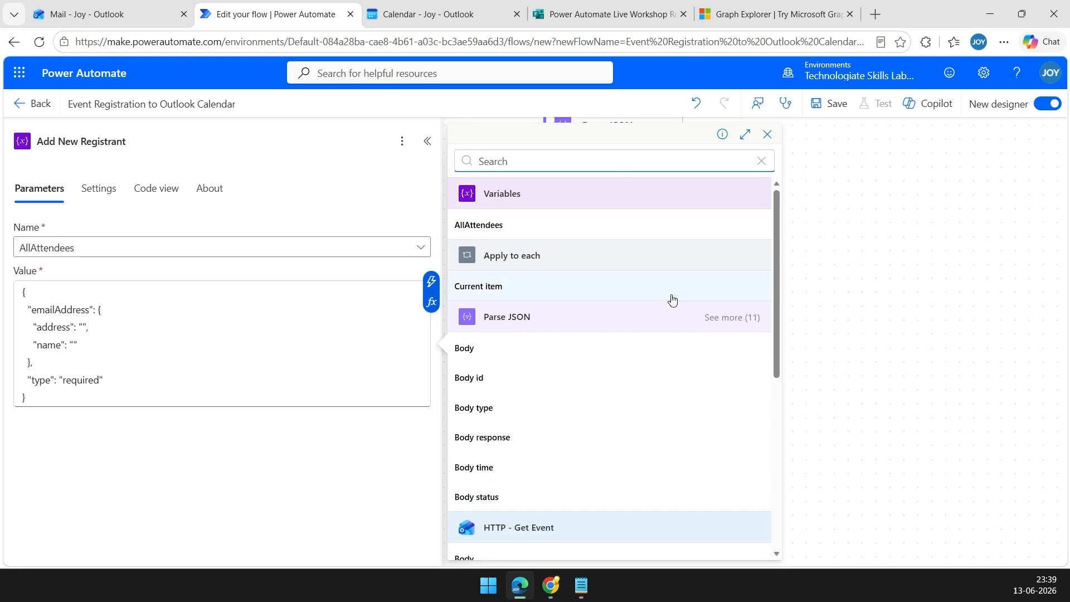
pyautogui.scroll(-5, 672, 300)
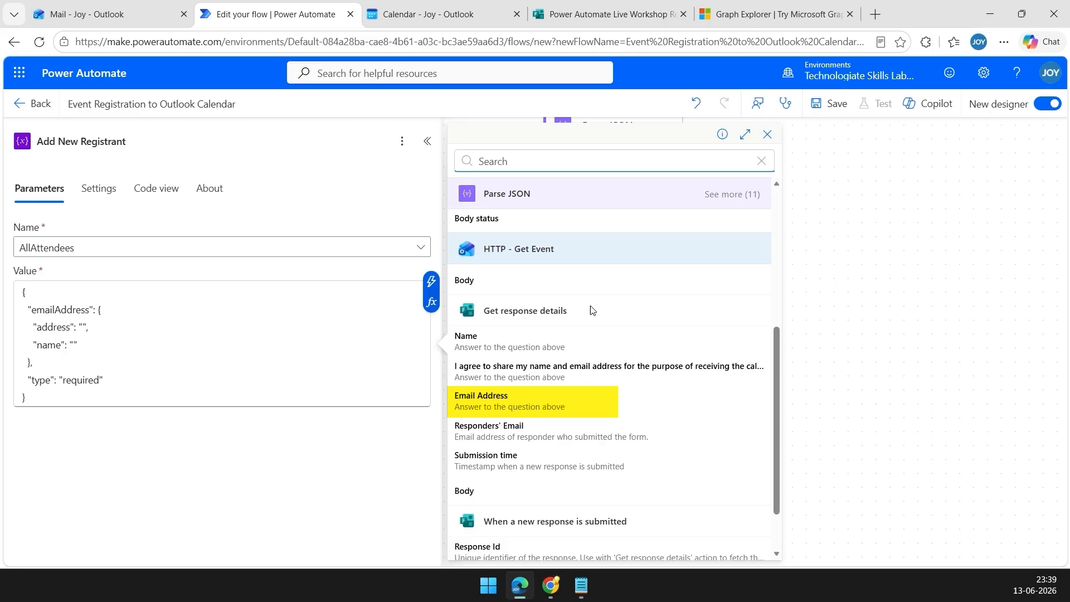
pyautogui.click(491, 400)
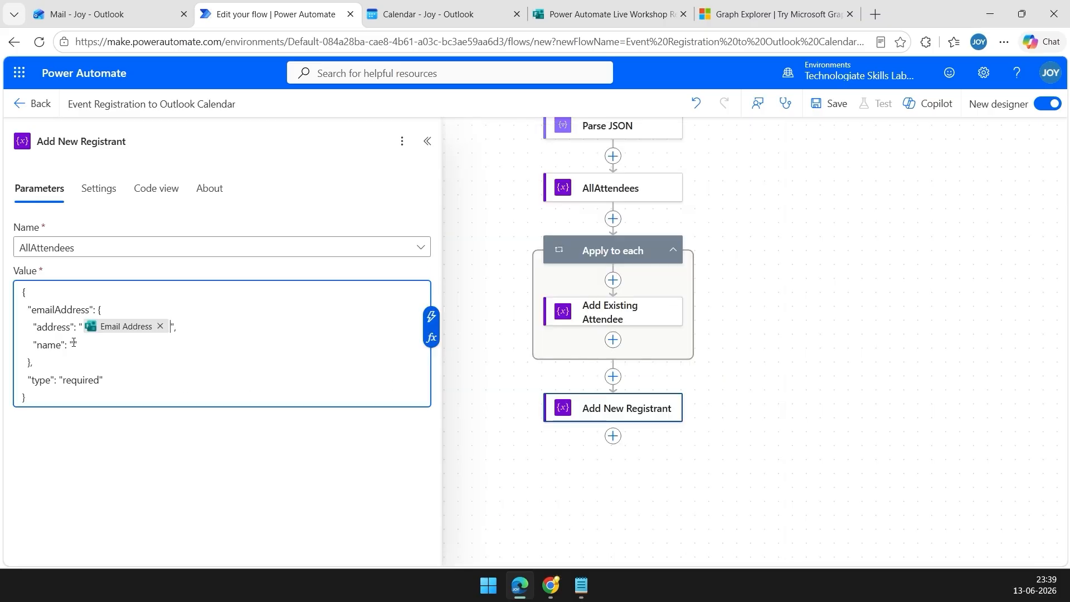
# Fill the attendee name in the JSON with the form's Name answer.
pyautogui.click(431, 316)
pyautogui.scroll(-2, 652, 294)
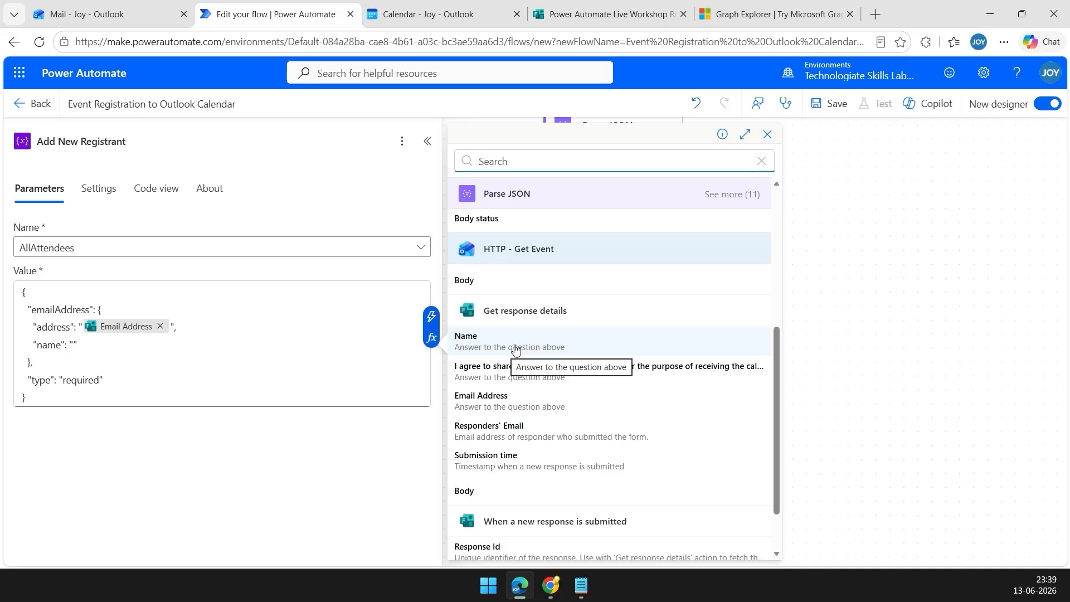
pyautogui.click(470, 345)
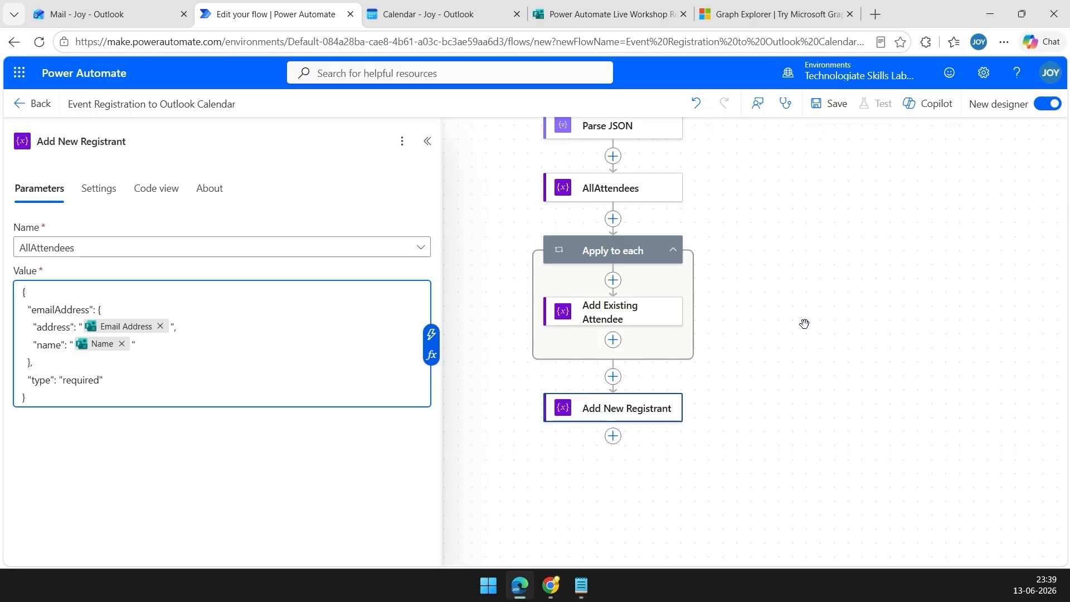
pyautogui.moveTo(780, 269)
pyautogui.mouseDown()
pyautogui.moveTo(781, 303)
pyautogui.moveTo(777, 268)
pyautogui.moveTo(774, 289)
pyautogui.mouseUp()
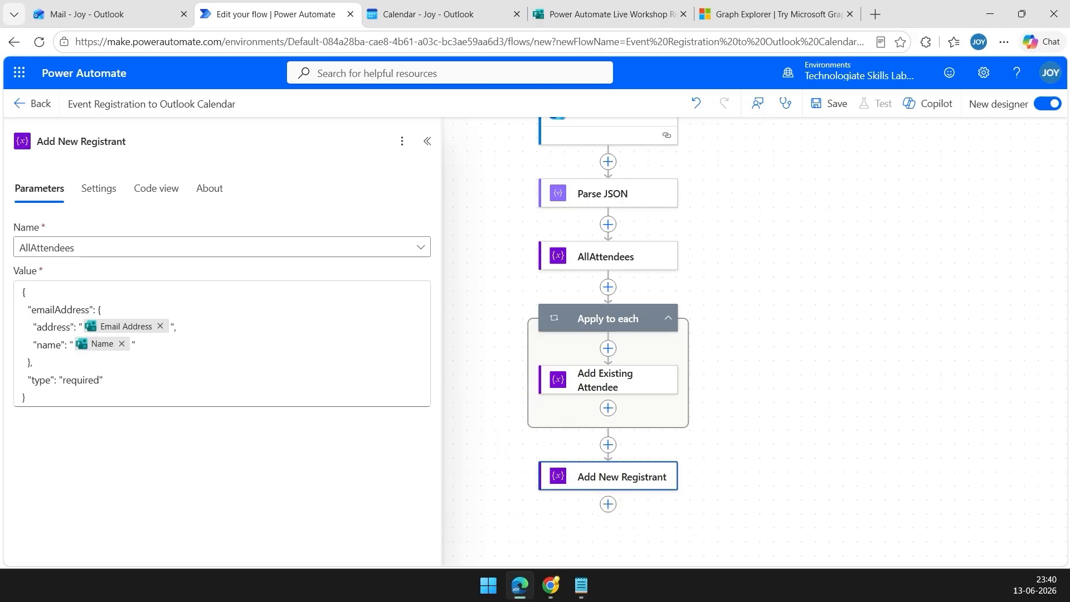
pyautogui.scroll(-3, 853, 282)
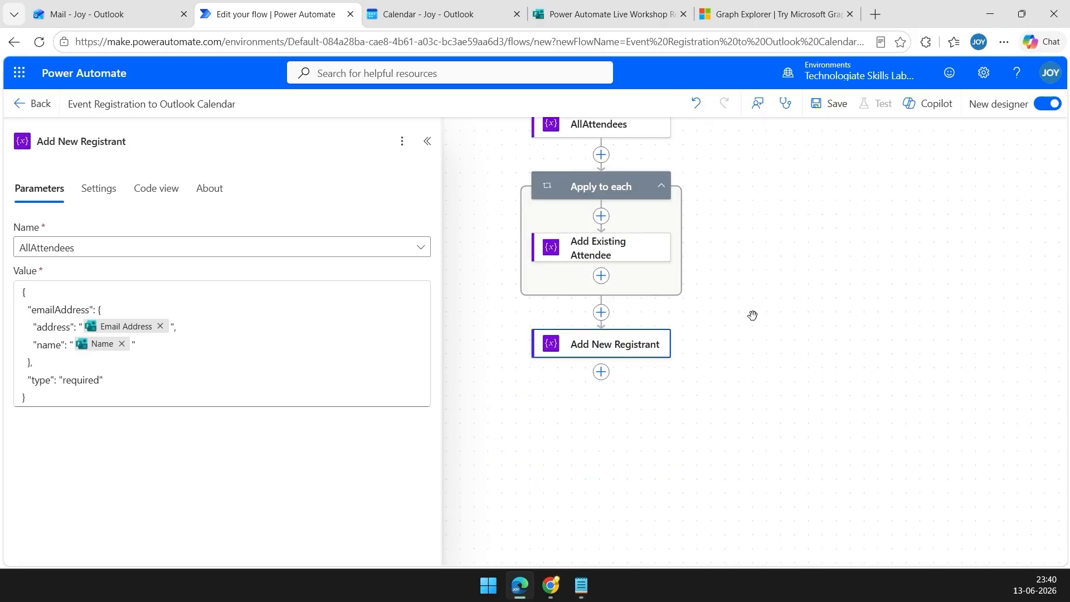
# Add an Office 365 Outlook Send an HTTP request step named HTTP - Update Event.
pyautogui.click(601, 372)
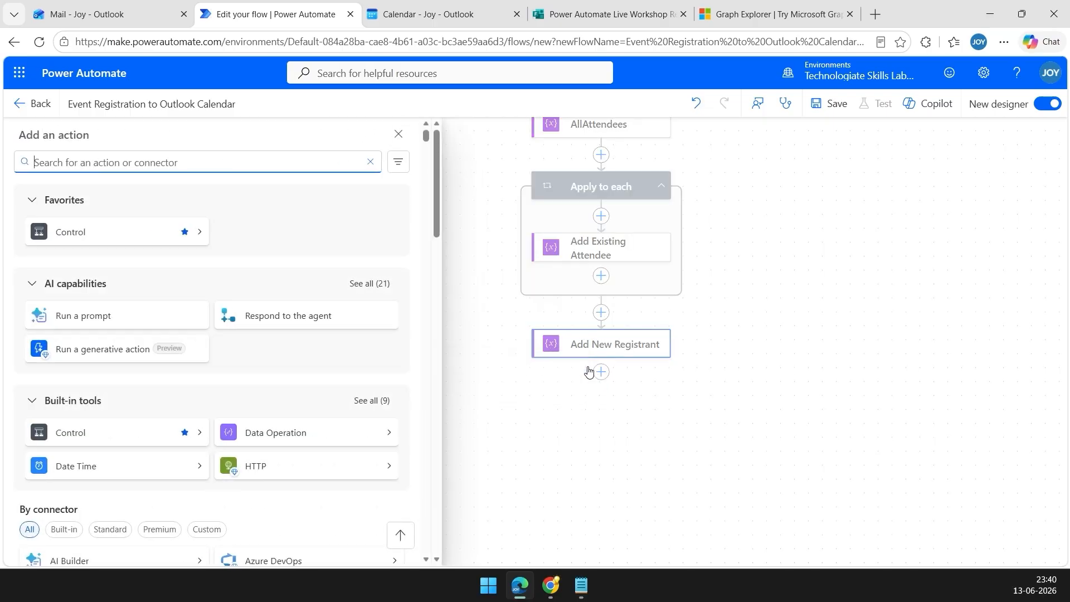
pyautogui.write('http')
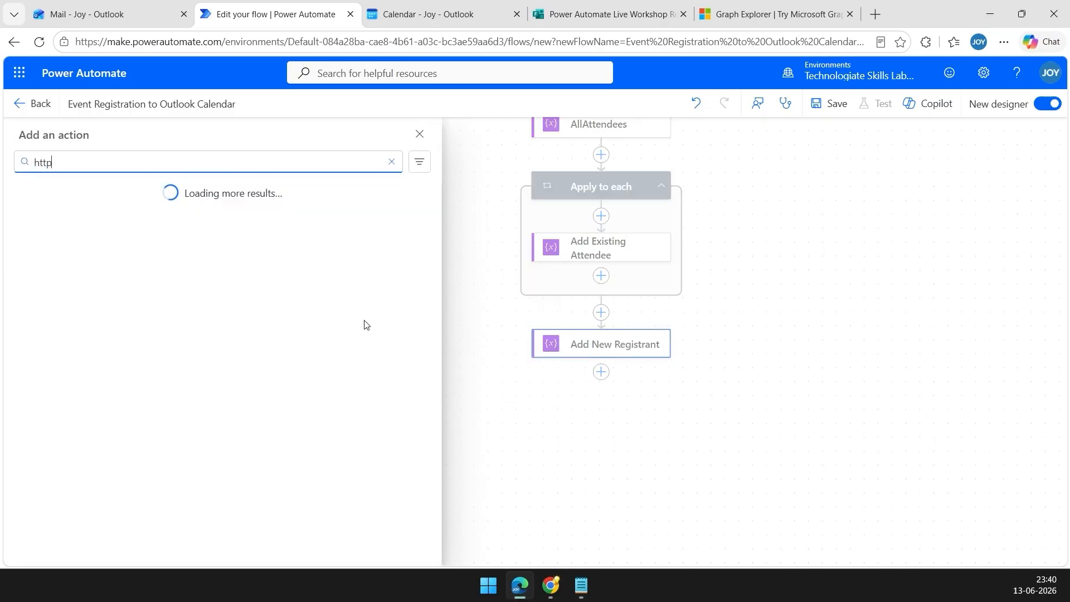
pyautogui.write(' request')
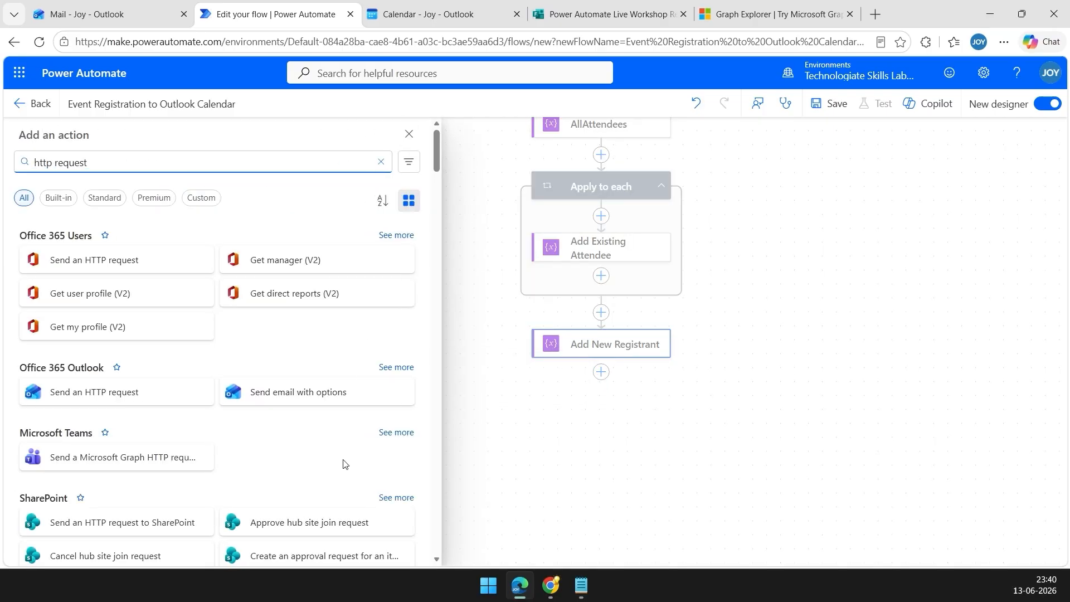
pyautogui.scroll(-3, 278, 346)
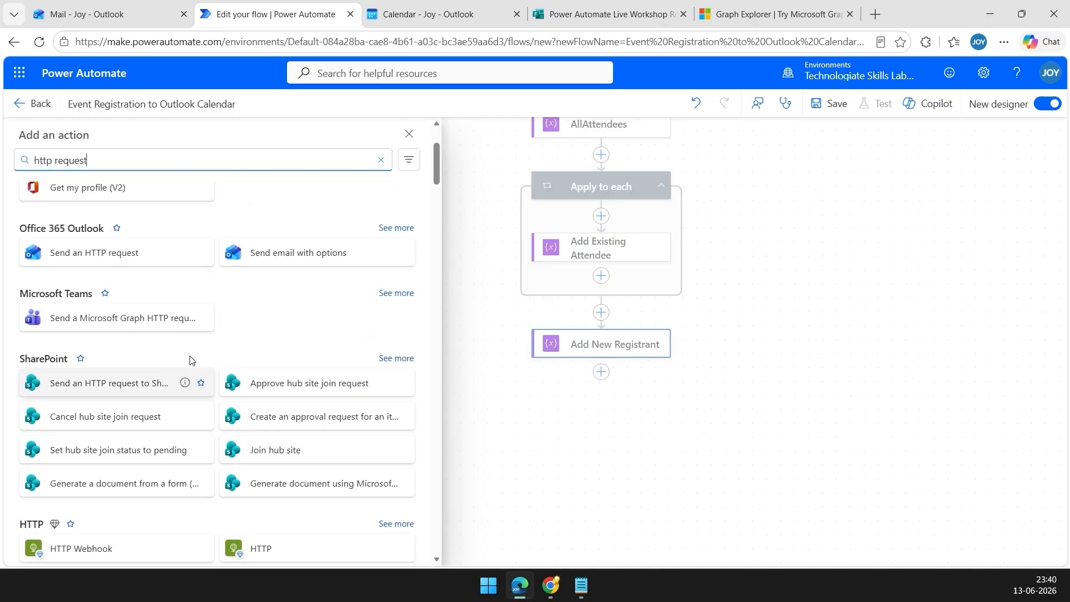
pyautogui.click(89, 252)
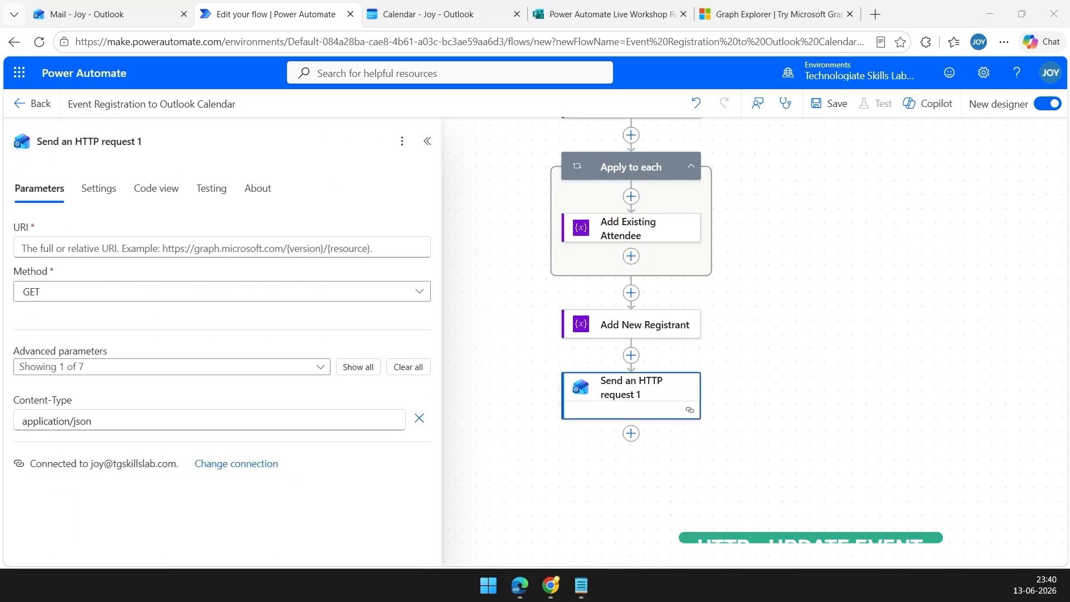
pyautogui.tripleClick(147, 143)
pyautogui.write('HTTP - Update Event')
pyautogui.press('Return')
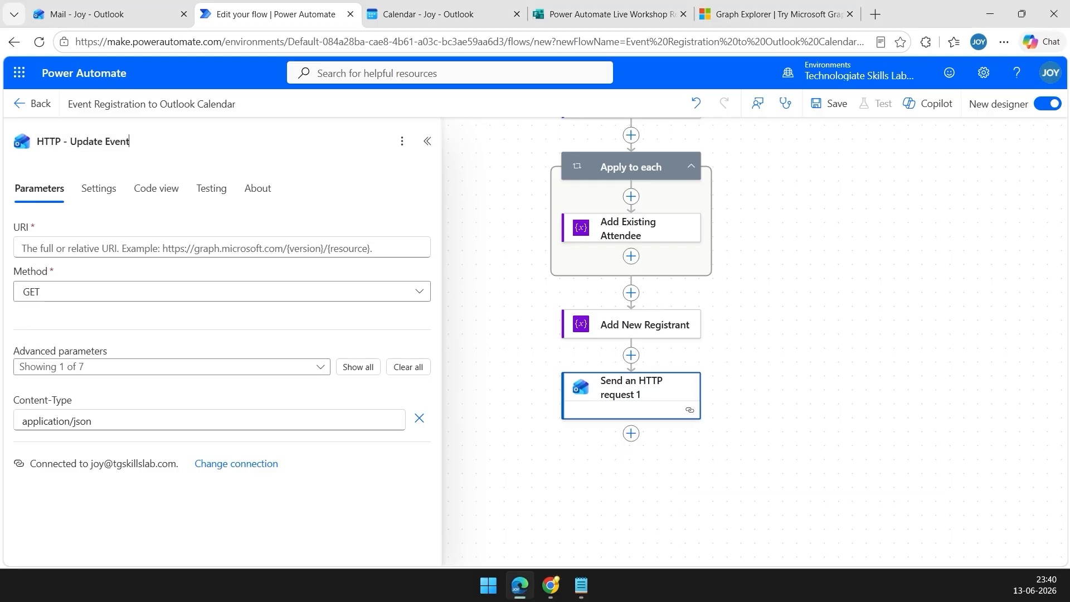
# Set the request URI to the Graph event URL, replacing YOUR_EVENT_ID with the real event ID.
pyautogui.click(154, 243)
pyautogui.write('https://graph.microsoft.com/v1.0/me/events/YOUR_EVENT_ID')
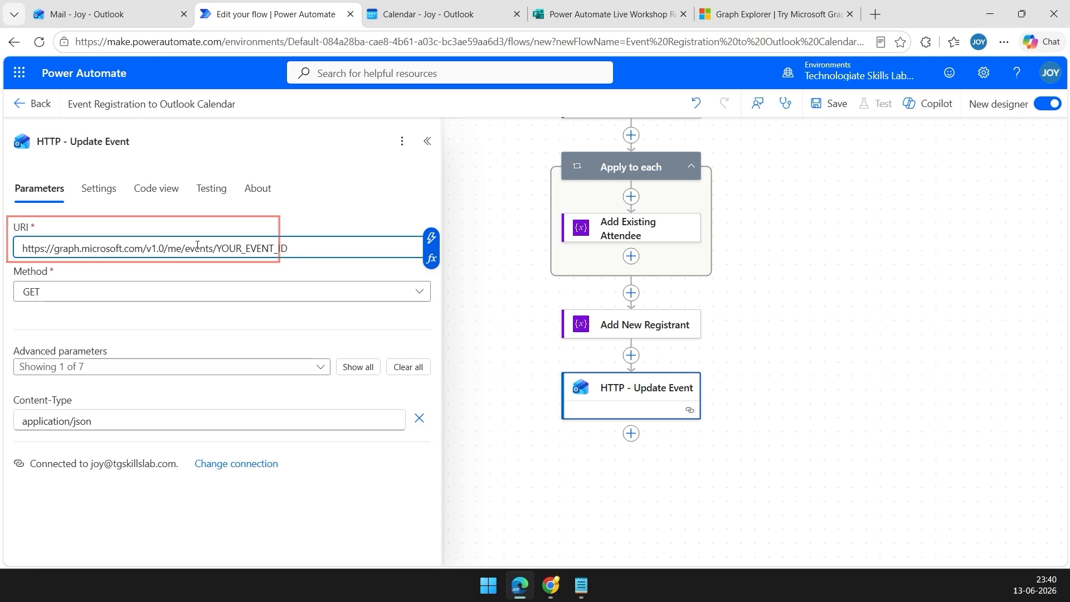
pyautogui.moveTo(287, 248); pyautogui.dragTo(261, 248)
pyautogui.moveTo(353, 265); pyautogui.dragTo(292, 265)
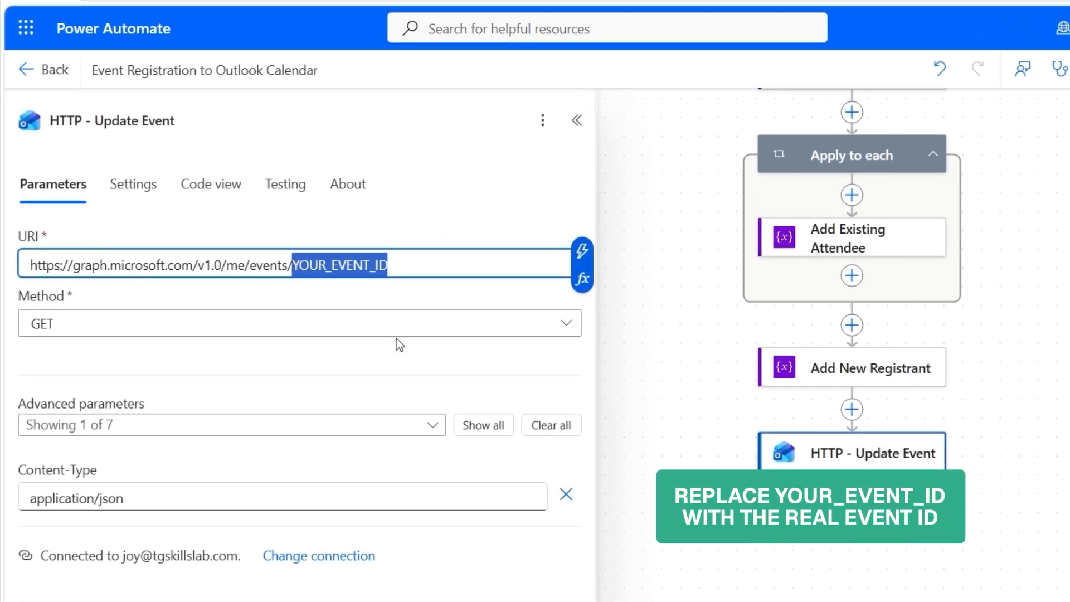
pyautogui.hotkey('alt', 'Tab')
pyautogui.moveTo(983, 232); pyautogui.dragTo(336, 210)
pyautogui.click(252, 254)
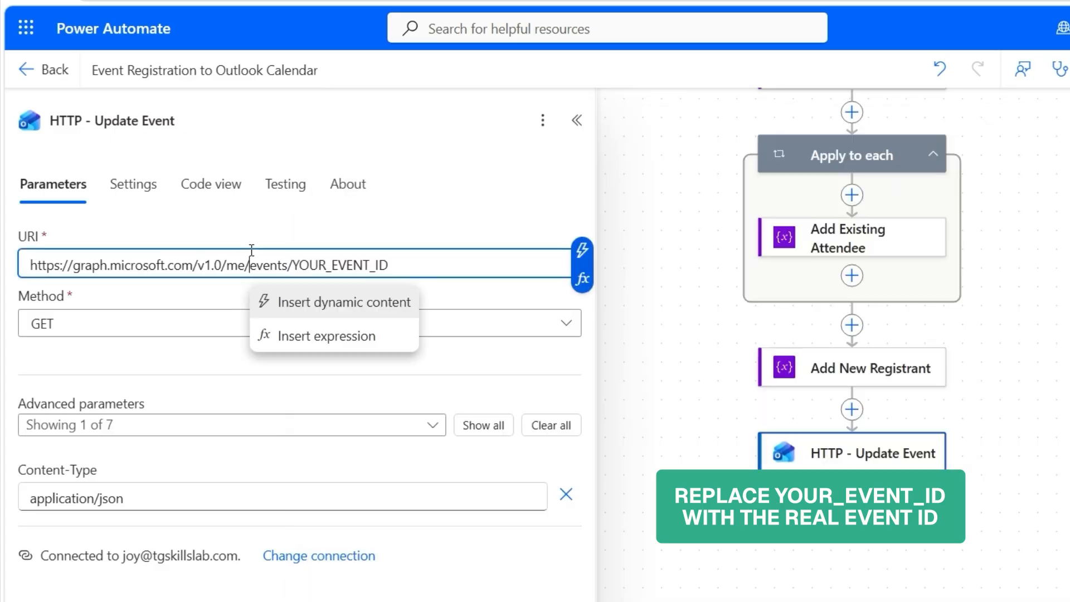
pyautogui.moveTo(418, 264); pyautogui.dragTo(296, 263)
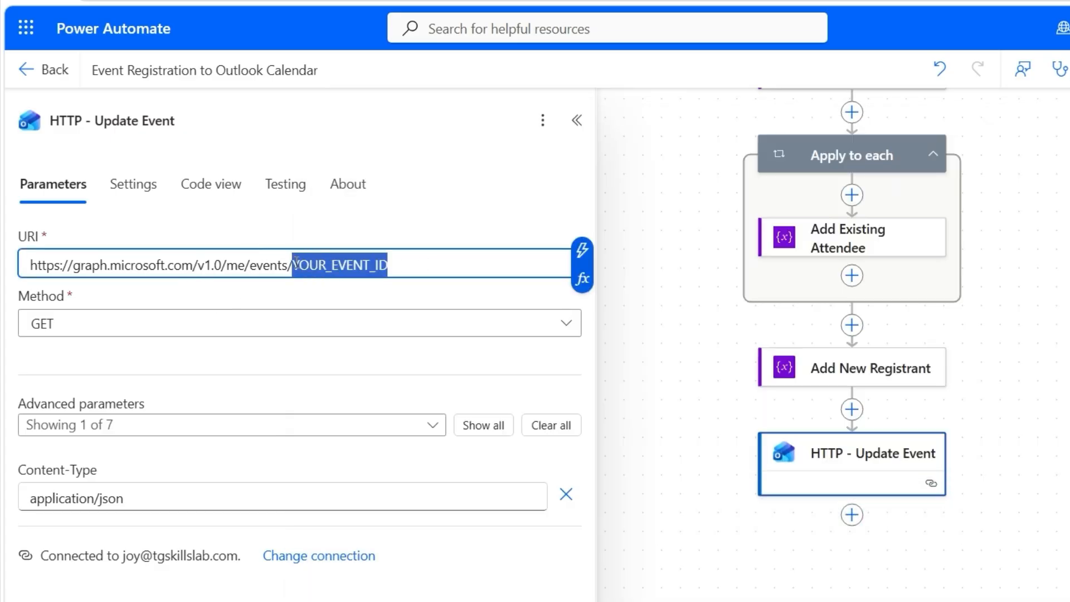
pyautogui.write('AAMkAGI1MDI2ZmZlLWUxZmUtNGFhNS04NTBlLTI1ODgyODJlNmI0MwBGAAAAAADTm5Oy5jZ0R7nVT3lcvGdSBwBpVs6xT0pbRq3dQEo4oUa8AAAAAAENAABpVs6xT0pbRq3dQEo4oUa8AAHsRC9zAAA=')
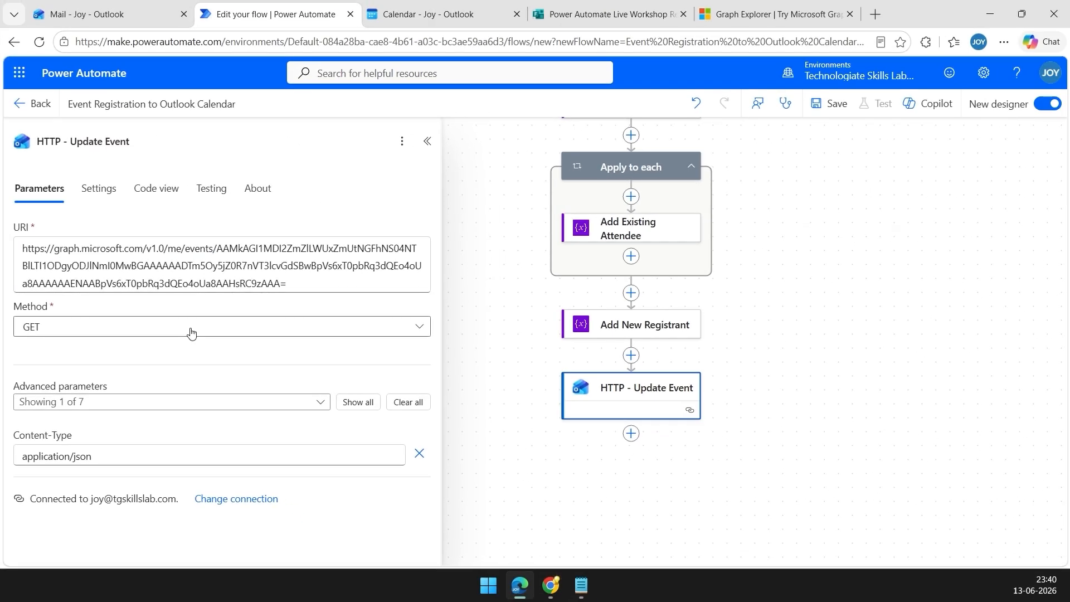
# Choose the PATCH method and add a Body containing the attendees JSON.
pyautogui.click(192, 330)
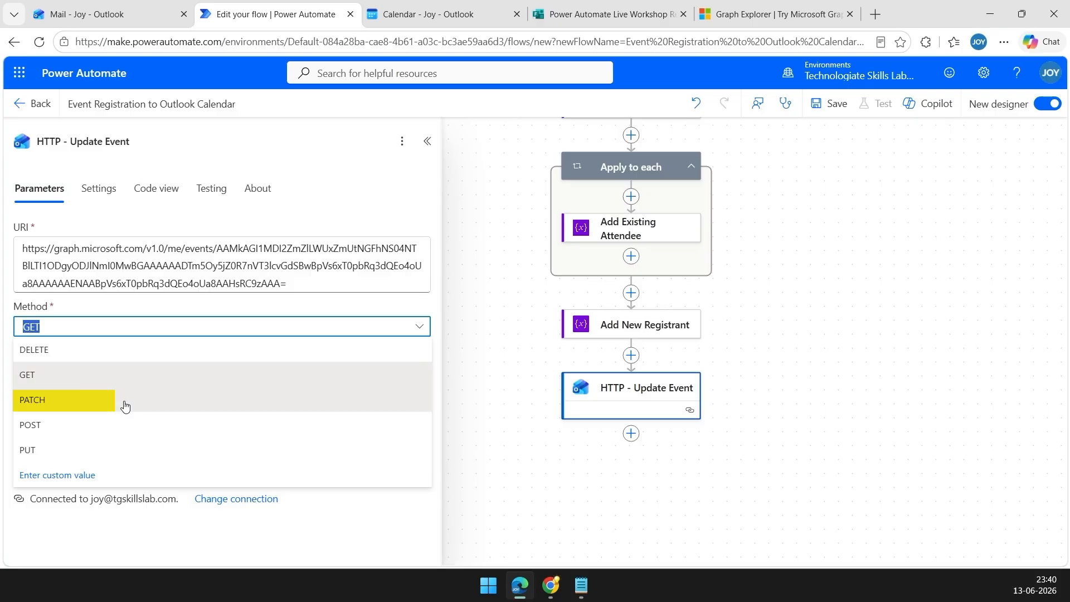
pyautogui.click(125, 405)
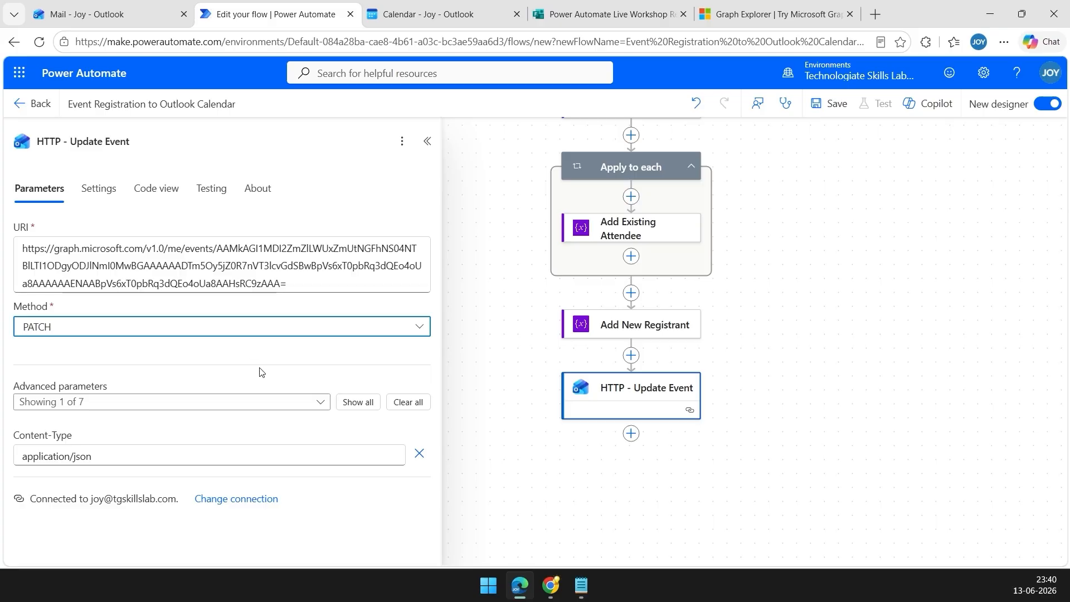
pyautogui.click(156, 401)
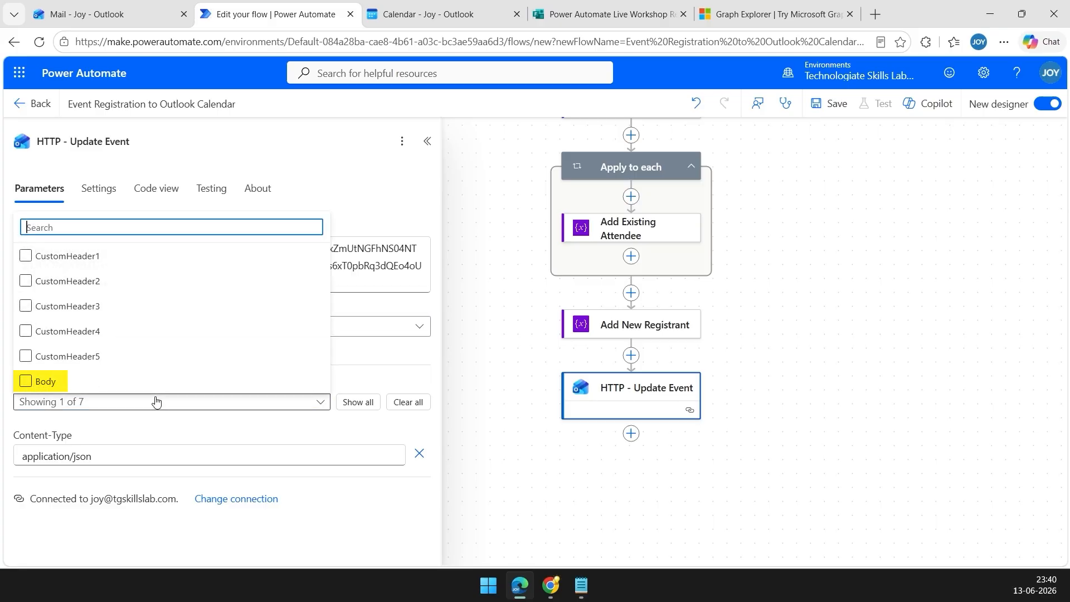
pyautogui.click(75, 382)
pyautogui.click(270, 402)
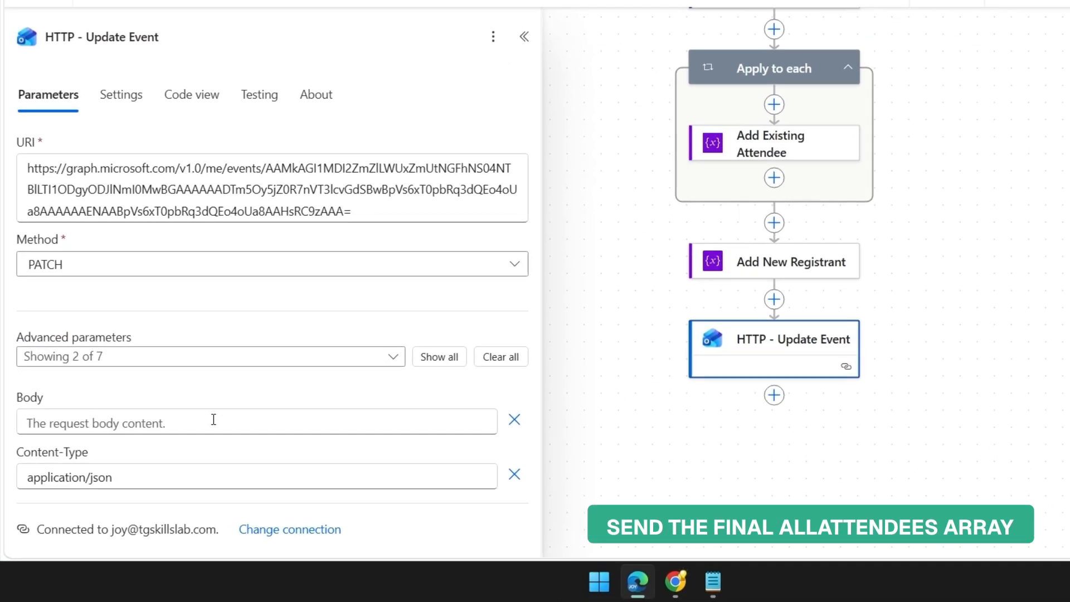
pyautogui.click(213, 422)
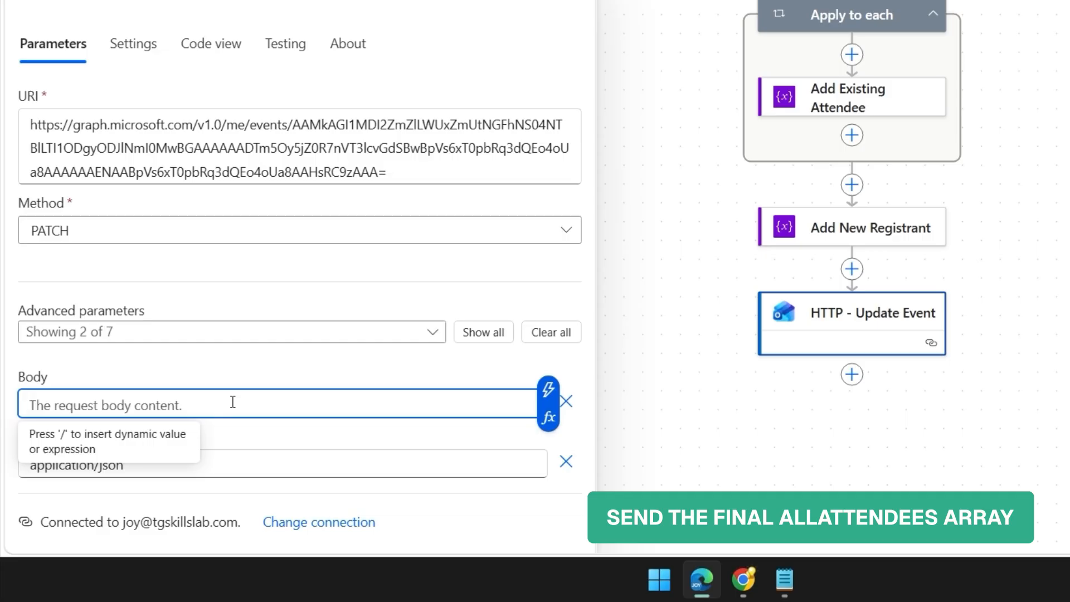
pyautogui.hotkey('ctrl', 'v')
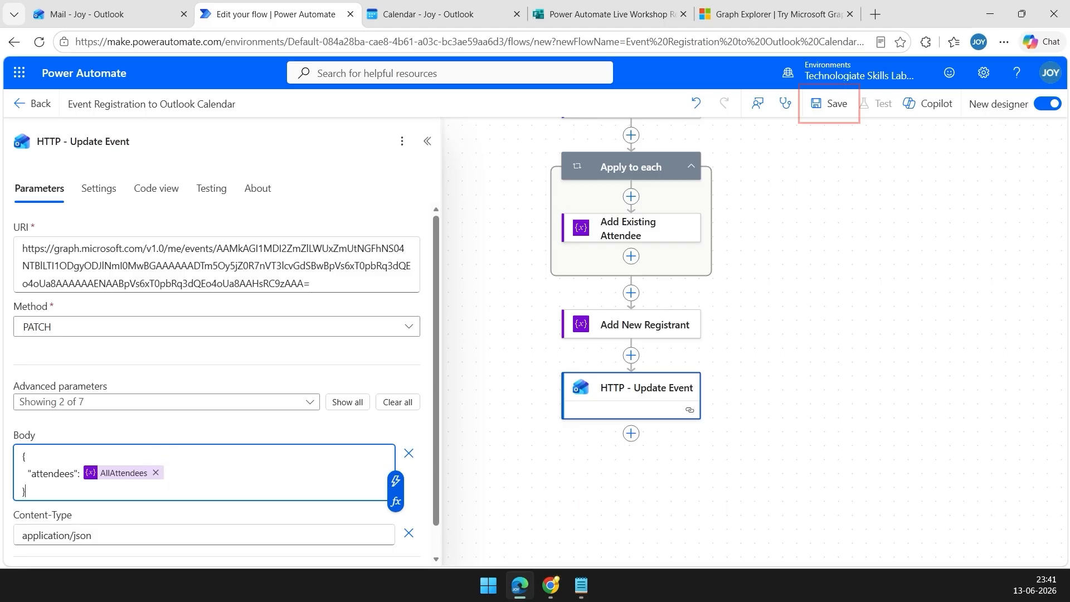
# Save the flow, start a manual test run, and switch to the Outlook meeting.
pyautogui.click(836, 105)
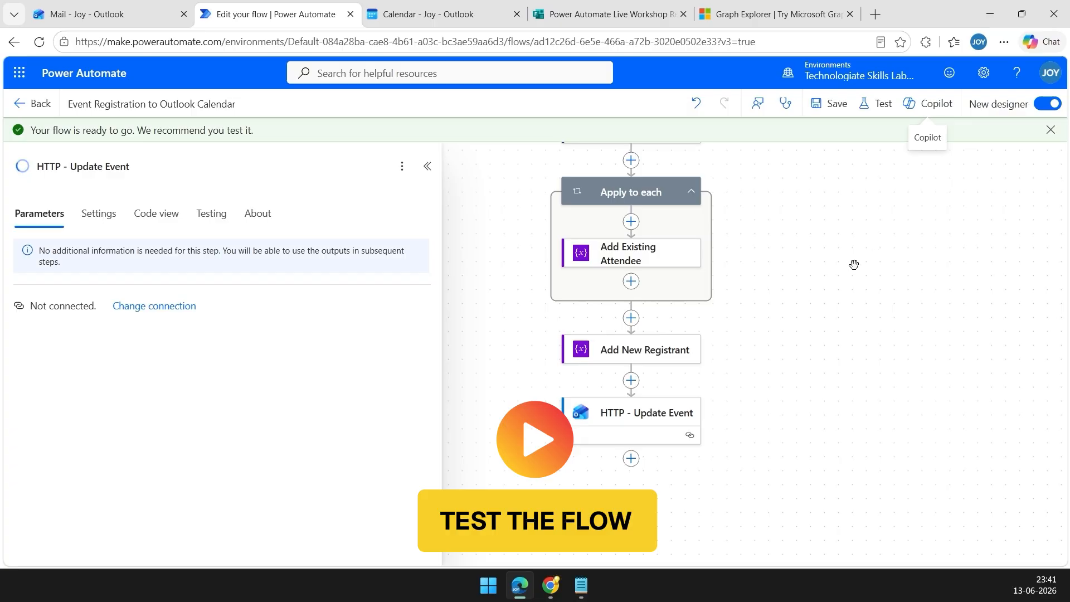
pyautogui.scroll(1, 850, 270)
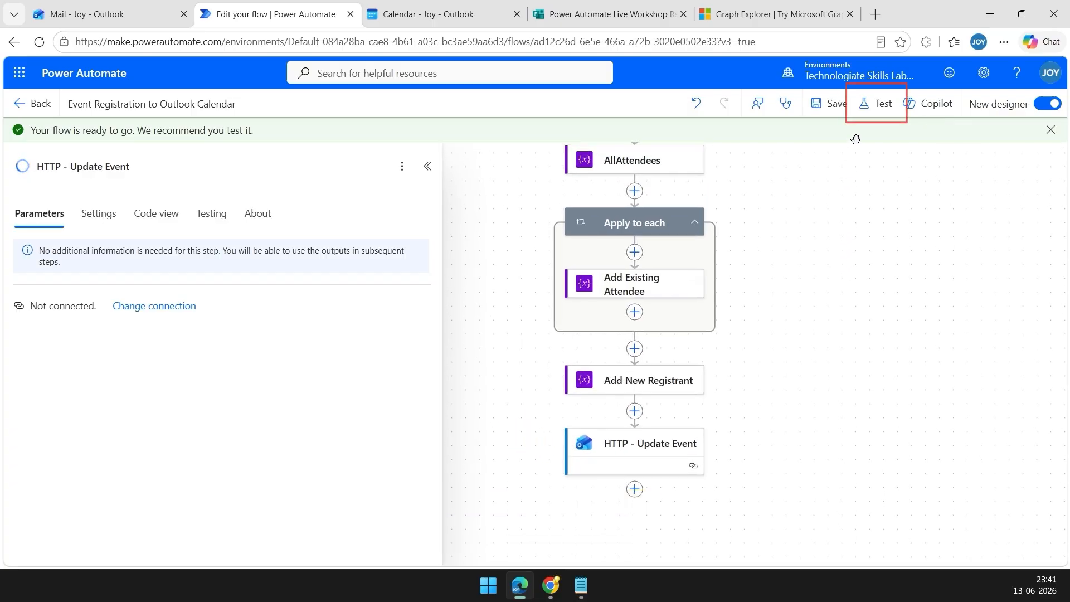
pyautogui.click(877, 104)
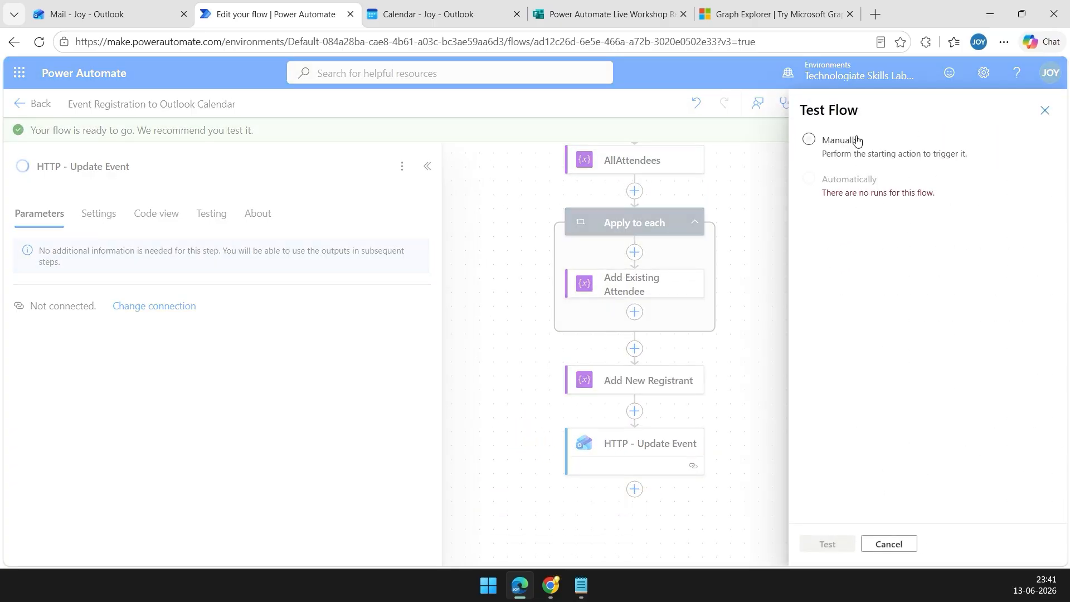
pyautogui.click(811, 140)
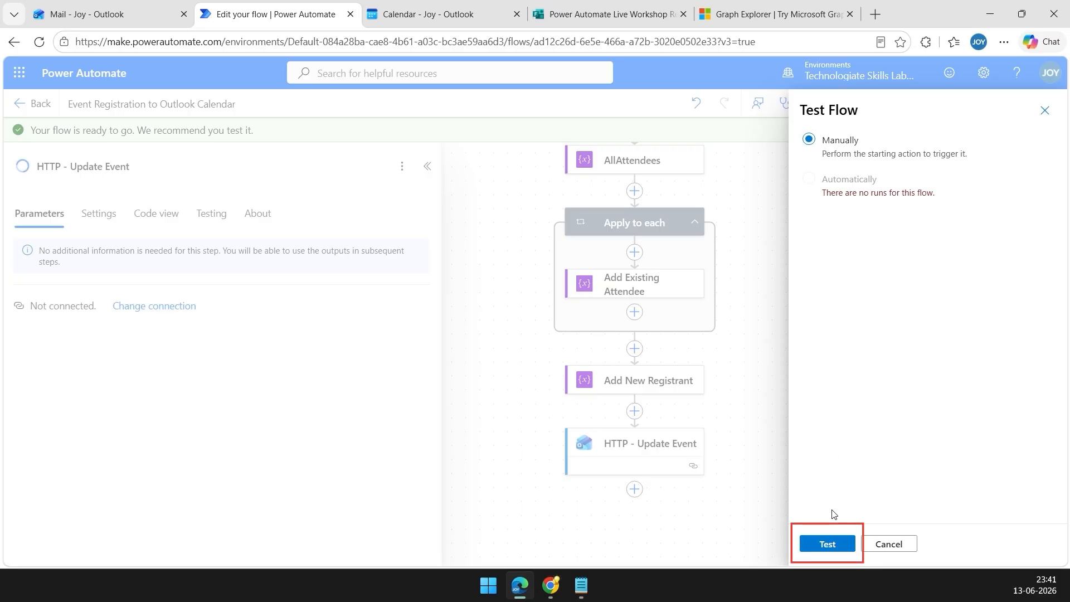
pyautogui.click(829, 545)
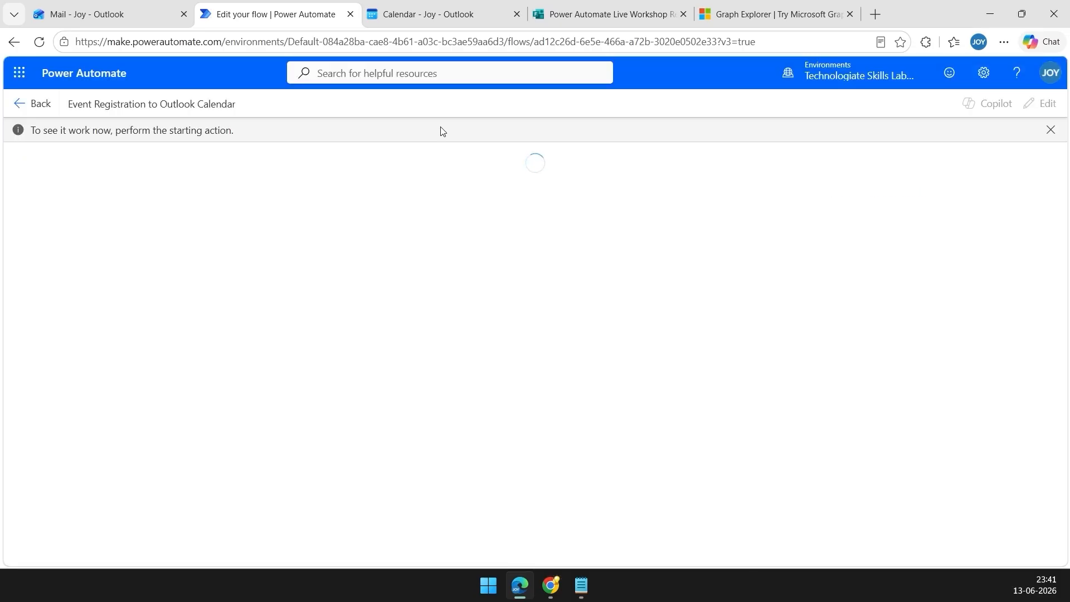
pyautogui.click(440, 14)
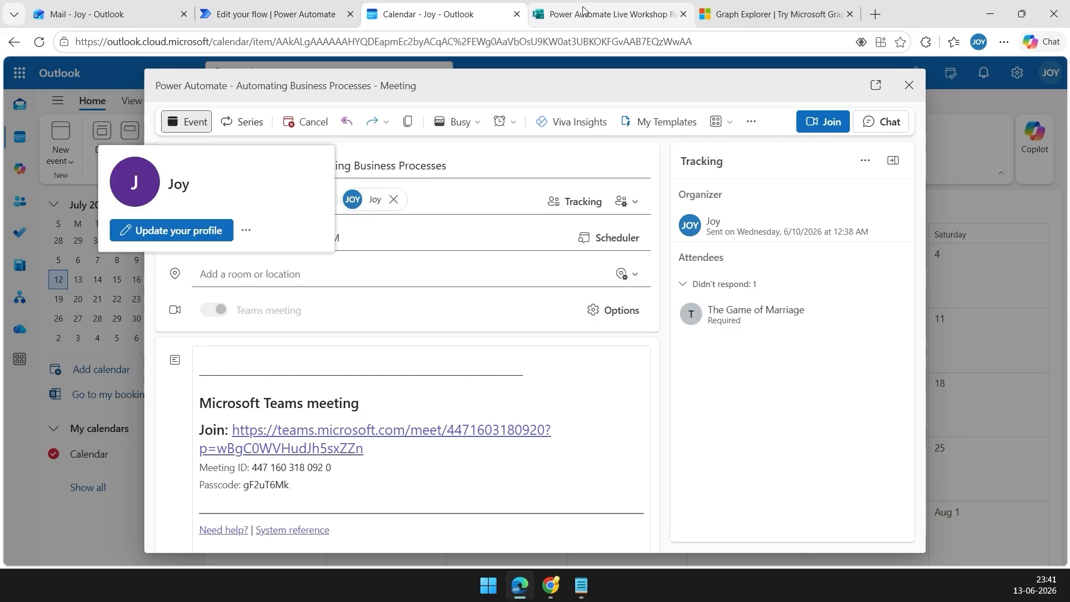
# Fill in the registration form with the registrant's name and e-mail address.
pyautogui.click(599, 15)
pyautogui.scroll(-2, 523, 315)
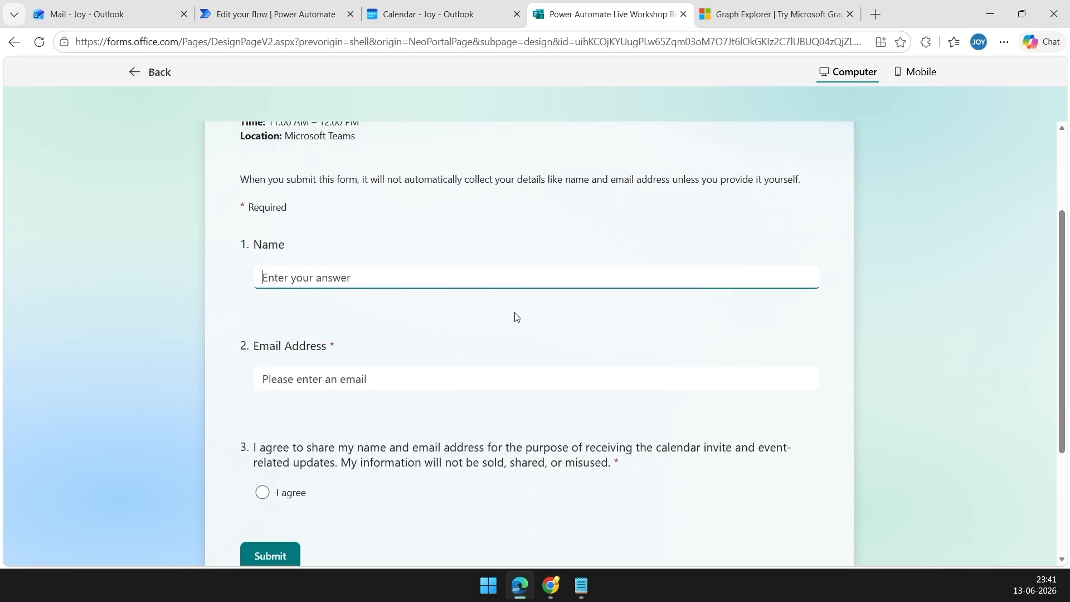
pyautogui.write('John Doe')
pyautogui.scroll(1, 515, 317)
pyautogui.click(424, 448)
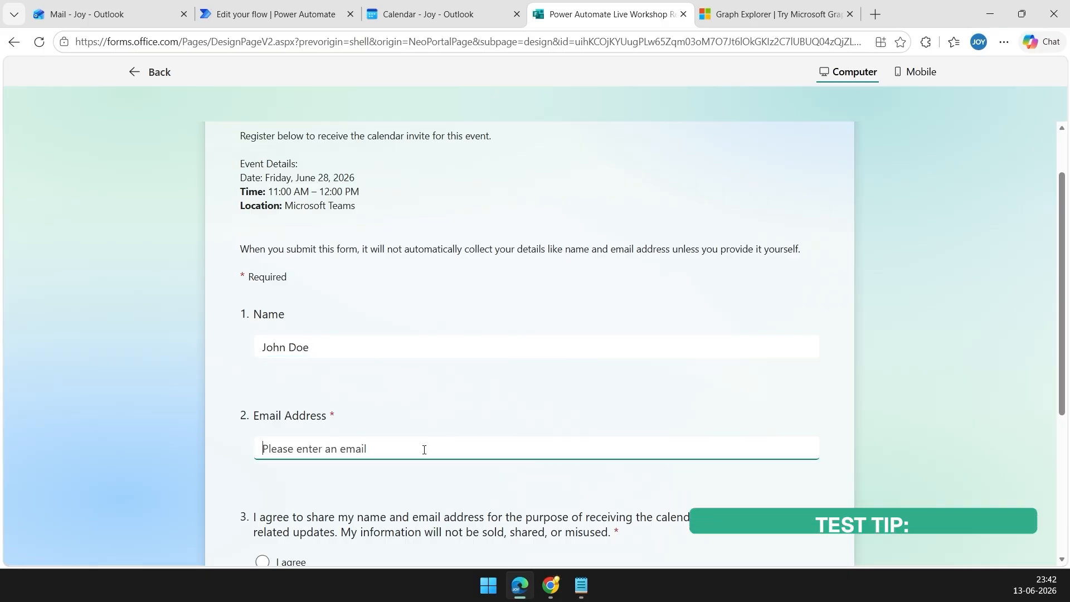
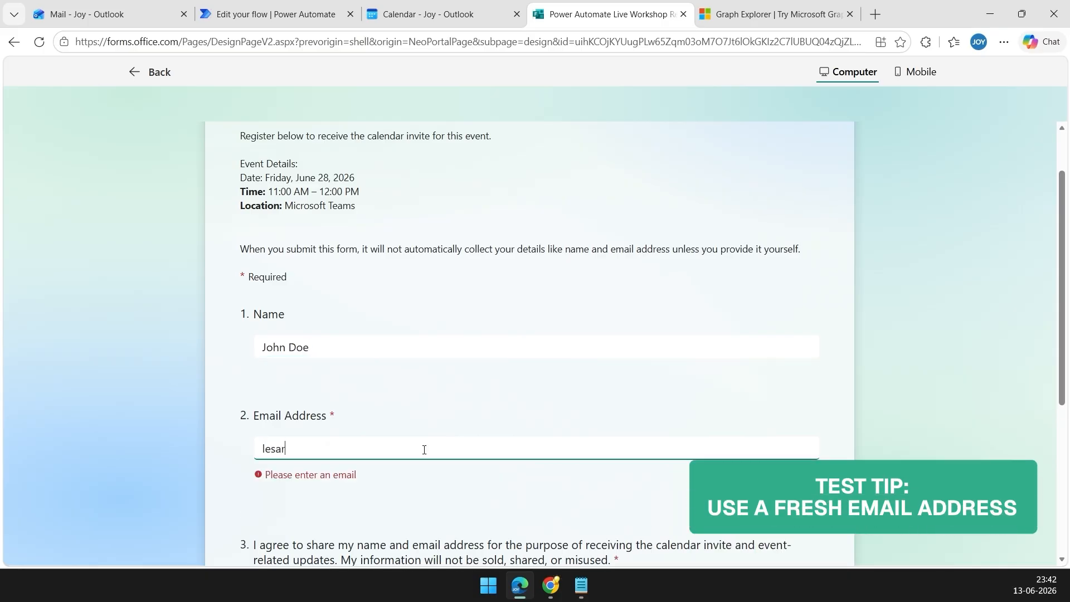
# Select 'I agree' on the consent question and submit the registration.
pyautogui.scroll(-2, 444, 394)
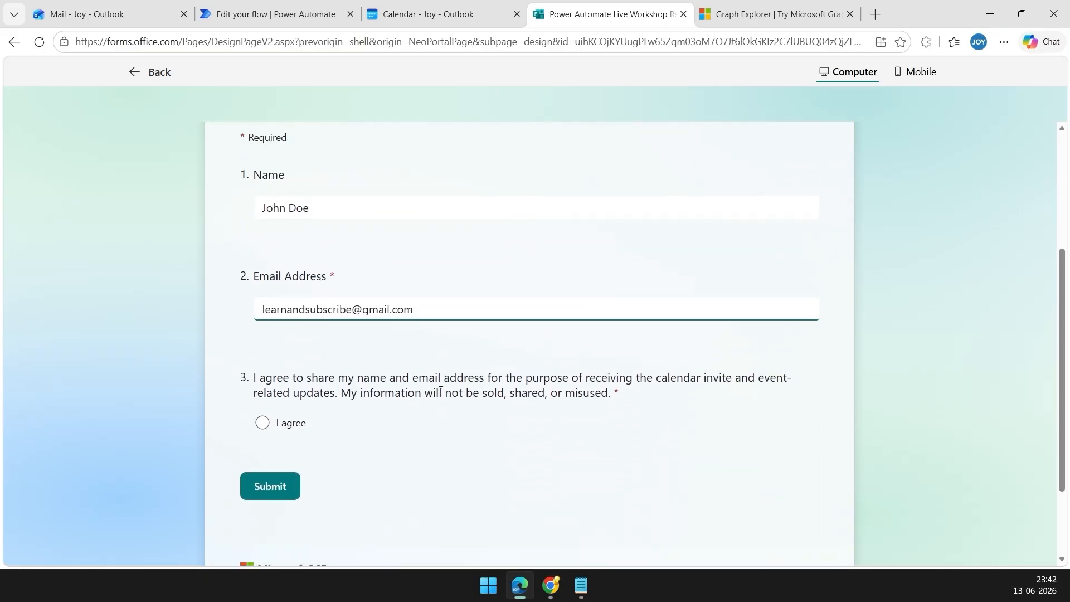
pyautogui.click(261, 424)
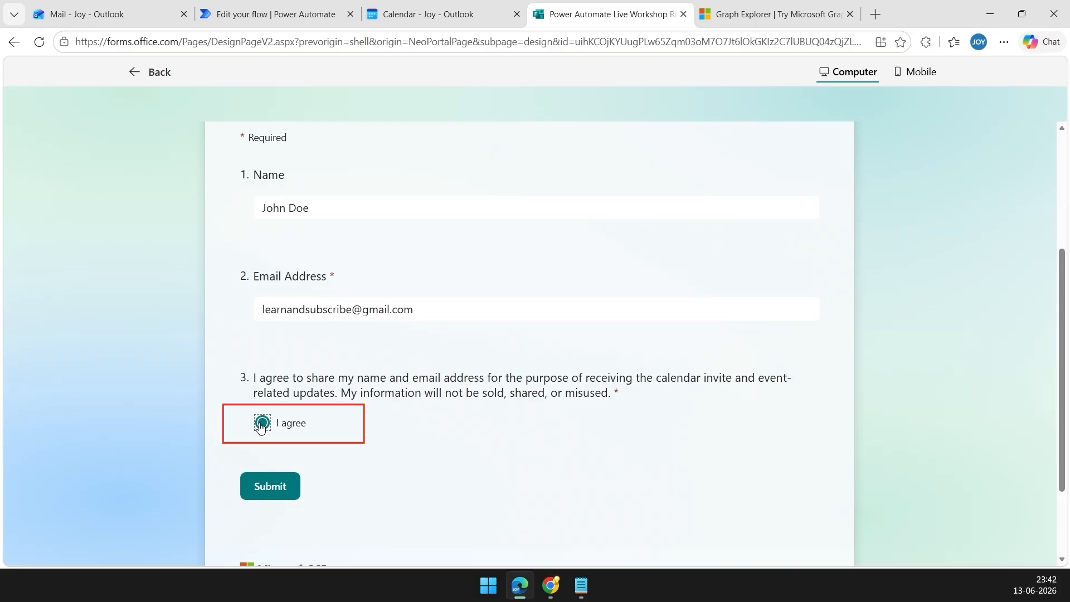
pyautogui.click(271, 487)
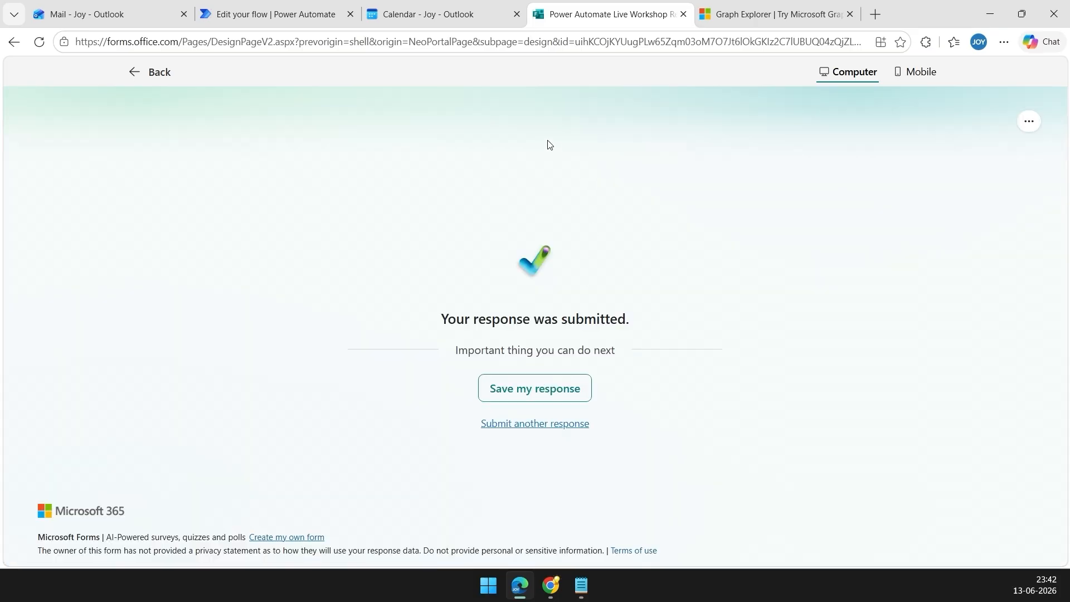
# Review the flow run, confirming green checks on every step through HTTP - Update Event.
pyautogui.click(290, 19)
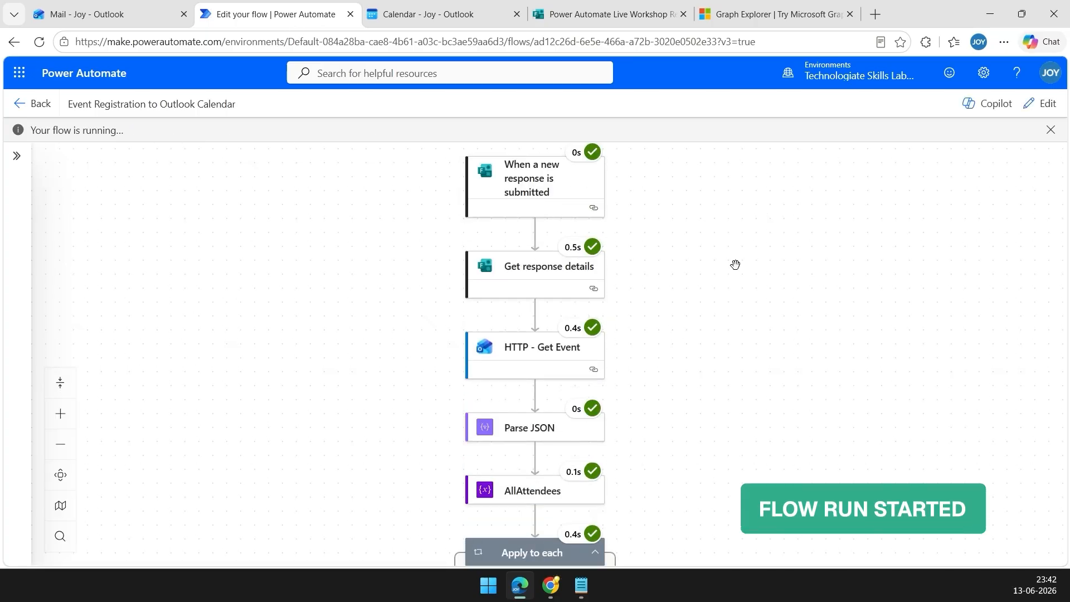
pyautogui.scroll(-5, 735, 245)
pyautogui.scroll(-2, 735, 275)
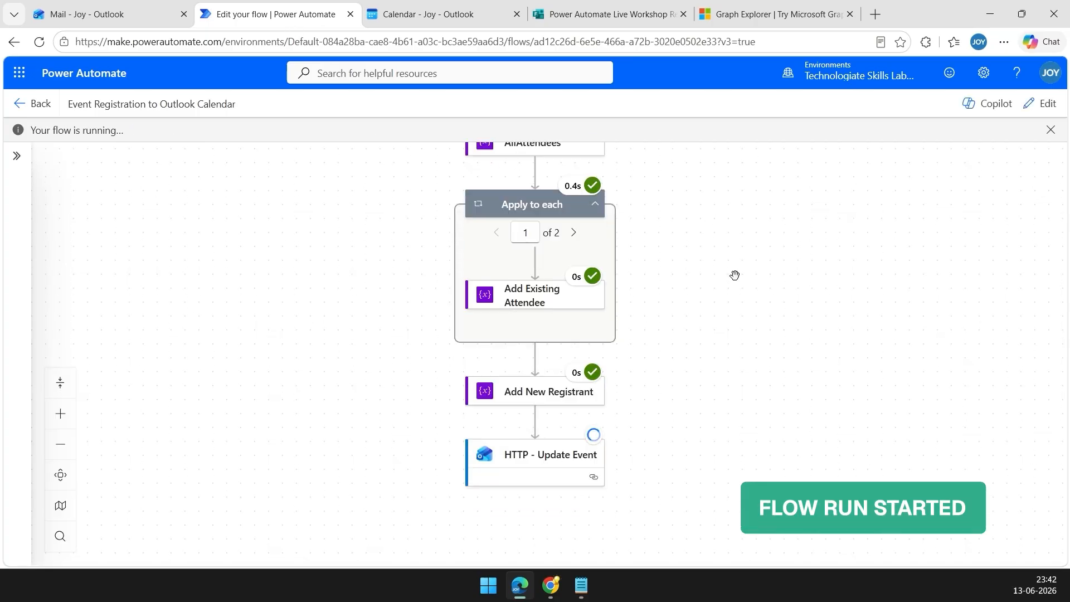
pyautogui.scroll(-1, 770, 362)
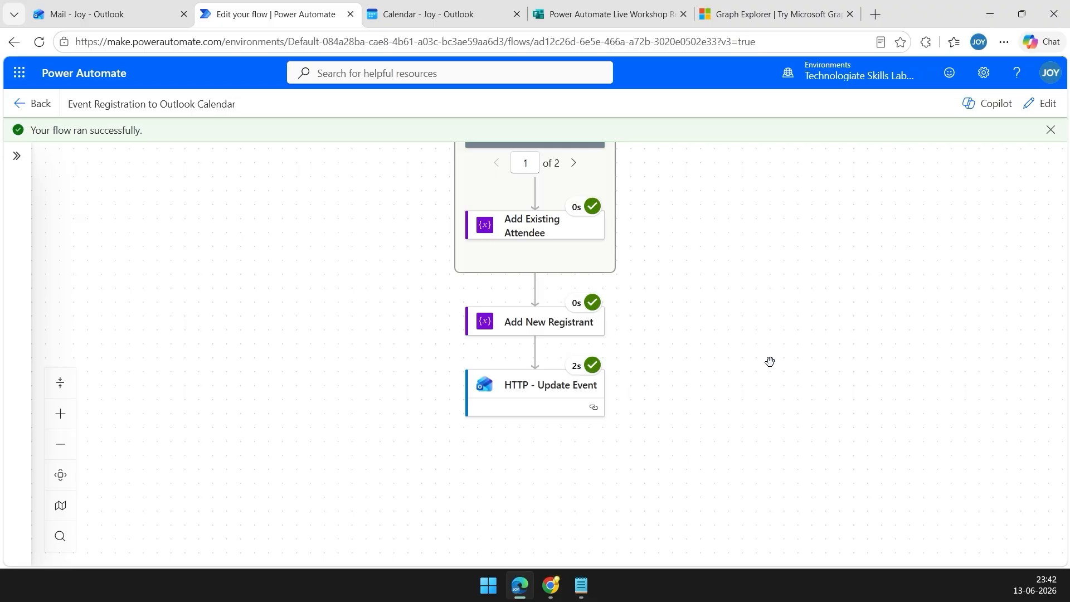
pyautogui.moveTo(709, 198); pyautogui.dragTo(714, 261)
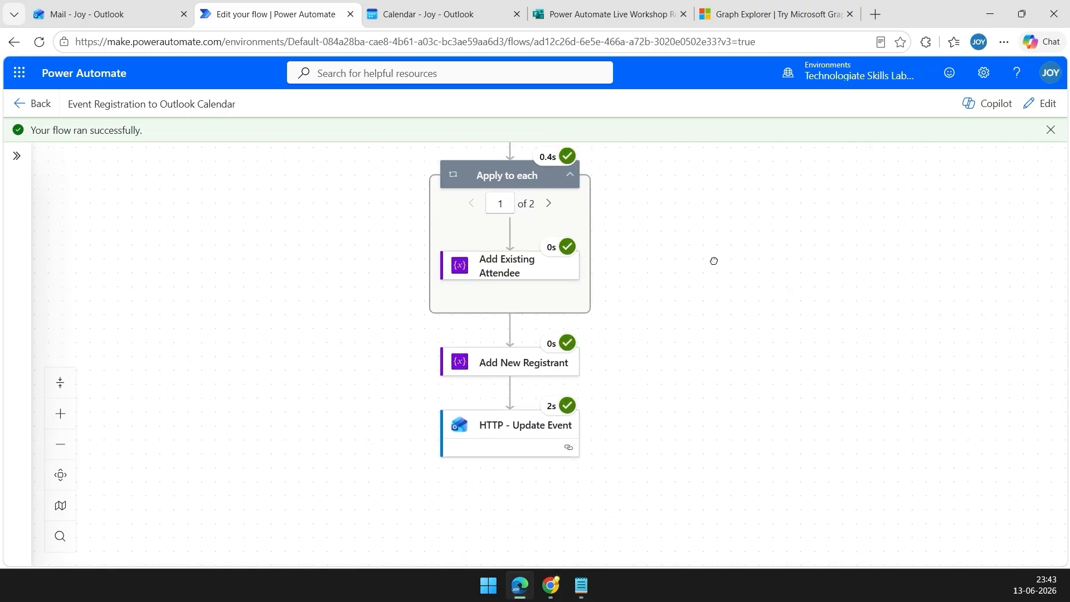
pyautogui.click(452, 16)
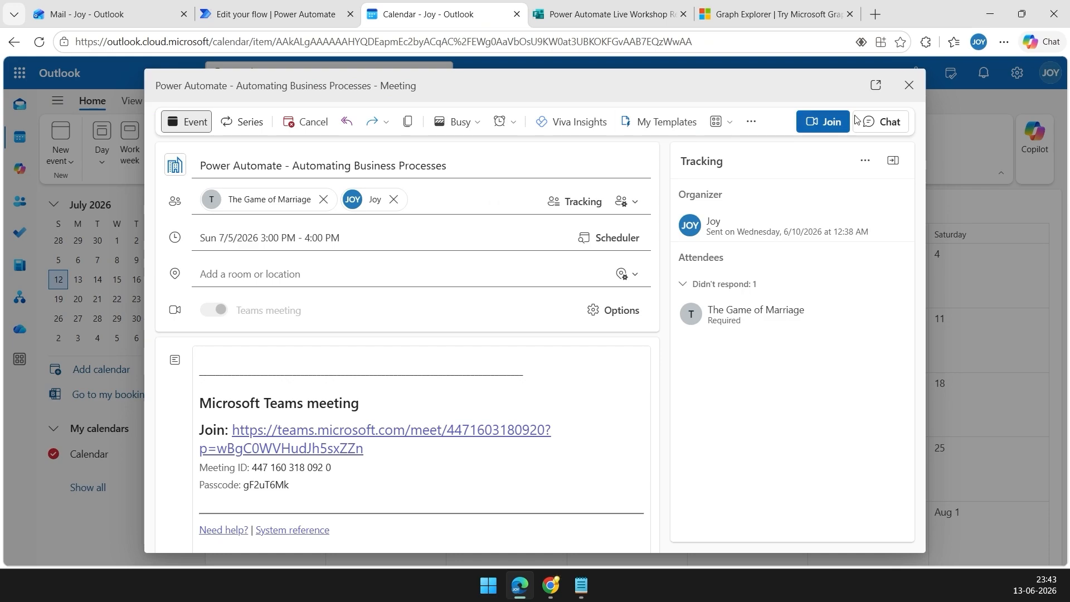
# Reopen the July 5 3 PM meeting and view the newly added third attendee's profile.
pyautogui.click(909, 85)
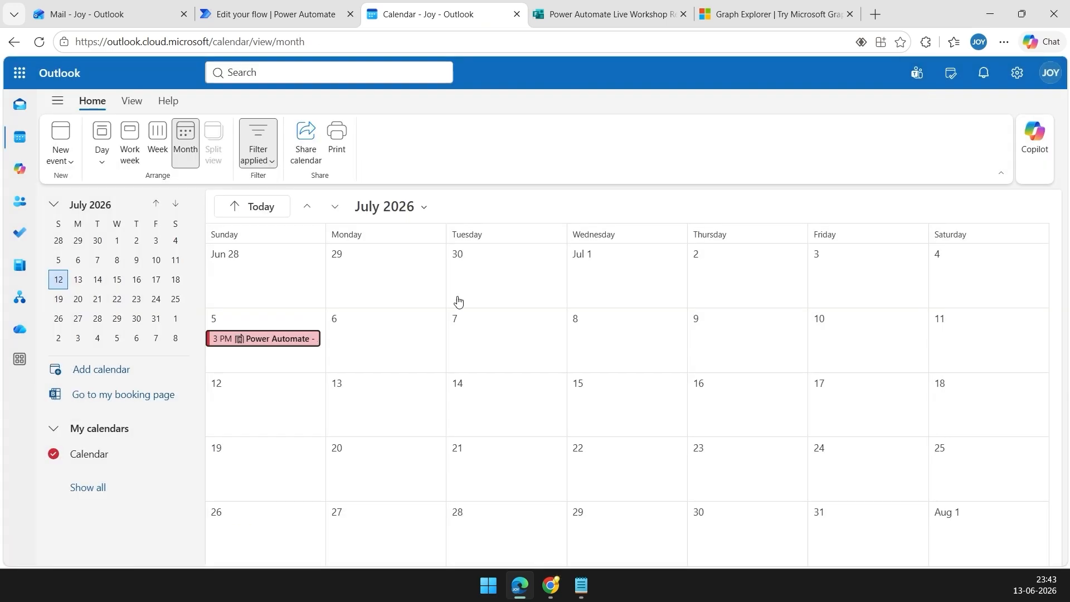
pyautogui.click(294, 340)
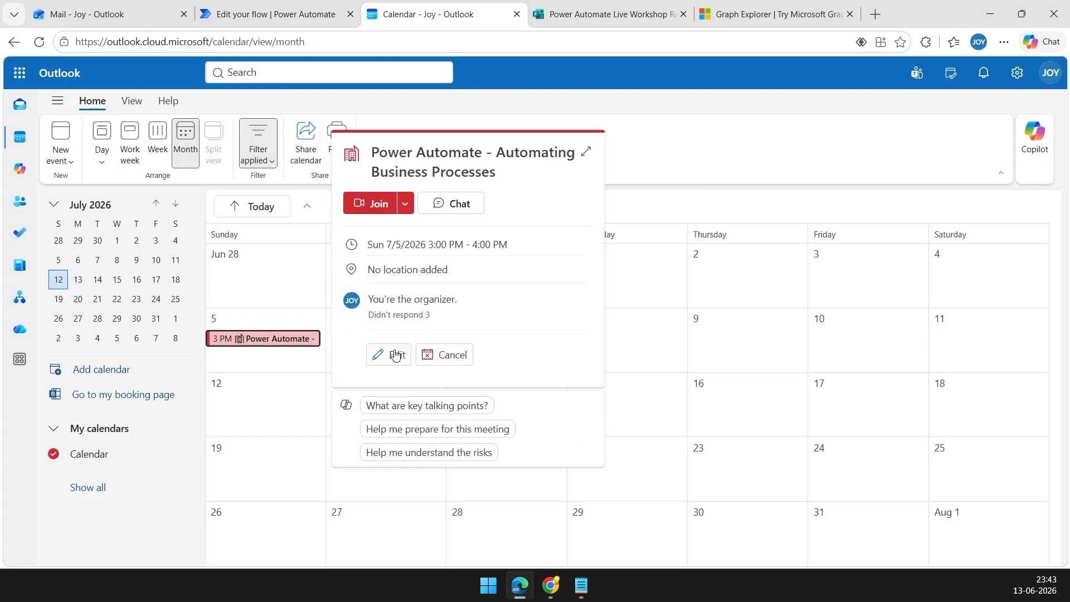
pyautogui.click(392, 352)
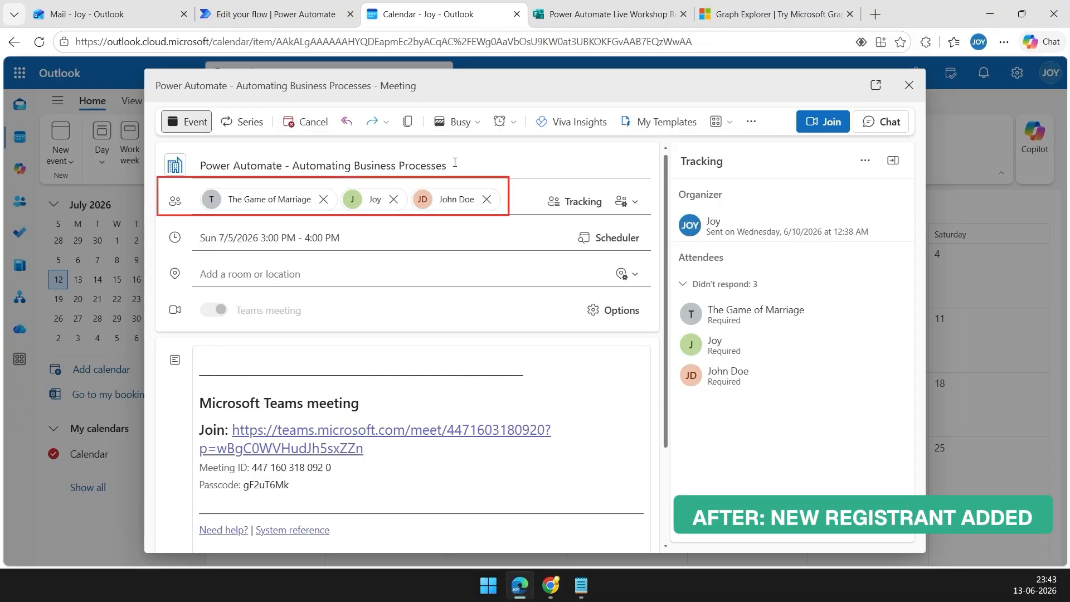
pyautogui.moveTo(449, 208)
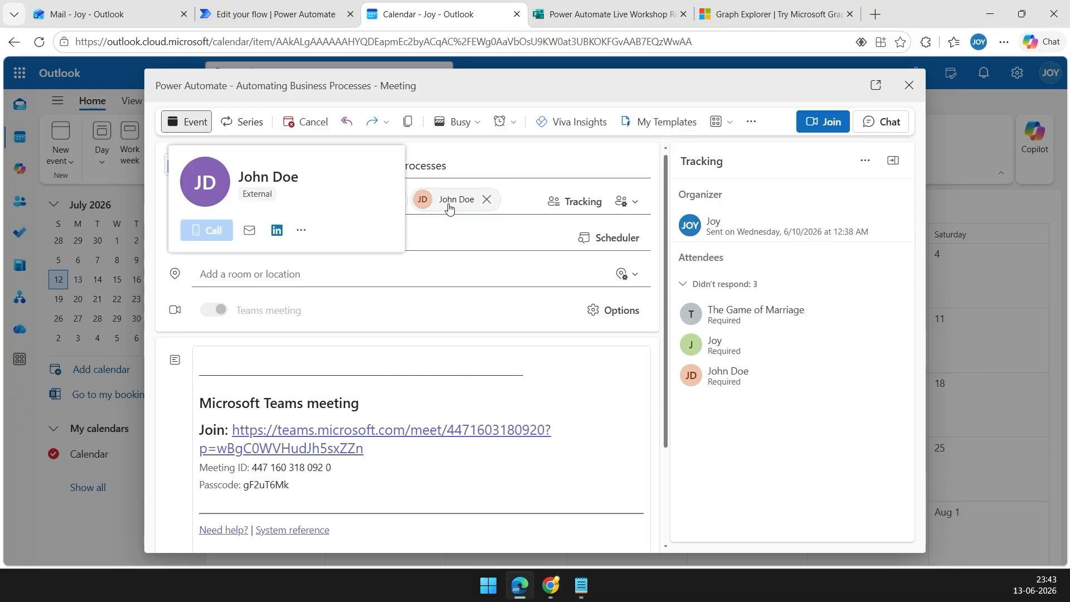
pyautogui.click(449, 209)
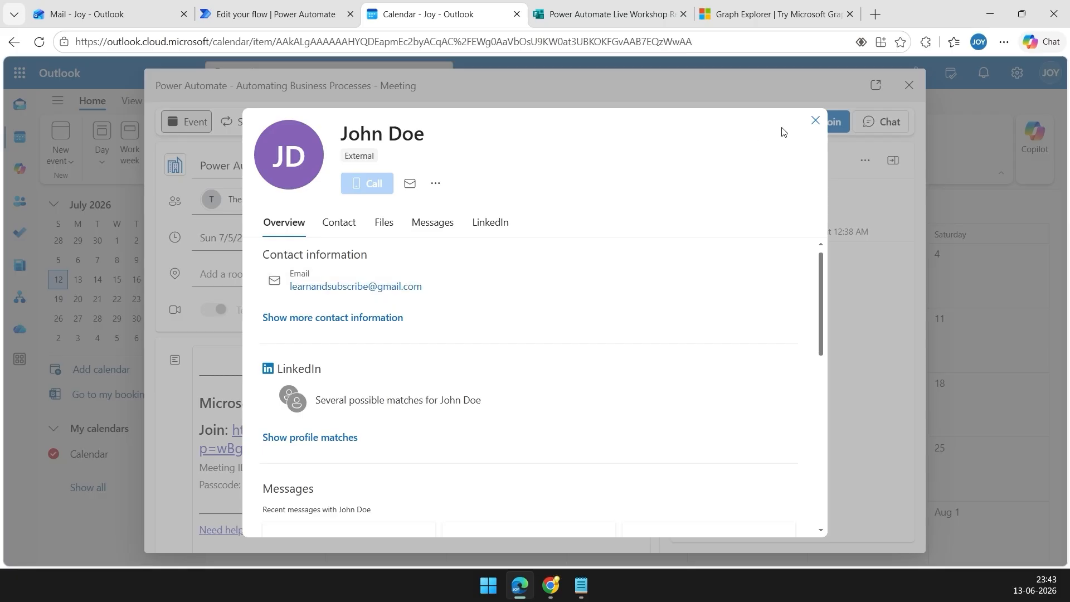
pyautogui.click(813, 122)
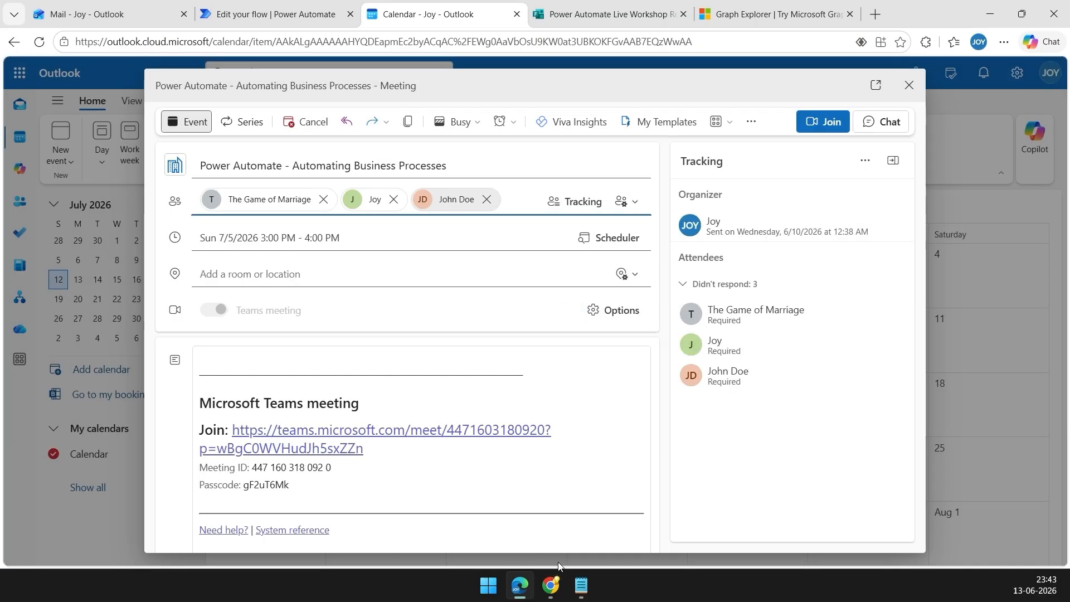
# Refresh the registrant's Gmail inbox and read the new Power Automate meeting invite.
pyautogui.click(551, 594)
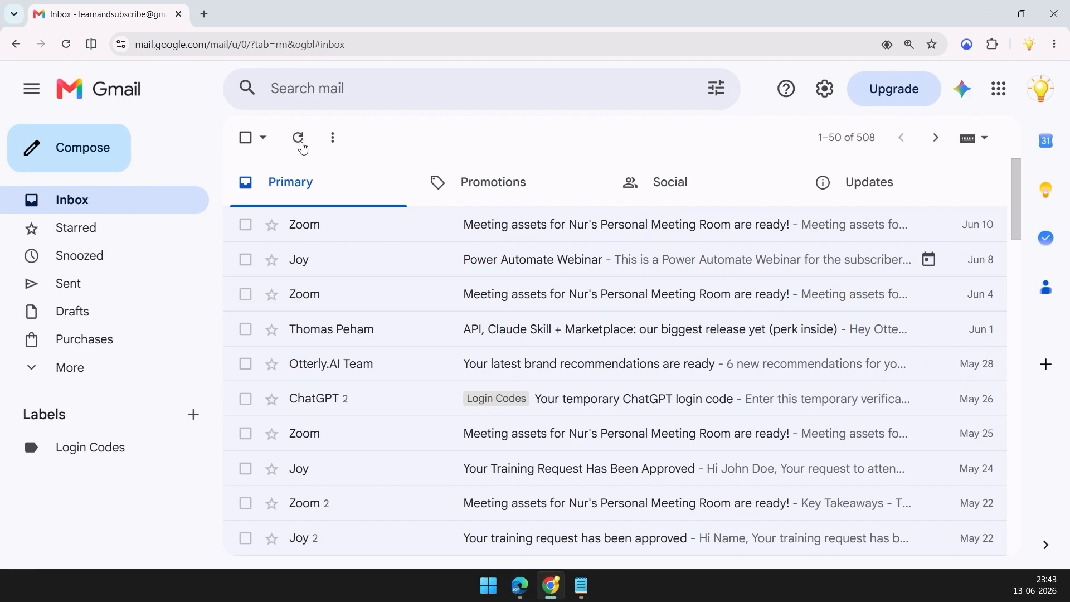
pyautogui.click(299, 138)
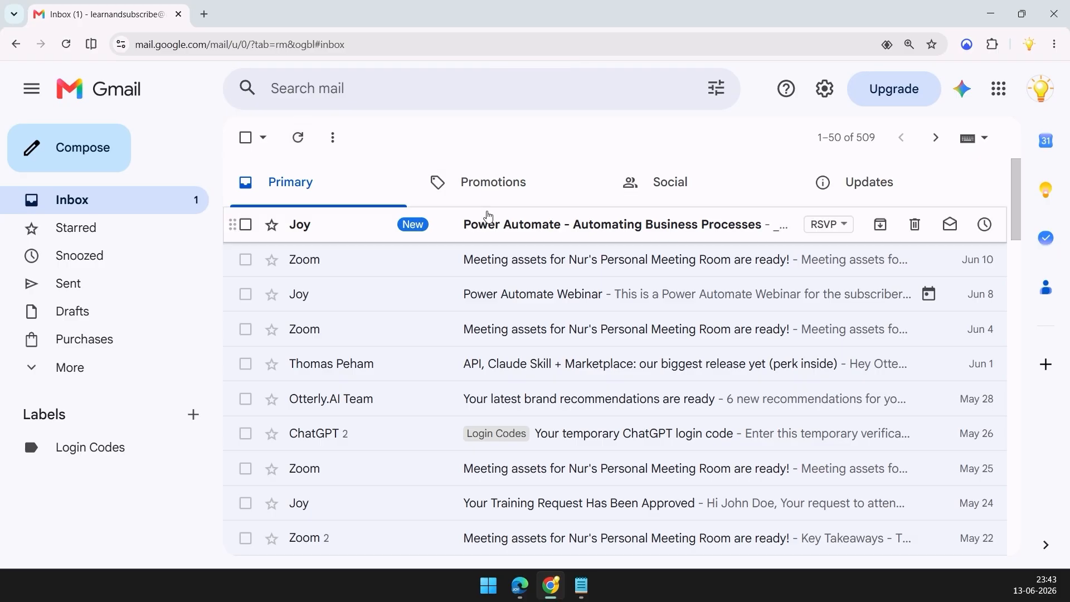
pyautogui.click(503, 233)
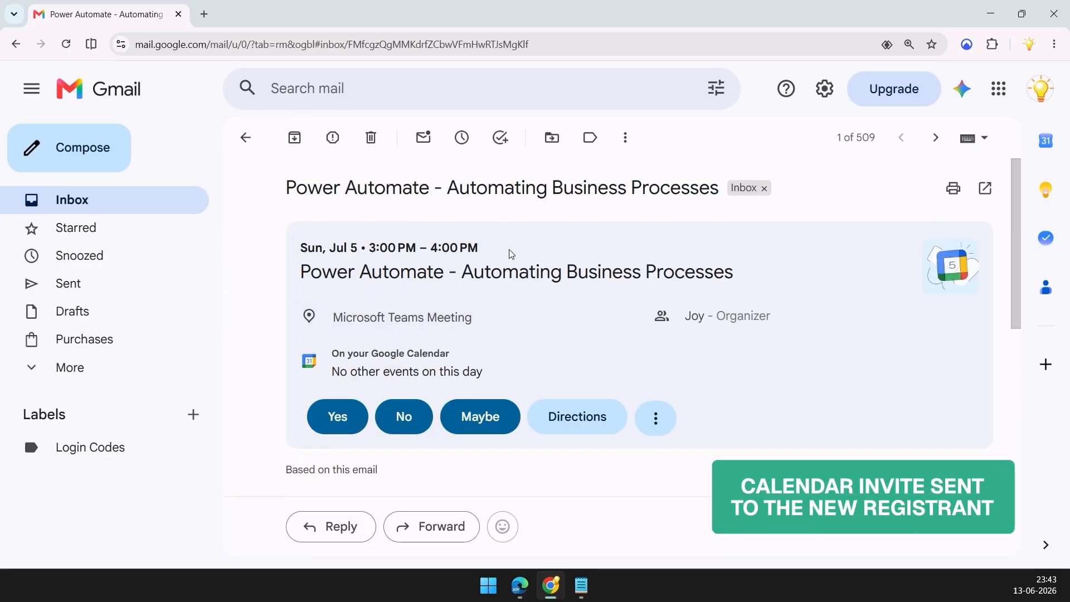
pyautogui.scroll(-5, 535, 521)
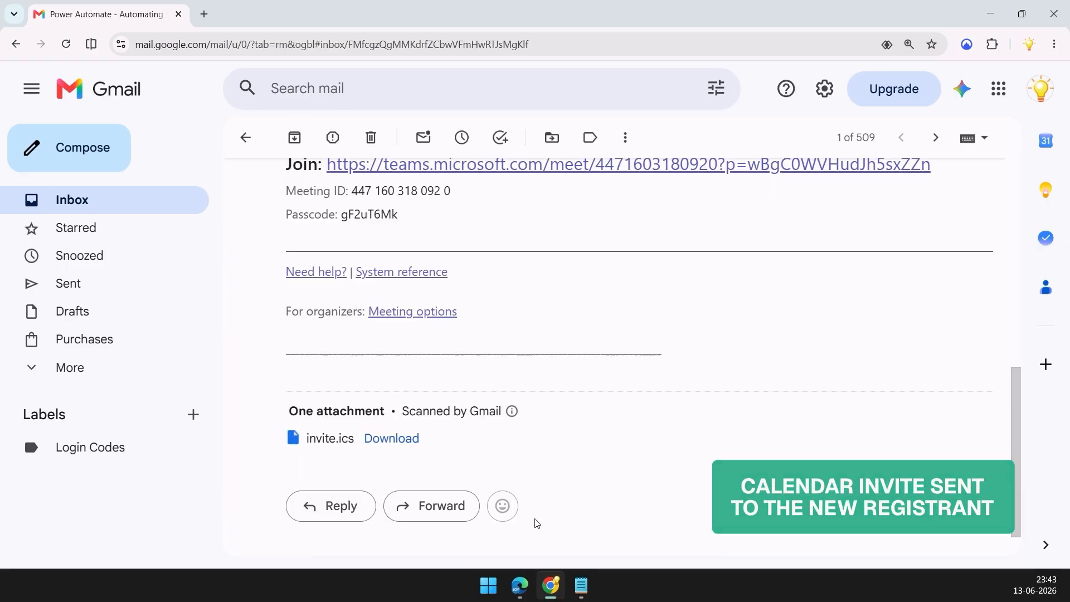
pyautogui.click(520, 585)
# Open today's Power Automate meeting update in Sent Items and review its recipients.
pyautogui.click(90, 14)
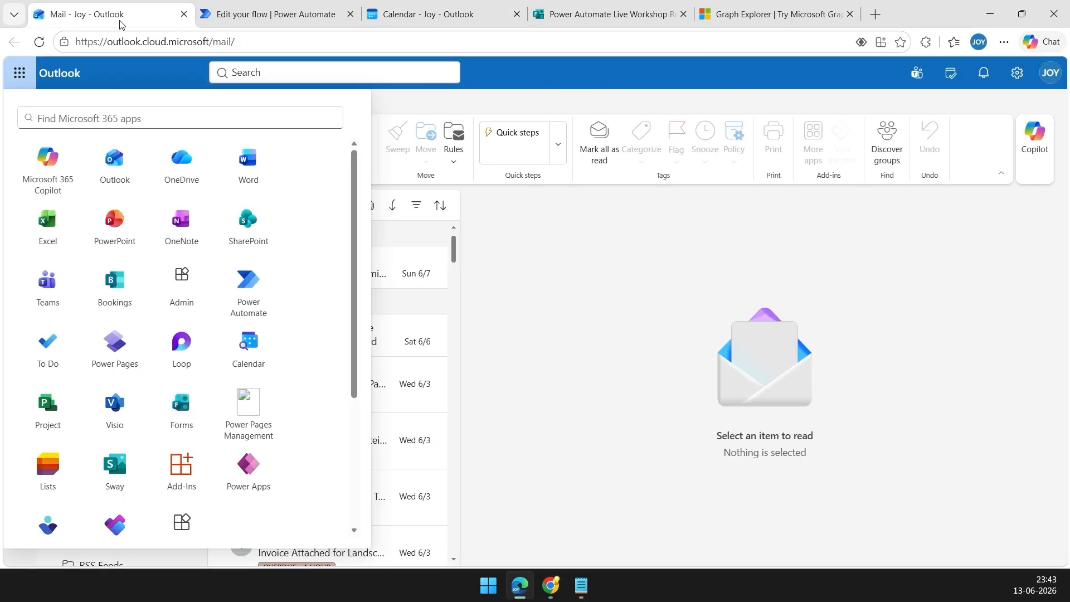
pyautogui.click(619, 301)
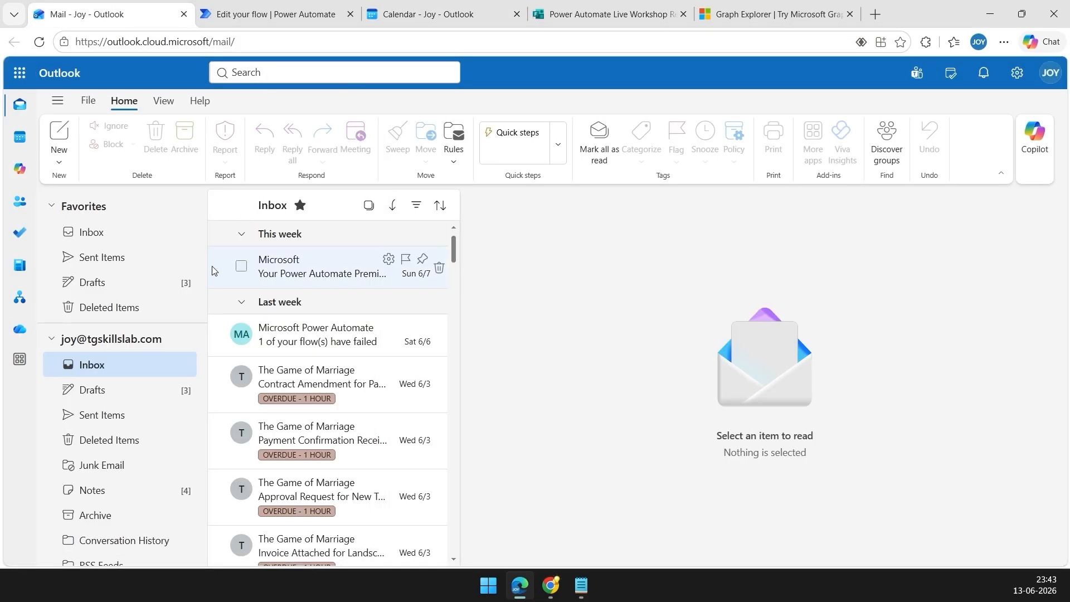
pyautogui.click(98, 260)
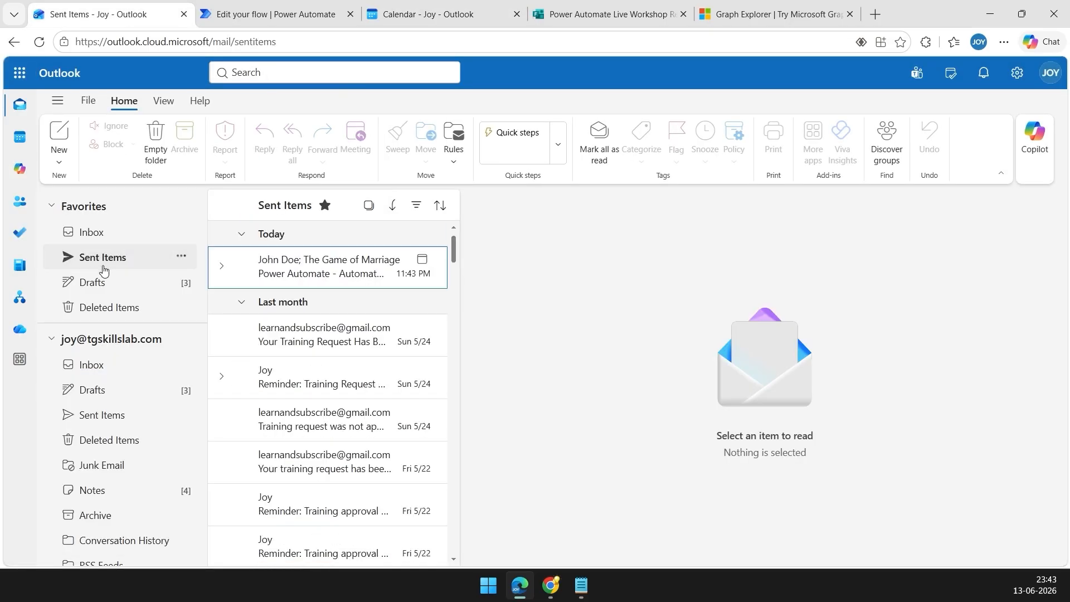
pyautogui.click(321, 279)
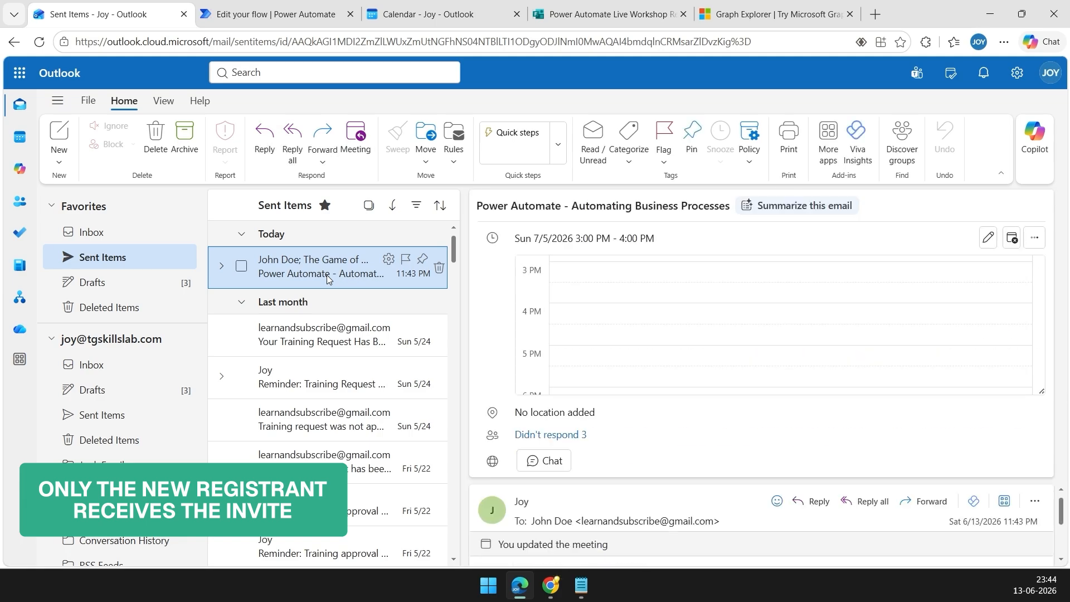
pyautogui.scroll(-3, 635, 390)
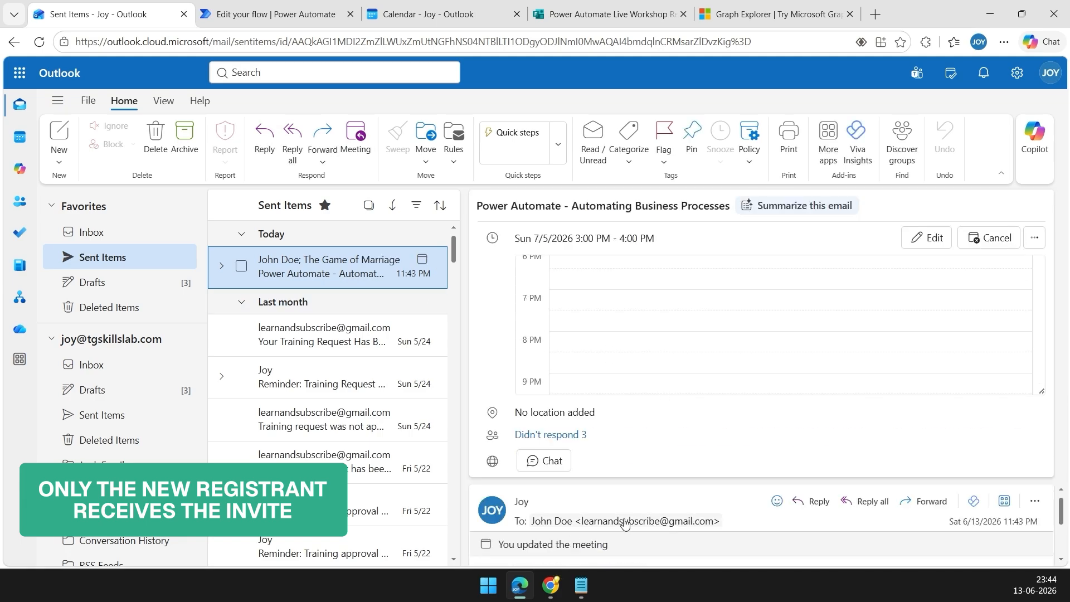
pyautogui.scroll(-5, 641, 502)
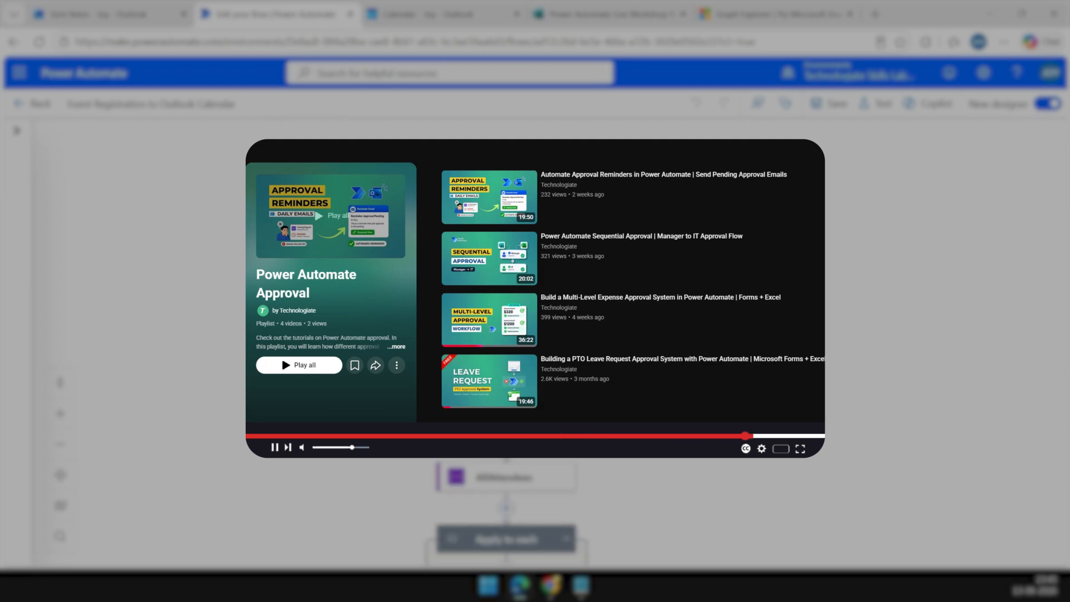
# Scroll the flow canvas from the Forms trigger down to the Add New Registrant action.
pyautogui.moveTo(658, 335); pyautogui.dragTo(661, 321)
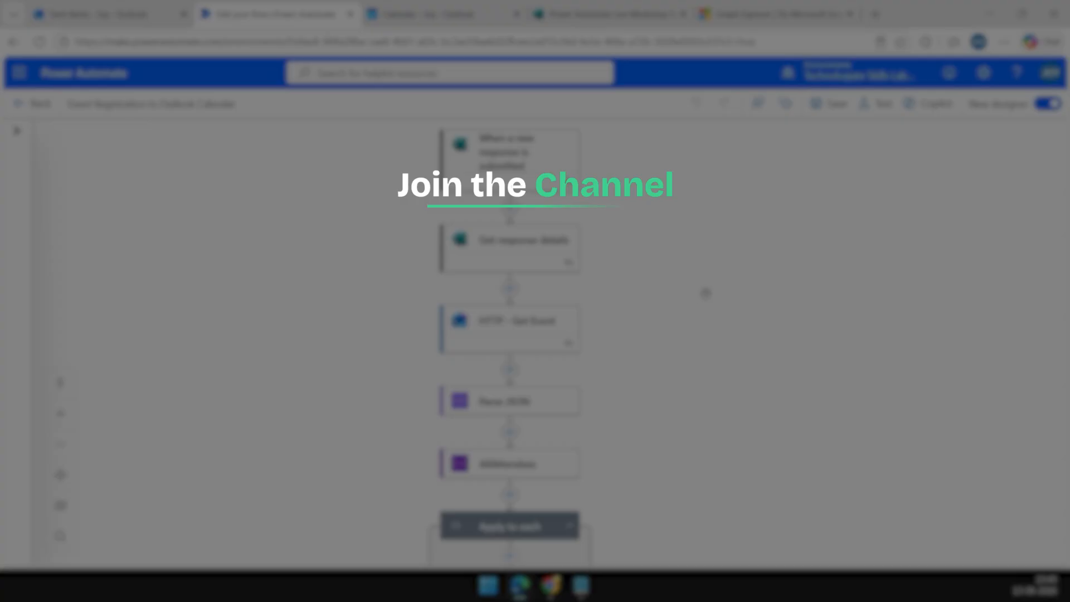
pyautogui.scroll(-2, 706, 292)
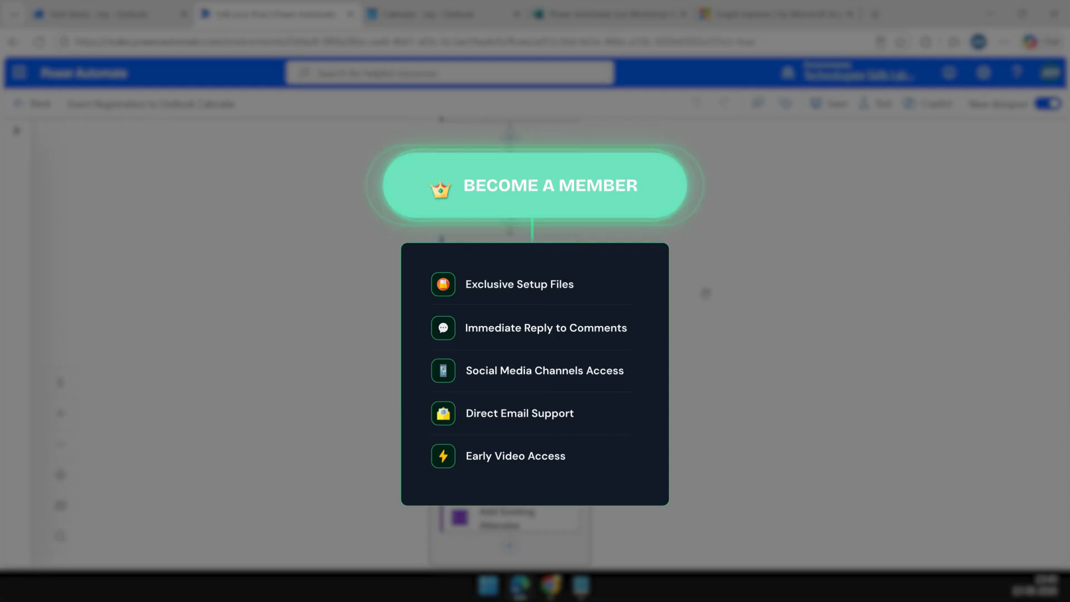
pyautogui.scroll(-1, 709, 287)
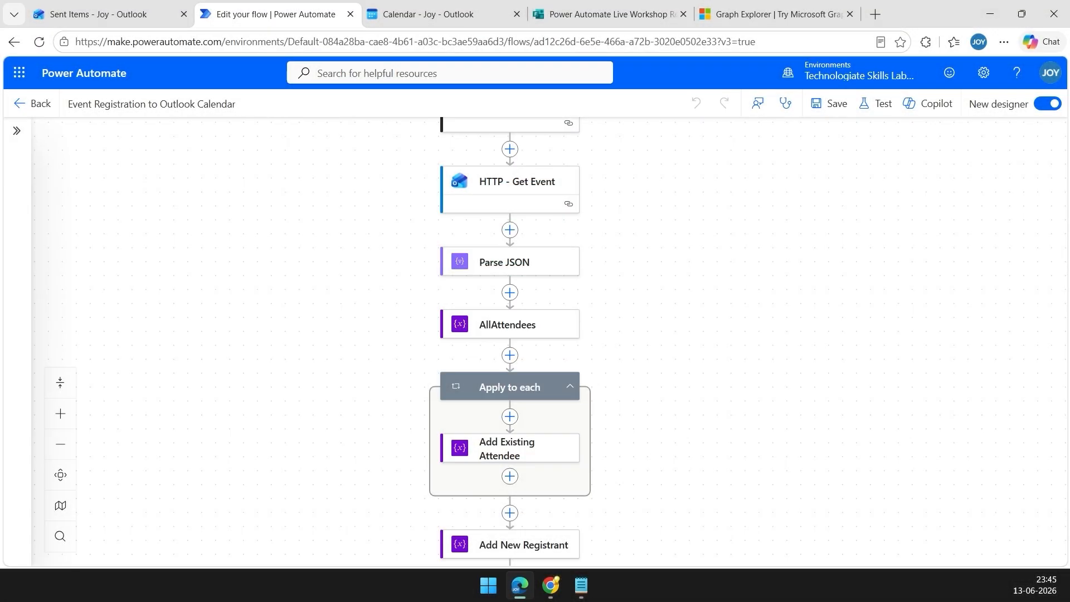